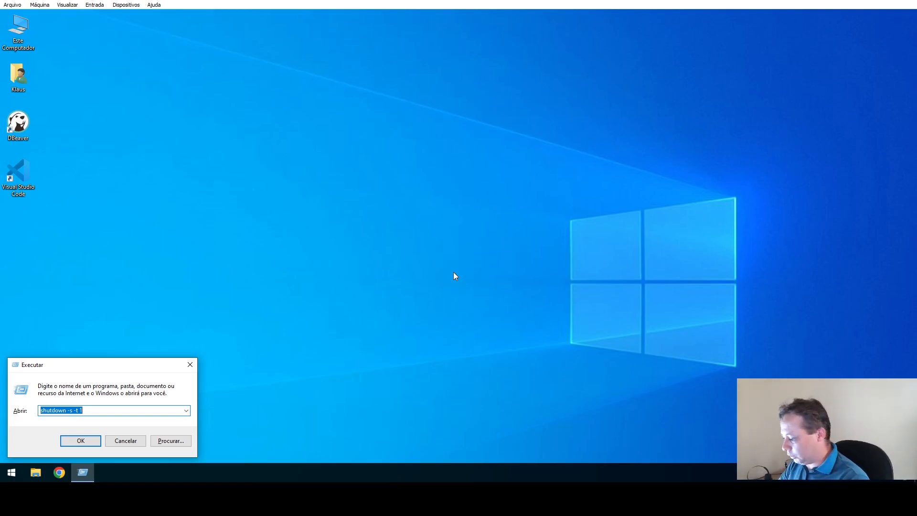
Launch the Windows Services console with services.msc from the Run dialog.
{"action": "type", "text": "ser"}
{"action": "key", "text": "Down"}
{"action": "key", "text": "Return"}
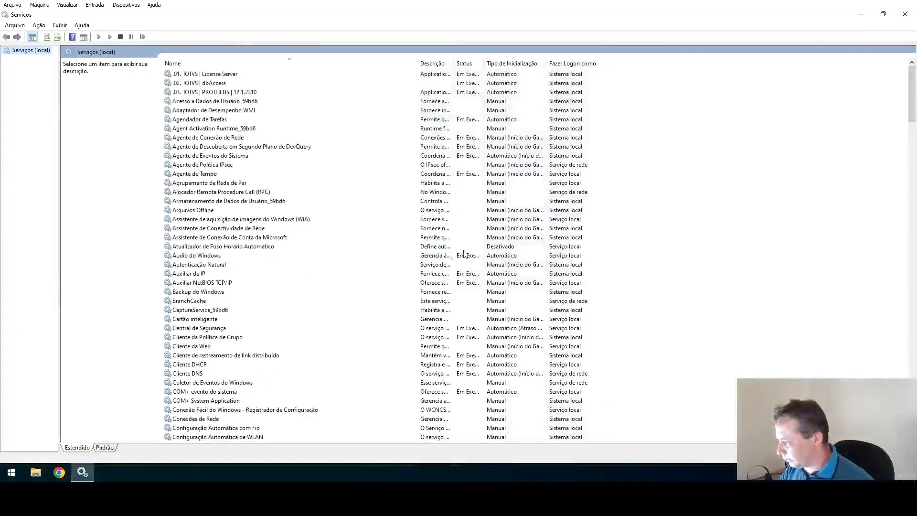
Jump to the Oracle services and select OracleOraDB21Home1TNSListener after checking OracleServiceXE.
{"action": "left_click", "coordinate": [235, 93]}
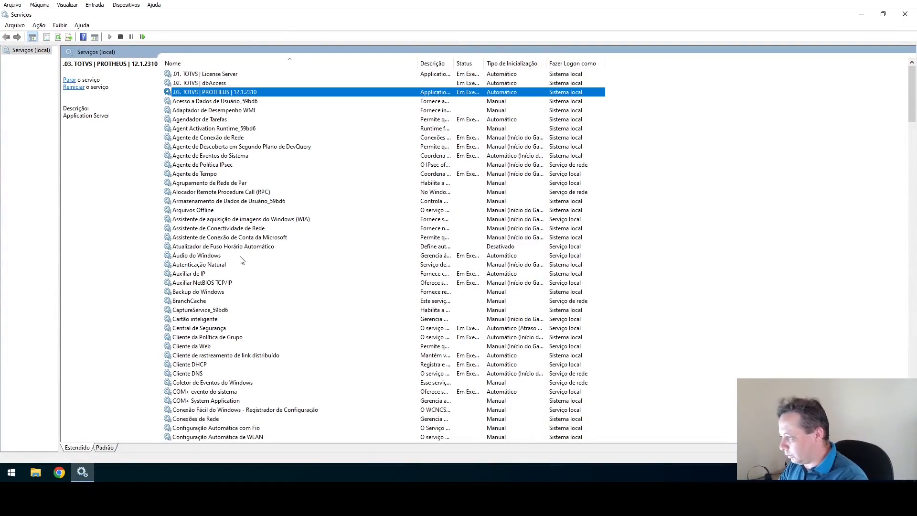
{"action": "type", "text": "or"}
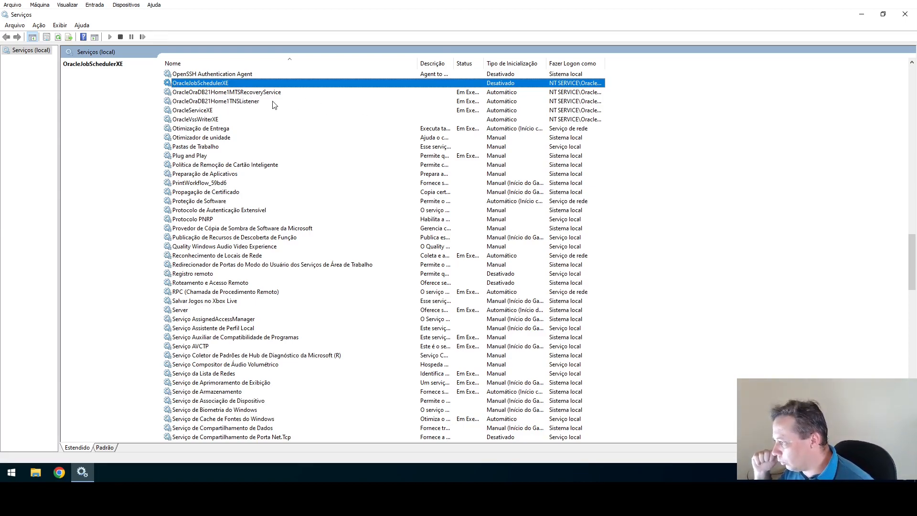
{"action": "left_click", "coordinate": [248, 103]}
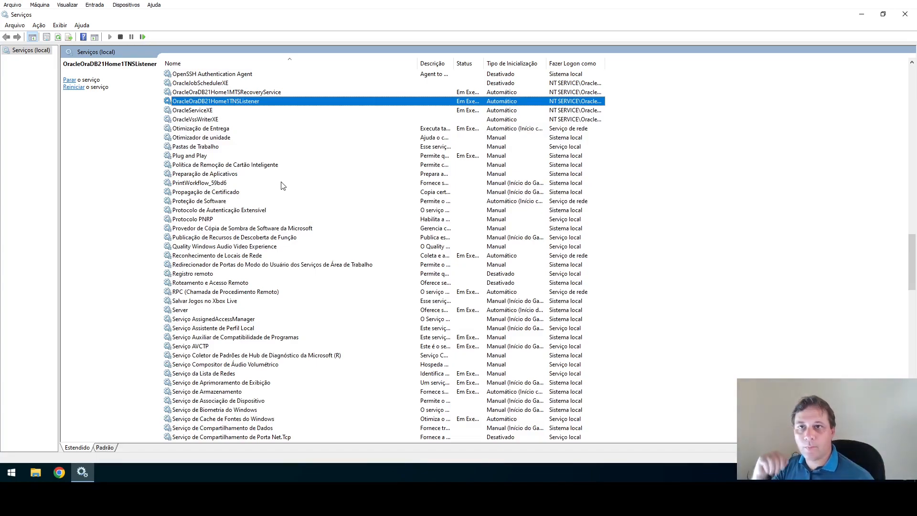
{"action": "left_click", "coordinate": [193, 110]}
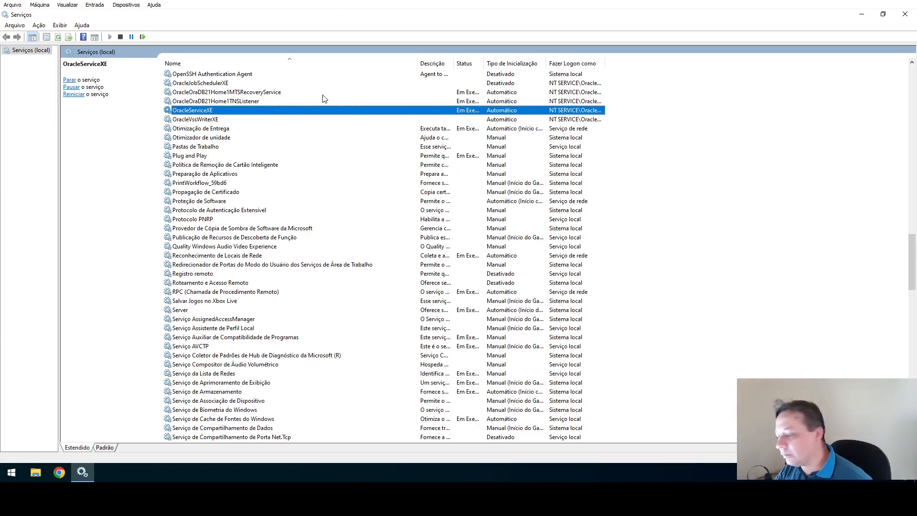
{"action": "left_click", "coordinate": [241, 103]}
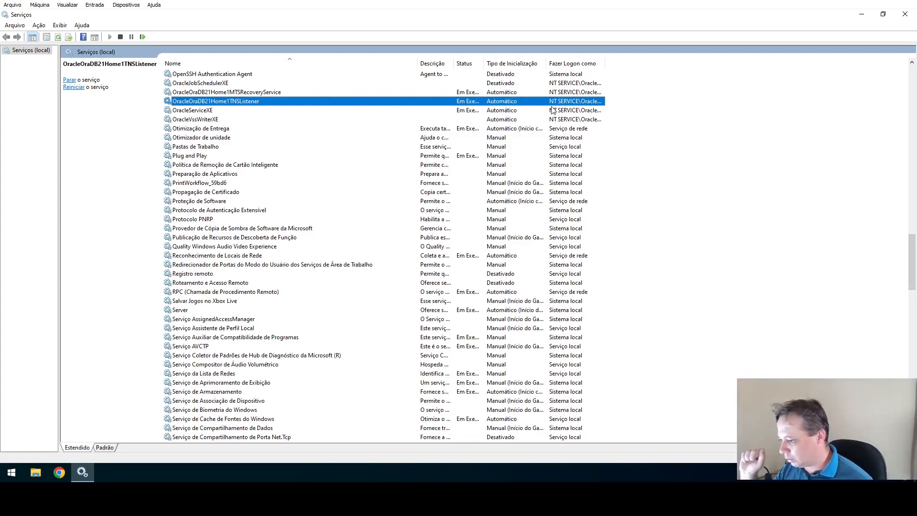
Check the TNS listener's Logon account, then close its Properties and the Services console.
{"action": "double_click", "coordinate": [317, 102]}
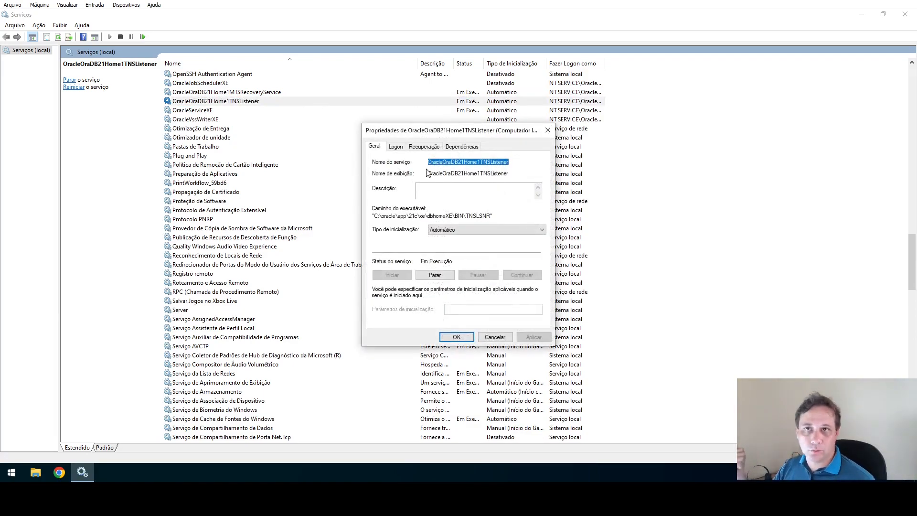
{"action": "left_click", "coordinate": [399, 147]}
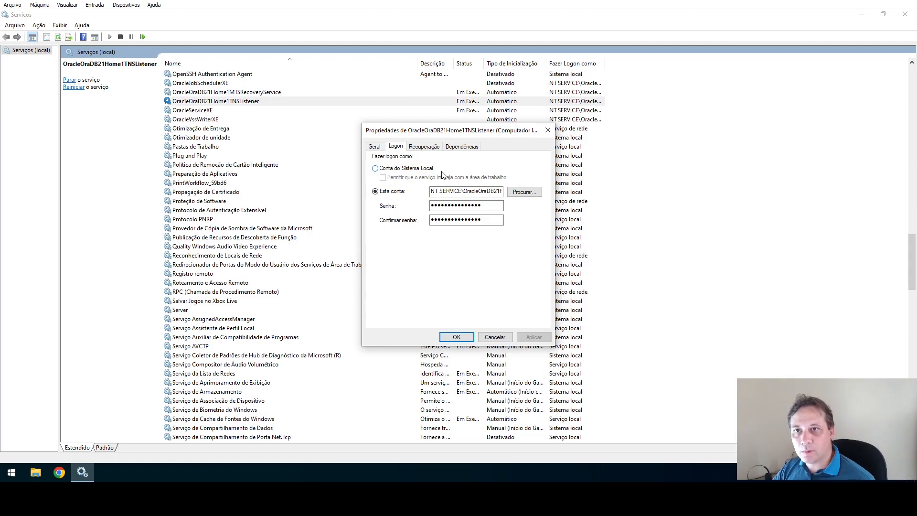
{"action": "left_click", "coordinate": [548, 130]}
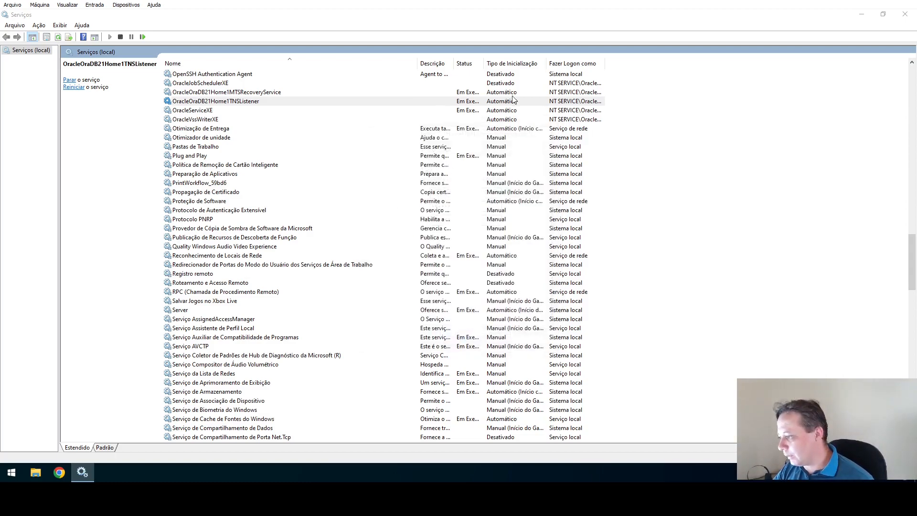
{"action": "left_click", "coordinate": [418, 111]}
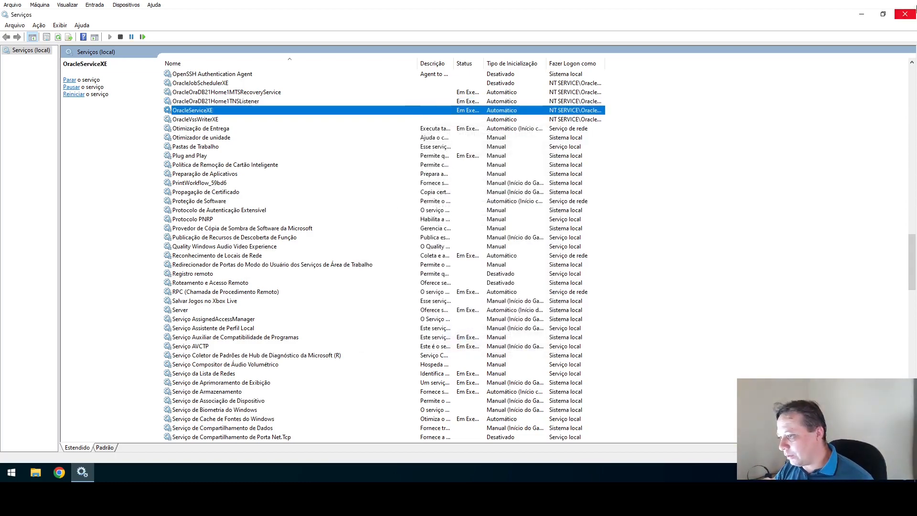
{"action": "left_click", "coordinate": [902, 16]}
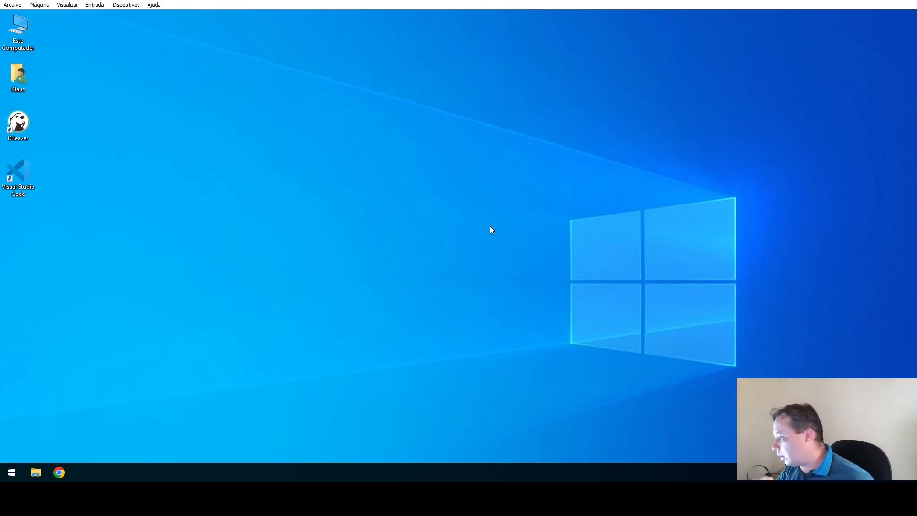
Open Command Prompt from Start search and run sqlplus.
{"action": "key", "text": "super"}
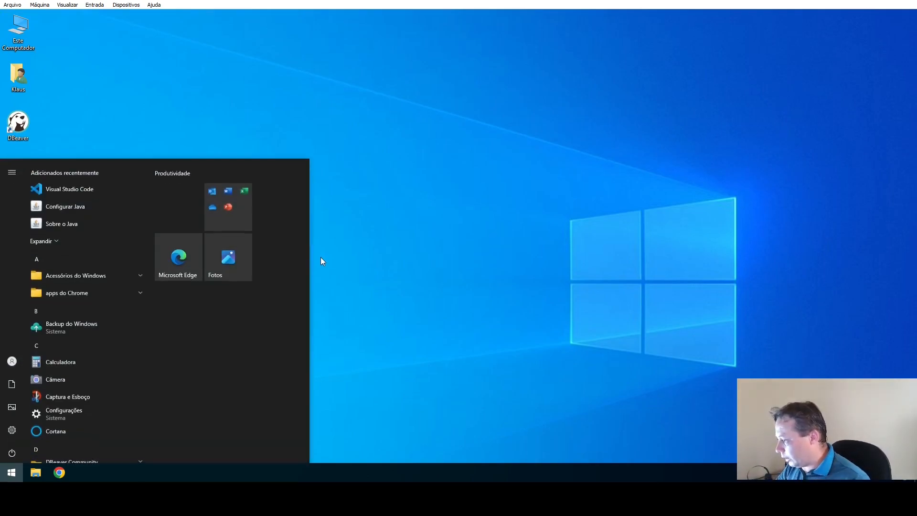
{"action": "type", "text": "cmd"}
{"action": "key", "text": "Return"}
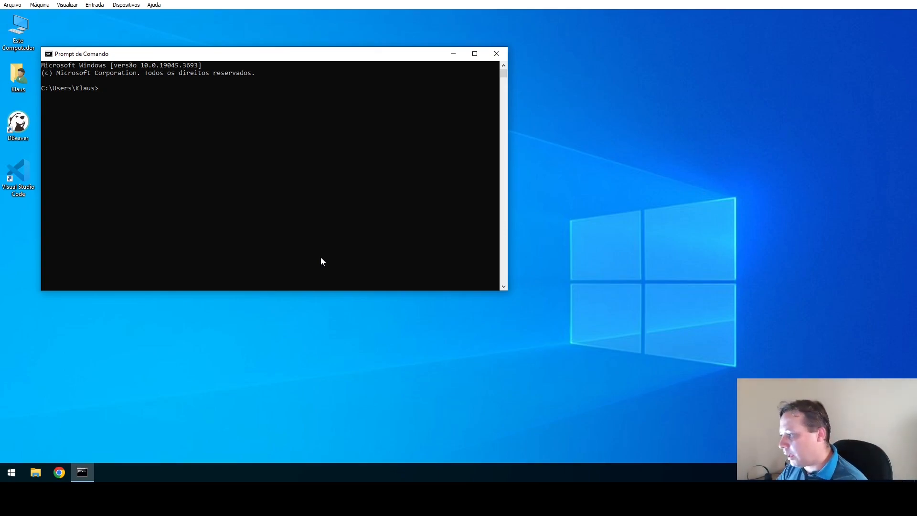
{"action": "type", "text": "sqlpl"}
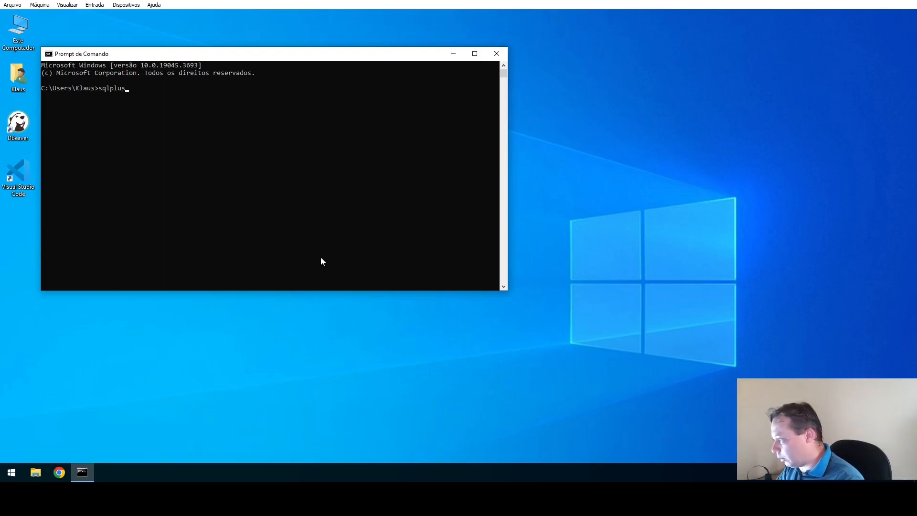
{"action": "type", "text": "us"}
{"action": "key", "text": "Return"}
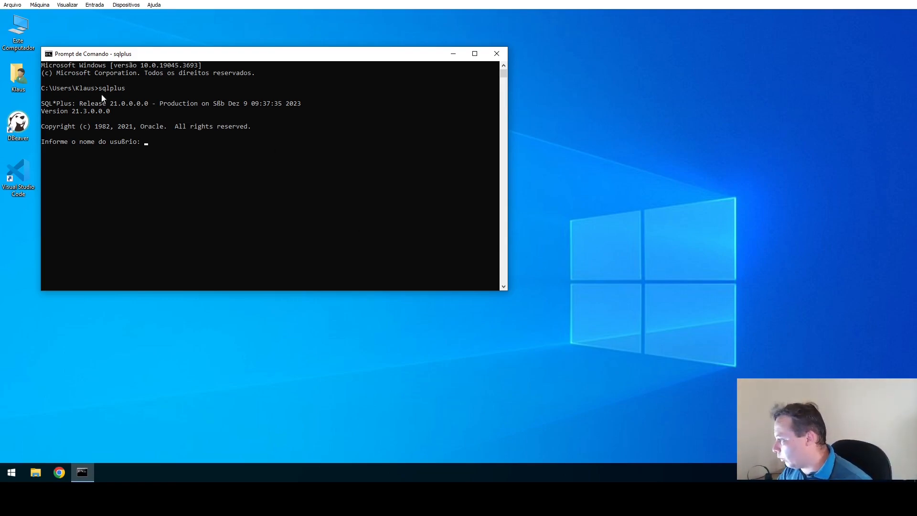
Set the console font size to 20 in the window's Propriedades > Fonte settings.
{"action": "right_click", "coordinate": [145, 53]}
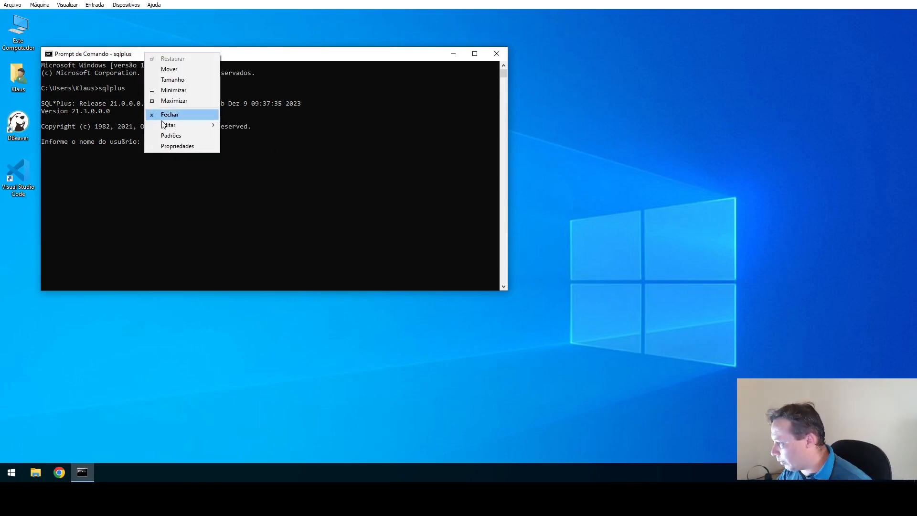
{"action": "mouse_move", "coordinate": [162, 123]}
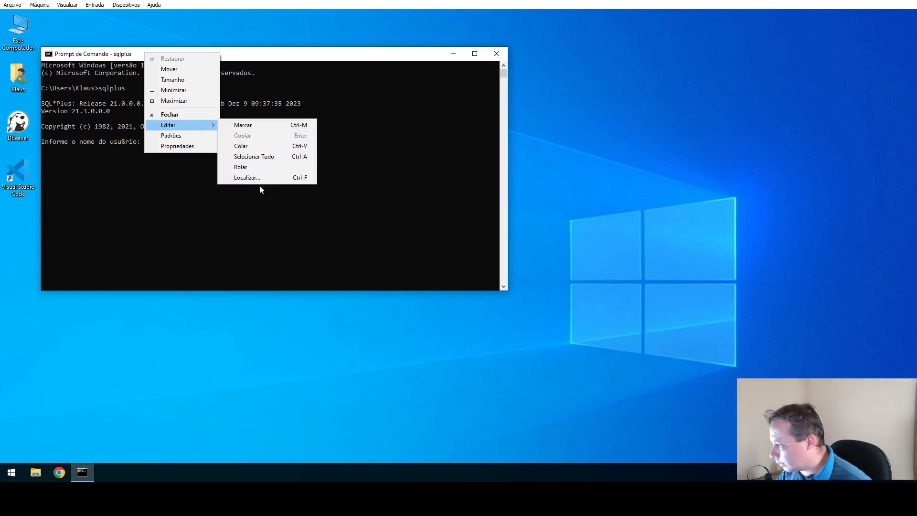
{"action": "left_click", "coordinate": [176, 147]}
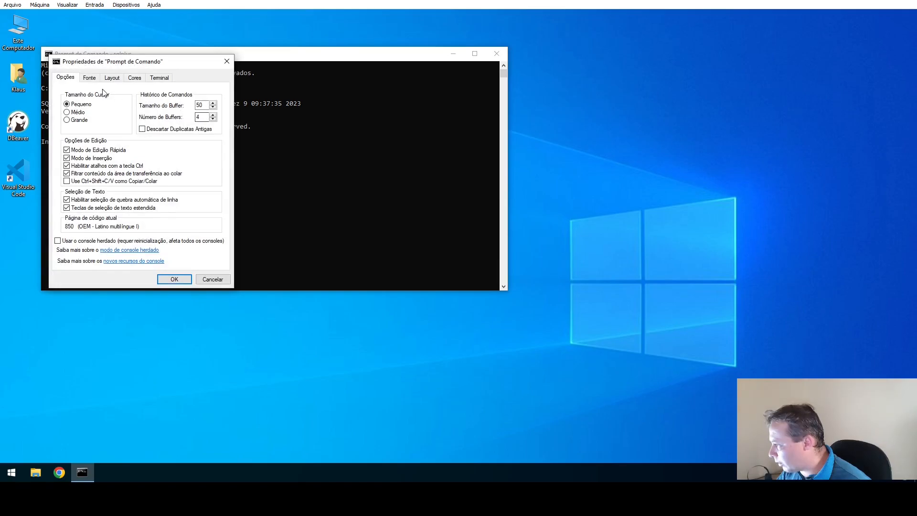
{"action": "left_click", "coordinate": [89, 77]}
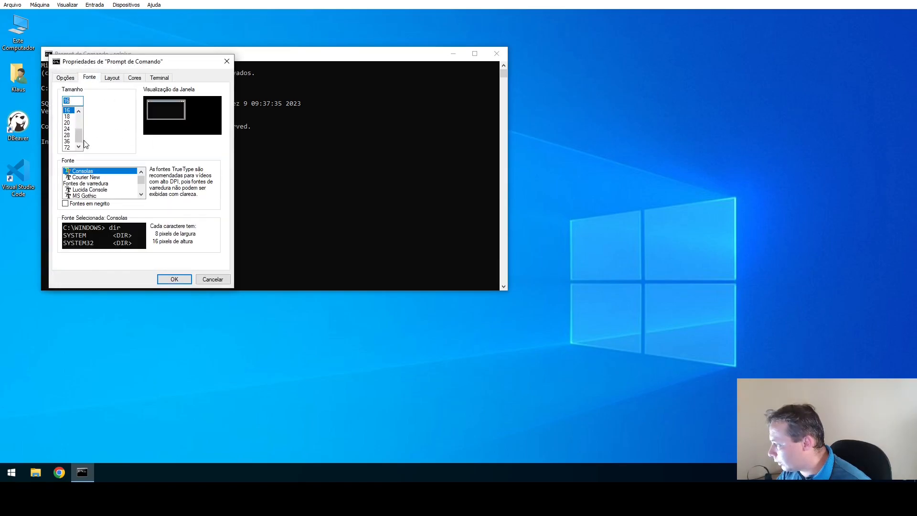
{"action": "left_click", "coordinate": [68, 122]}
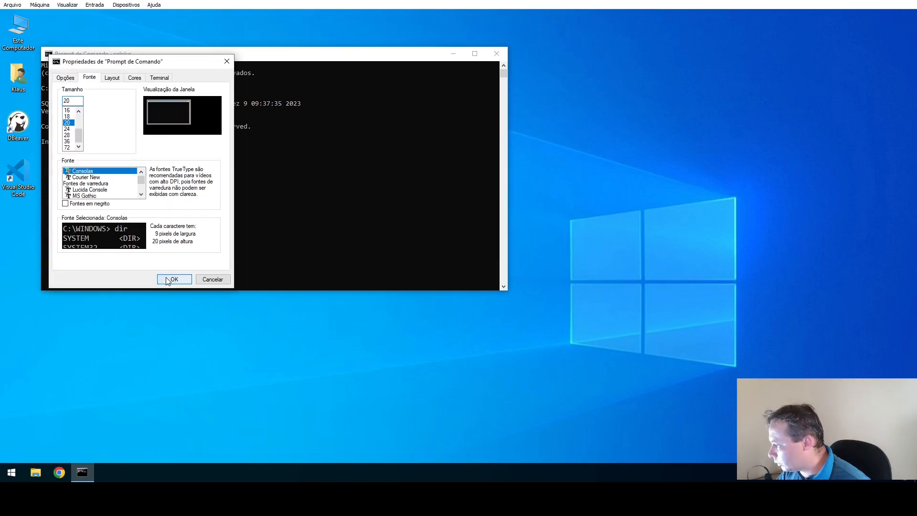
{"action": "left_click", "coordinate": [164, 277]}
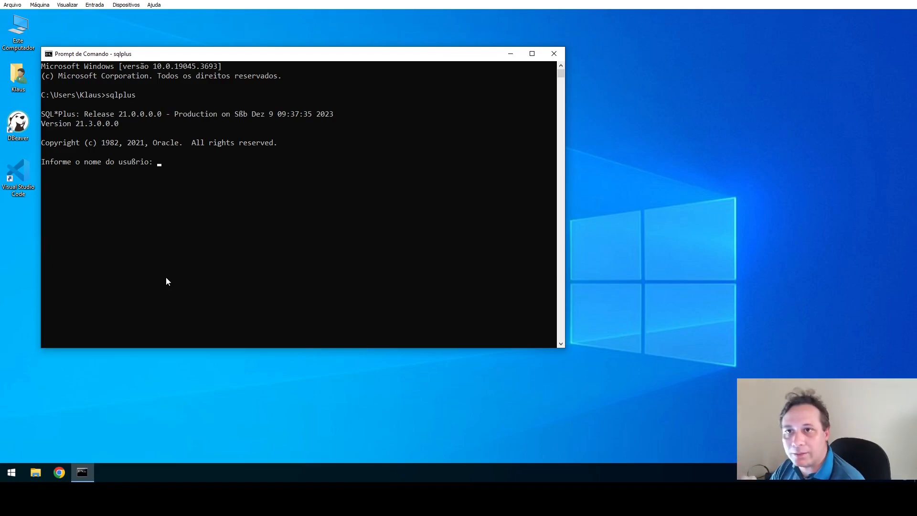
Log in to SQL*Plus as 'sys as sysdba' and enter the password.
{"action": "type", "text": "sys "}
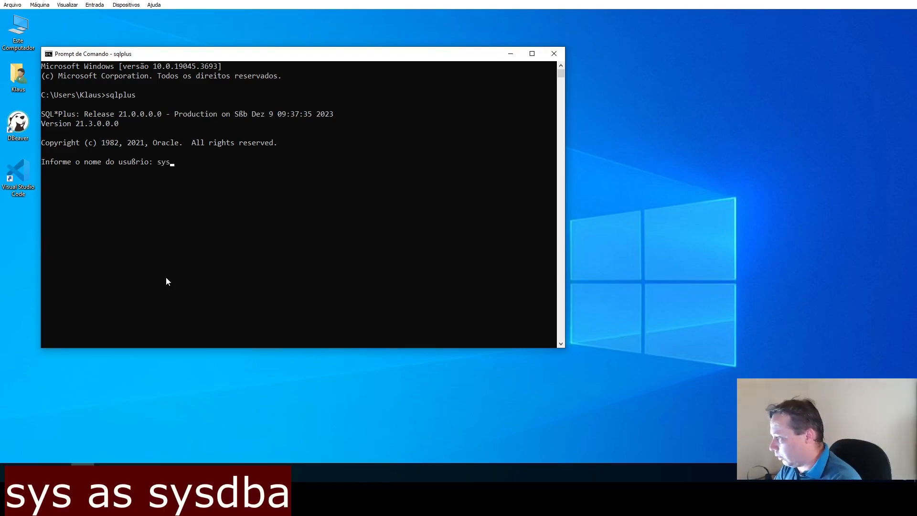
{"action": "type", "text": "as "}
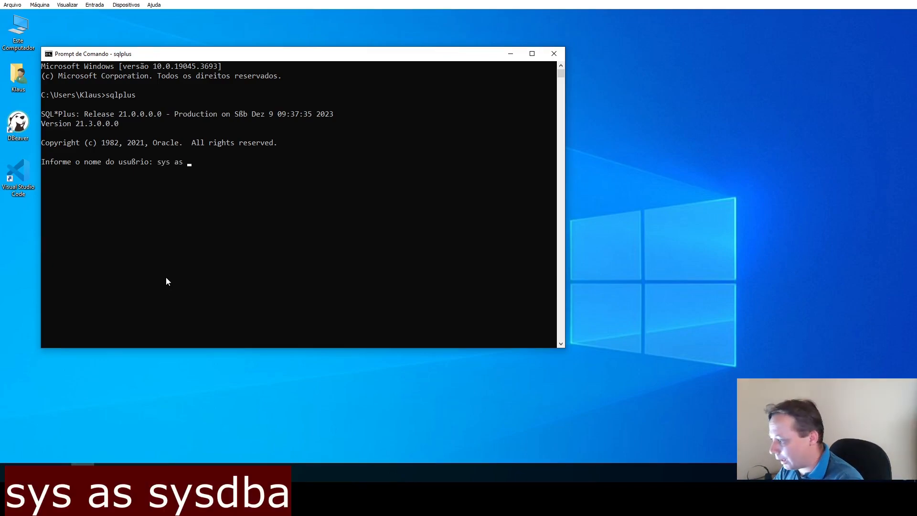
{"action": "type", "text": "sysdba"}
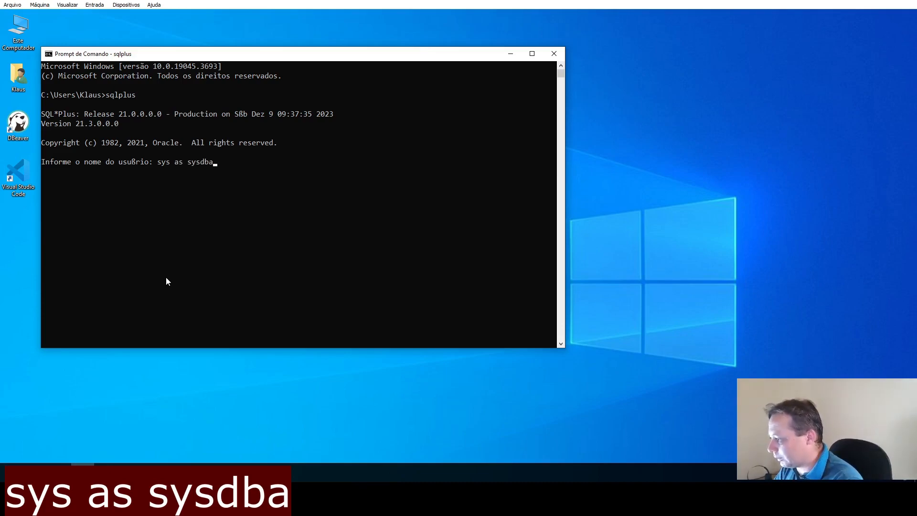
{"action": "key", "text": "Return"}
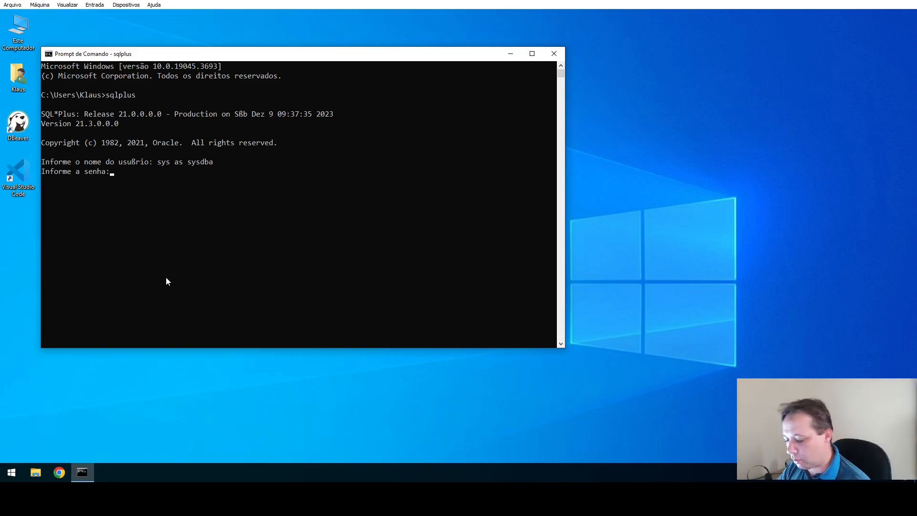
{"action": "key", "text": "Return"}
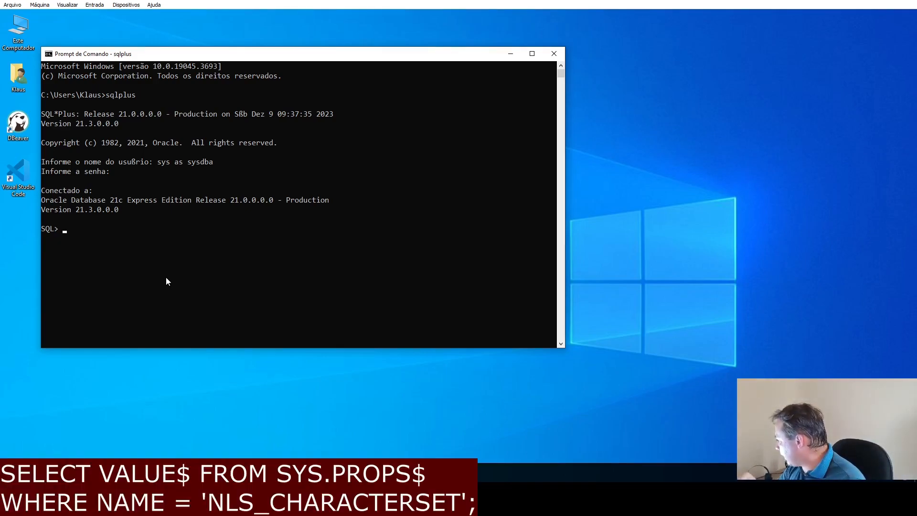
Query SYS.PROPS$ for NLS_CHARACTERSET, which returns AL32UTF8.
{"action": "type", "text": "SE"}
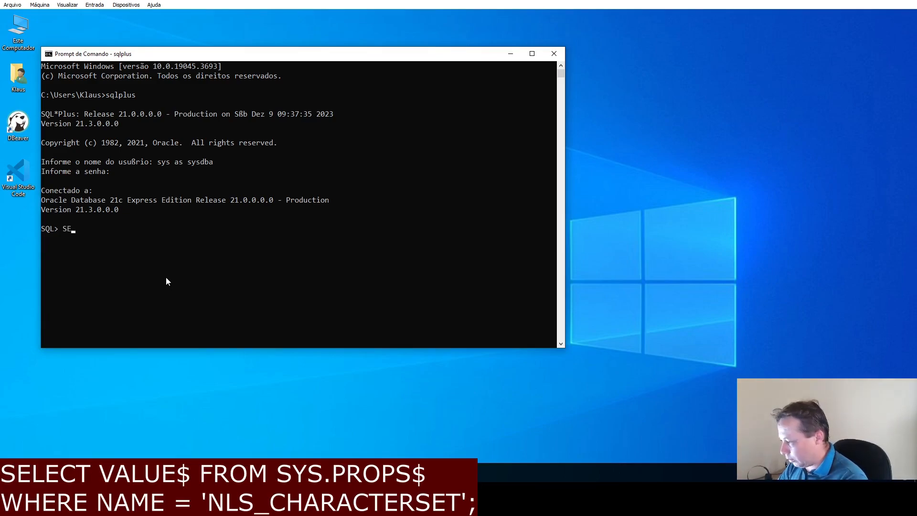
{"action": "type", "text": "LECT VALUE$"}
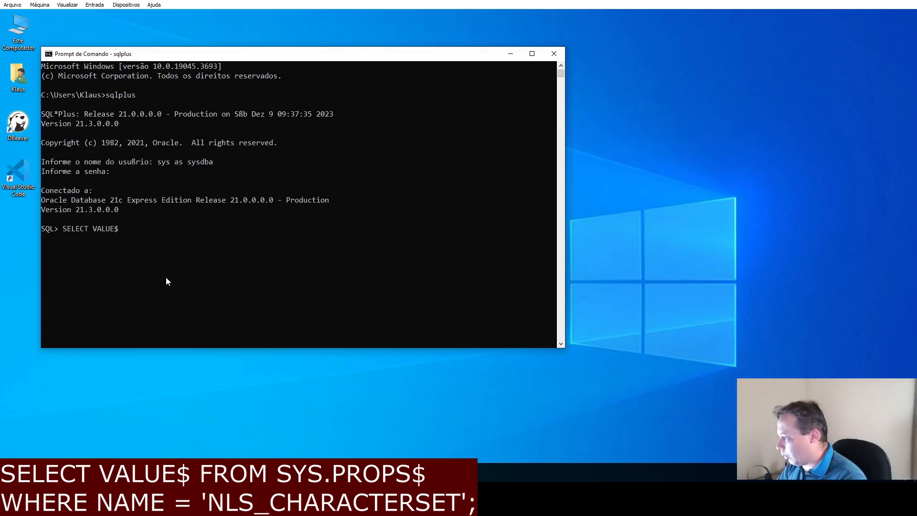
{"action": "type", "text": " FROM SY"}
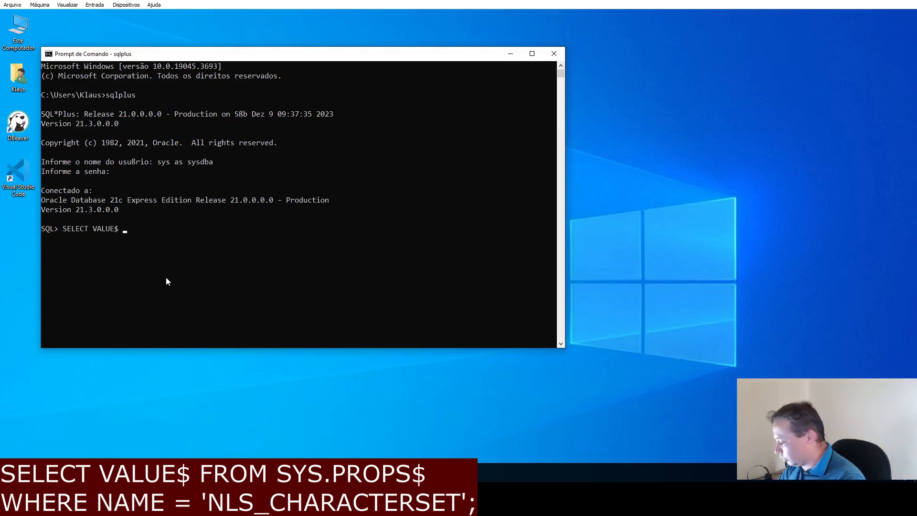
{"action": "type", "text": "S"}
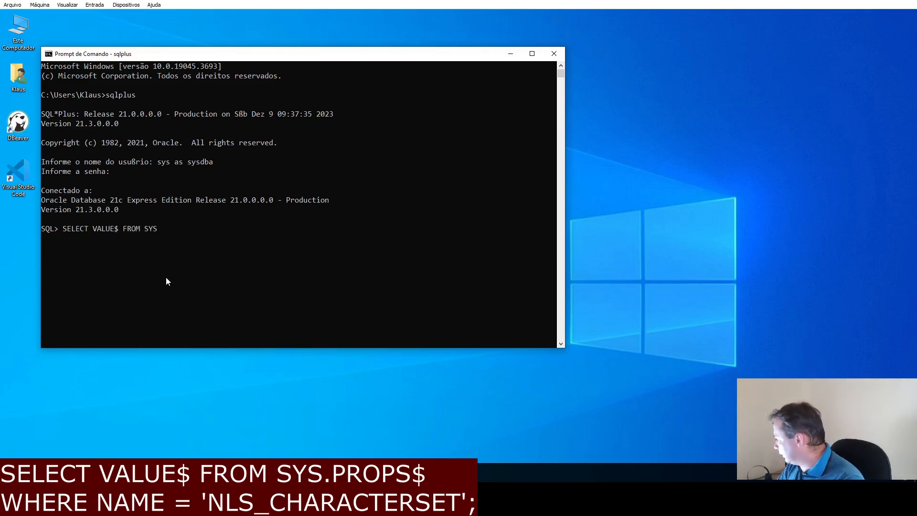
{"action": "type", "text": ".PROPS"}
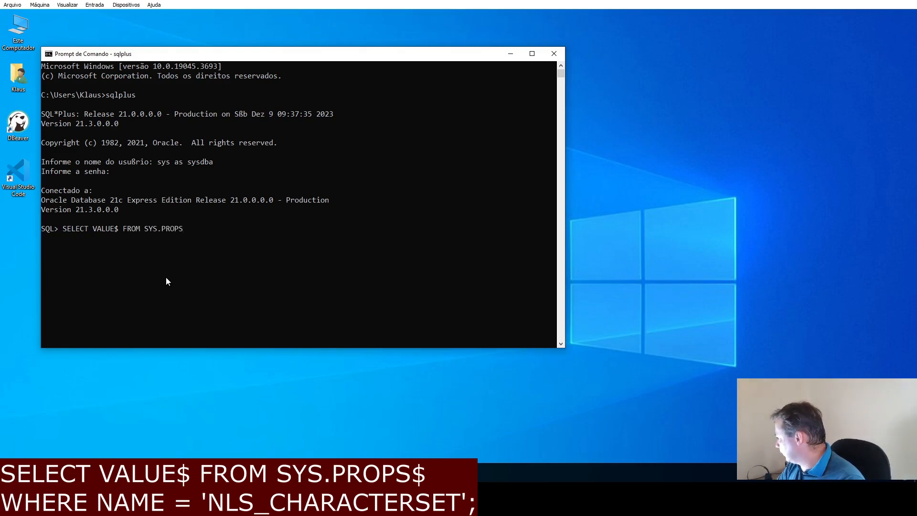
{"action": "type", "text": "$"}
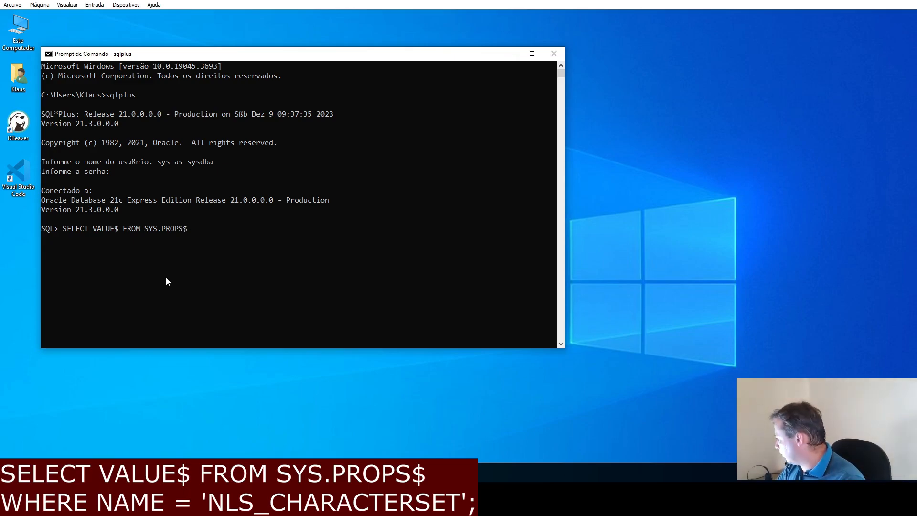
{"action": "type", "text": " WHERE NAME = 'NL"}
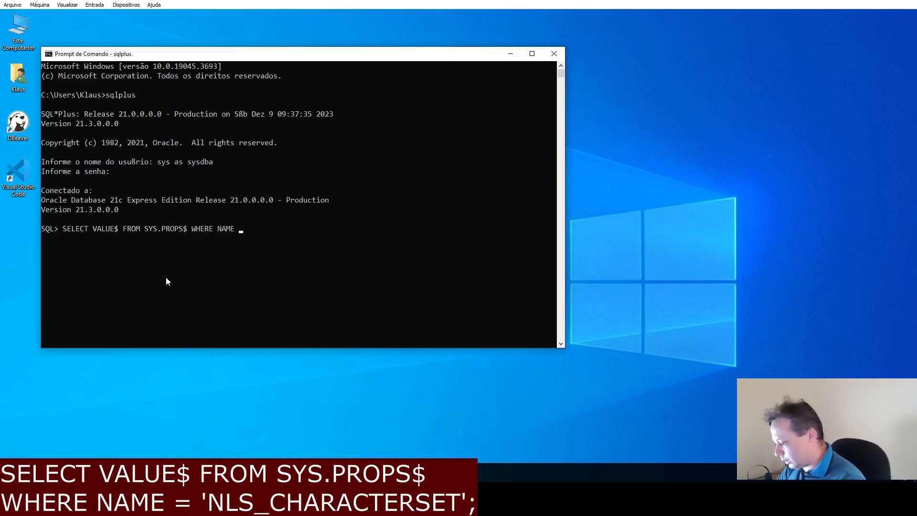
{"action": "type", "text": "S"}
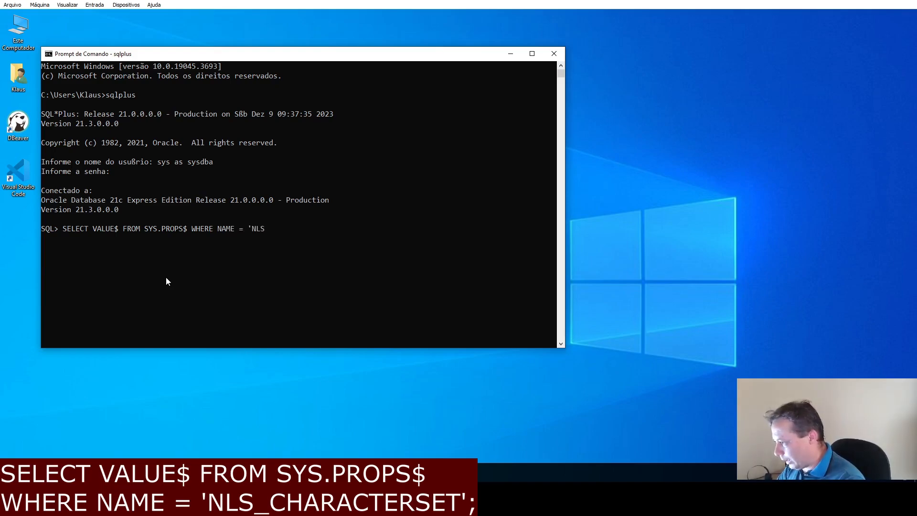
{"action": "type", "text": "_CHA"}
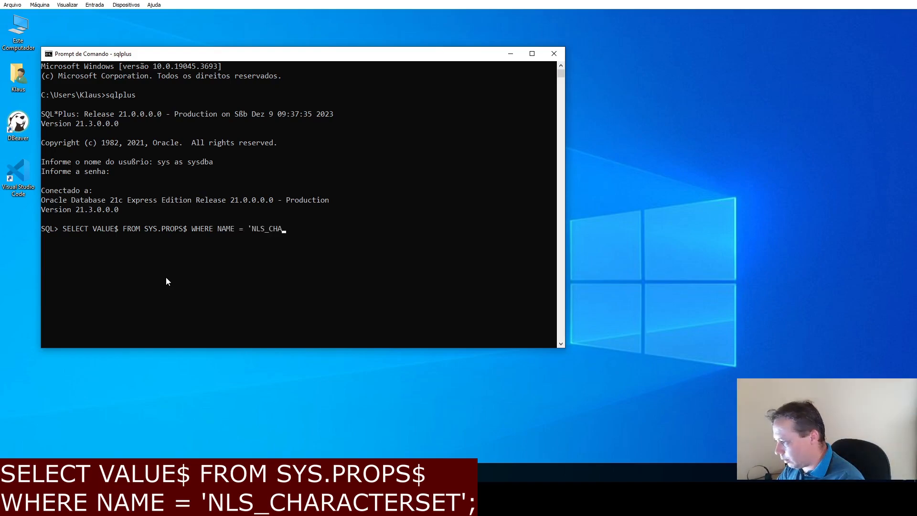
{"action": "type", "text": "RACTERSET';"}
{"action": "key", "text": "Return"}
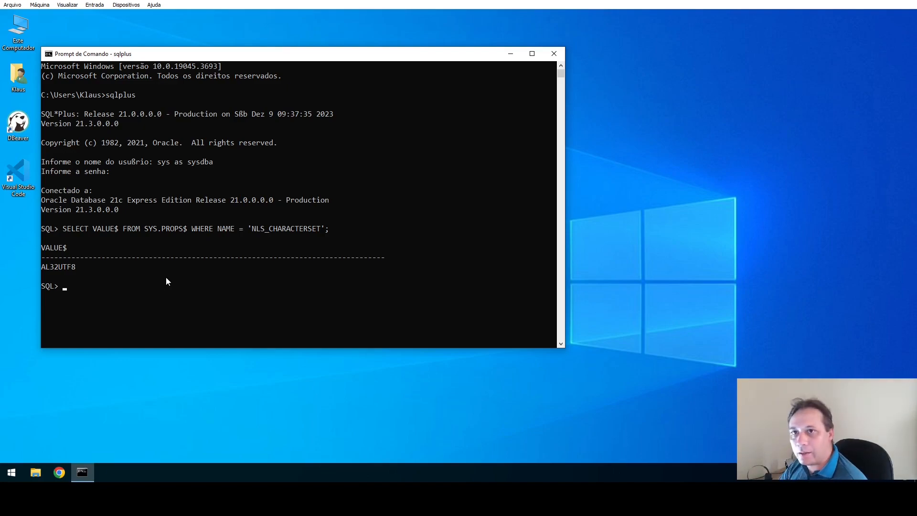
Run SHUTDOWN IMMEDIATE, then STARTUP RESTRICT to reopen the database in restricted mode.
{"action": "type", "text": "SHU"}
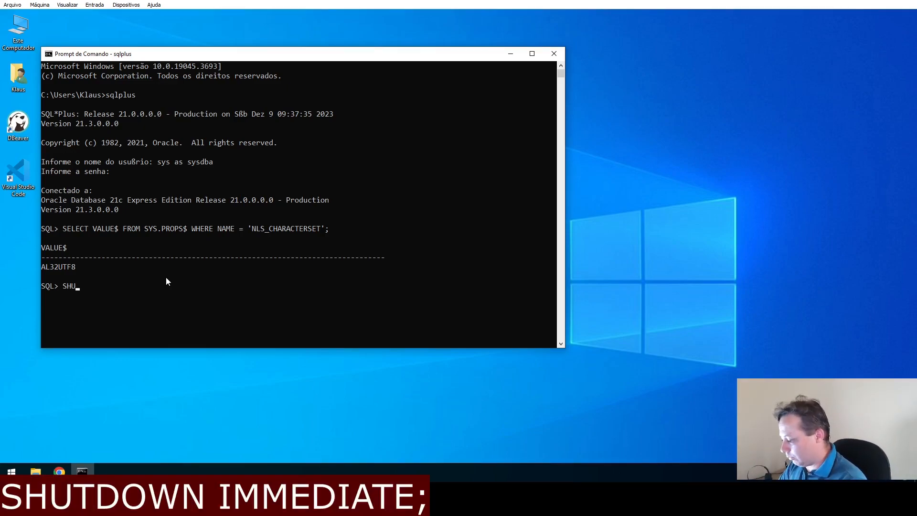
{"action": "type", "text": "TDOWN "}
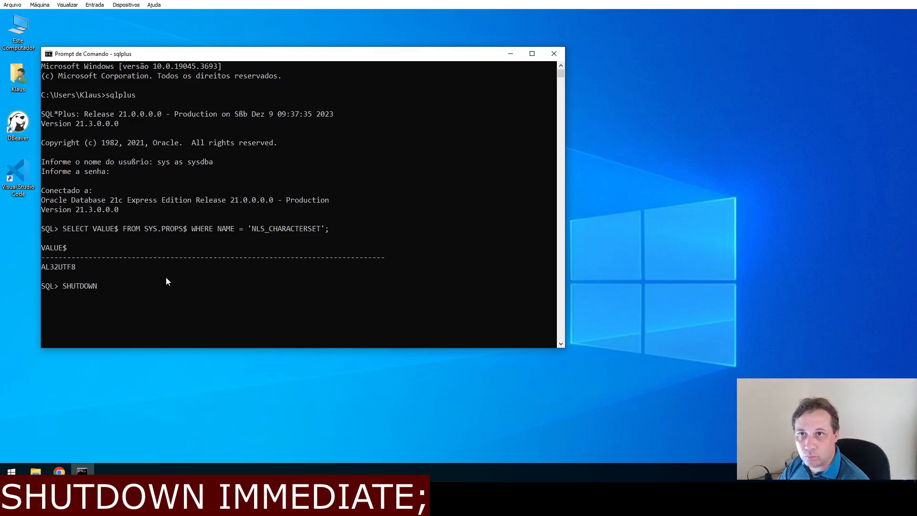
{"action": "type", "text": "IM"}
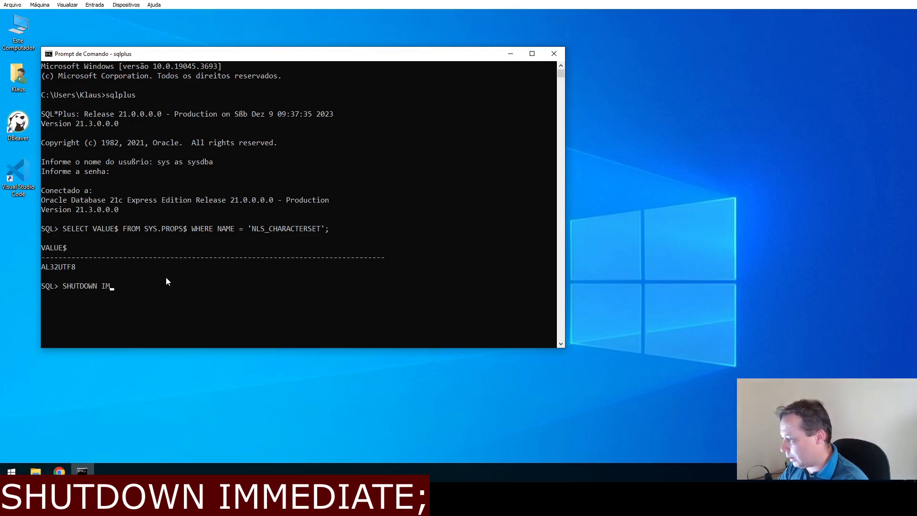
{"action": "type", "text": "ME"}
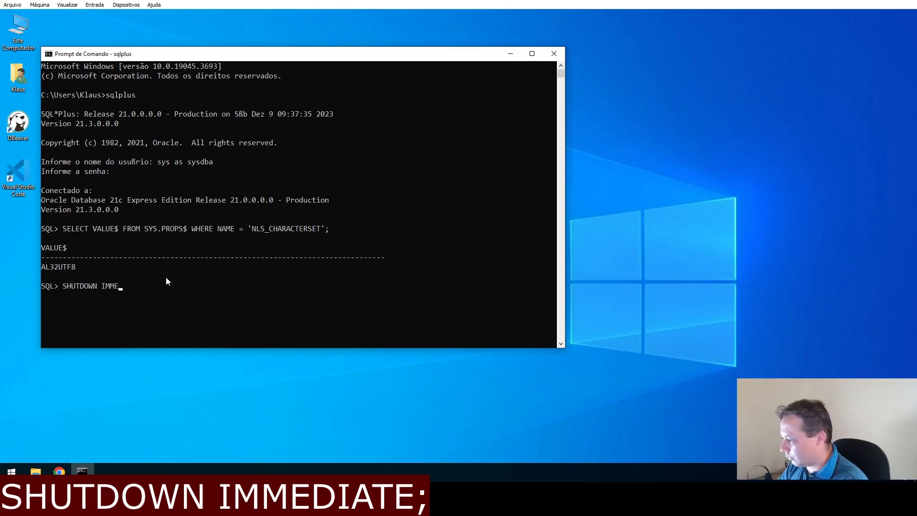
{"action": "type", "text": "DIATE;"}
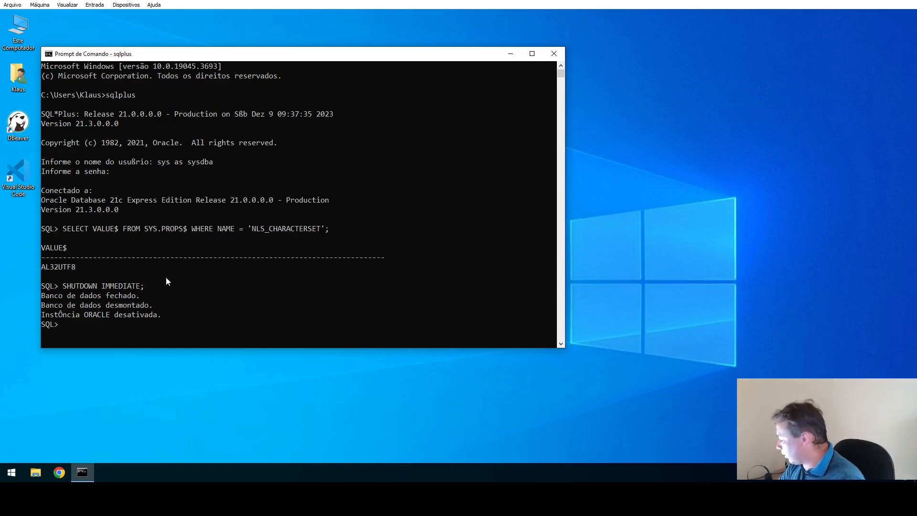
{"action": "type", "text": "START"}
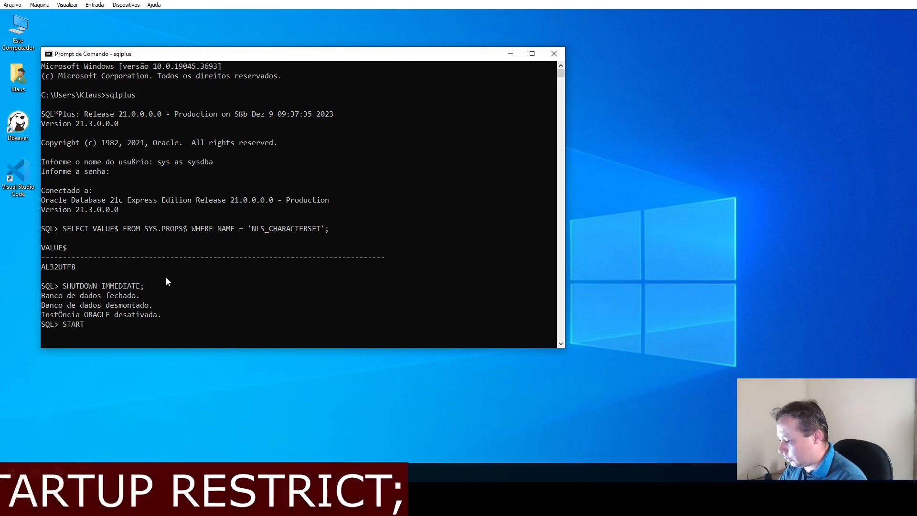
{"action": "type", "text": "UP RESTR"}
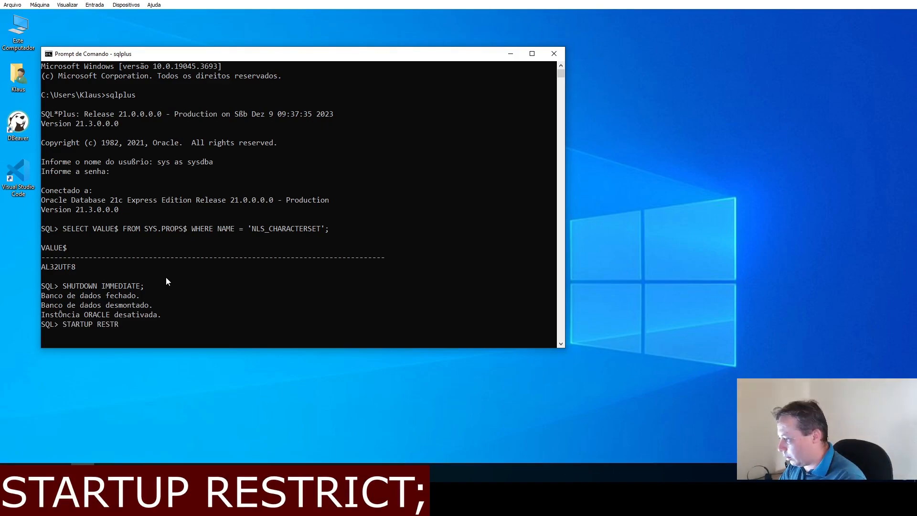
{"action": "type", "text": "ICT"}
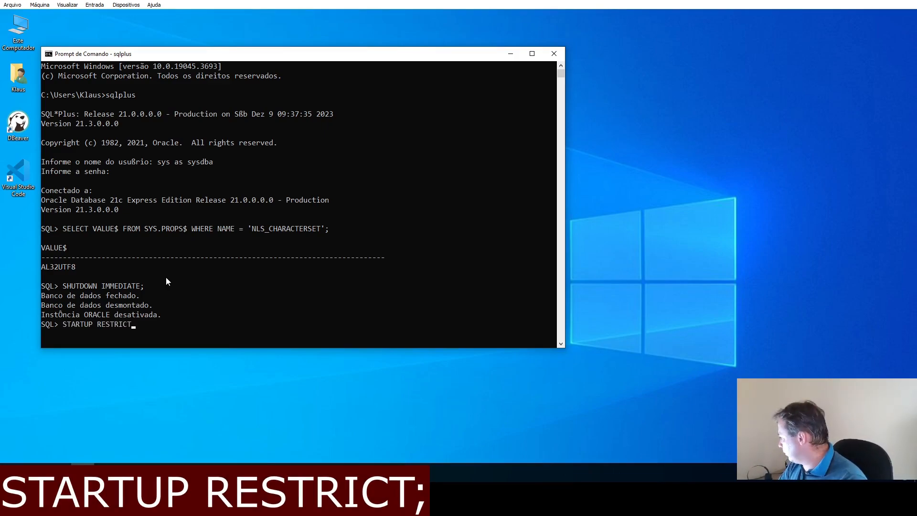
{"action": "type", "text": ";"}
{"action": "key", "text": "Return"}
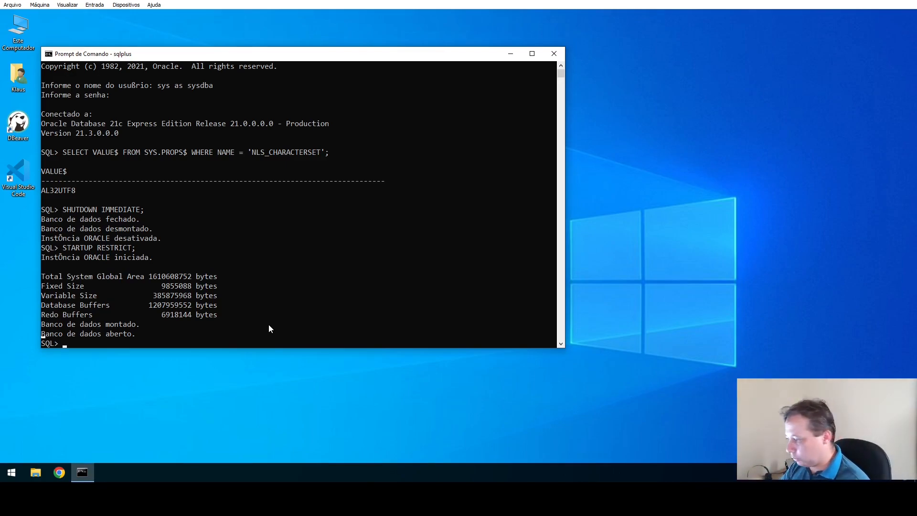
Run ALTER DATABASE CHARACTER SET INTERNAL_USE WE8MSWIN1252.
{"action": "type", "text": "ALTER DATA"}
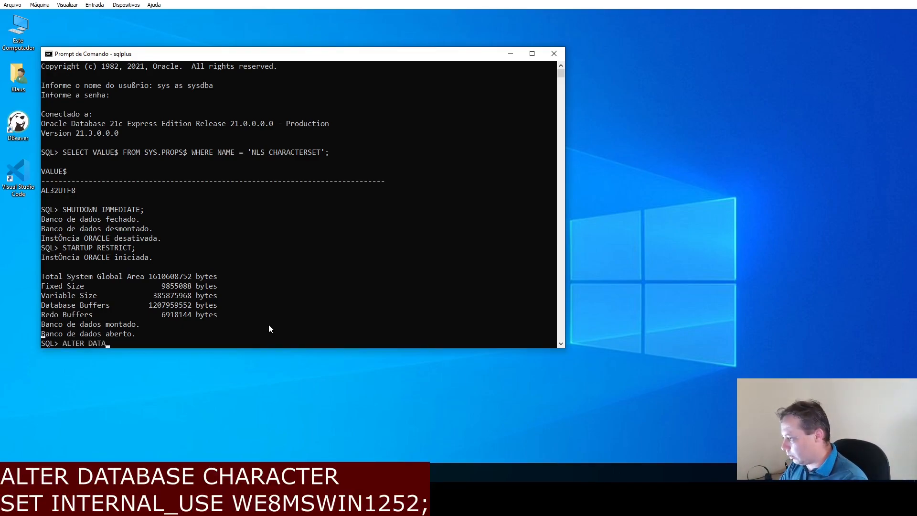
{"action": "type", "text": "BASE "}
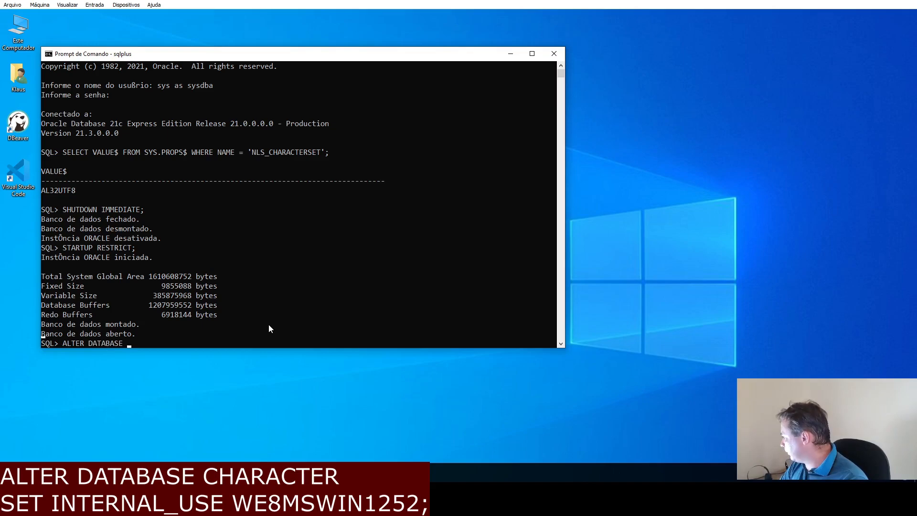
{"action": "type", "text": "CHARACTER"}
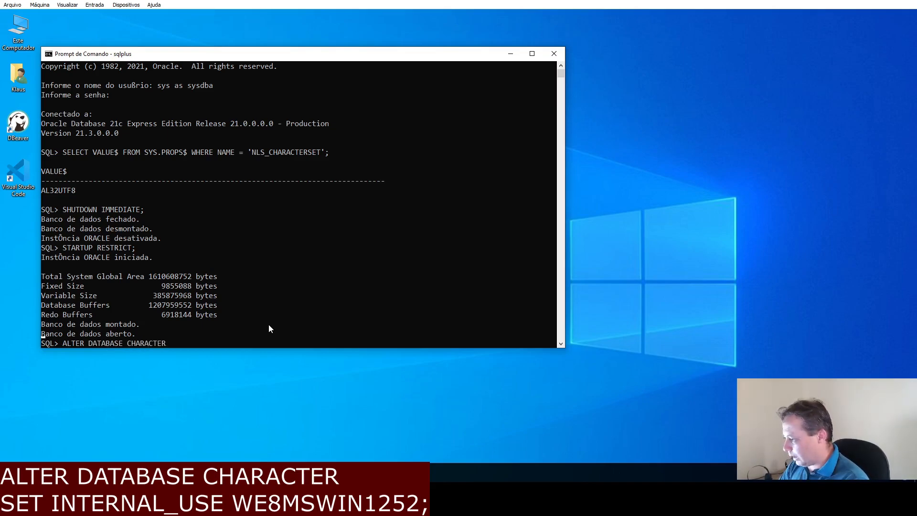
{"action": "type", "text": " SET"}
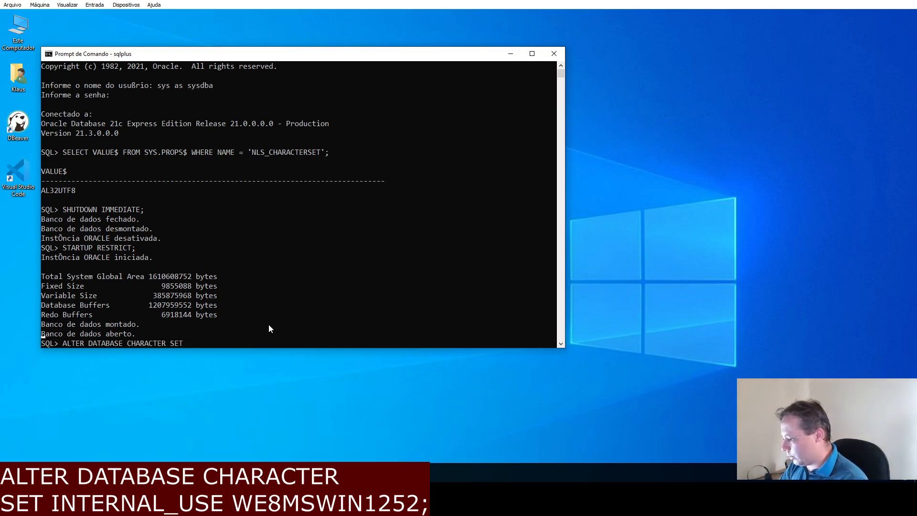
{"action": "type", "text": " INTERNAL_USE"}
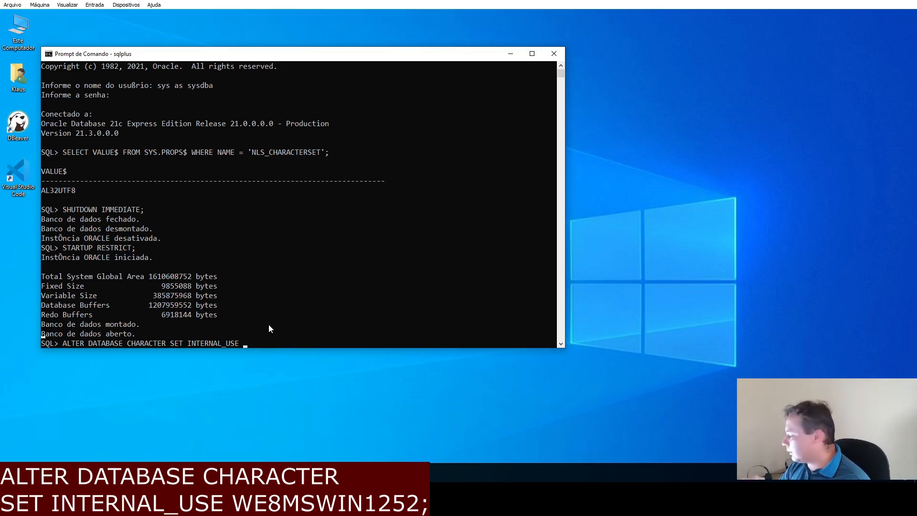
{"action": "type", "text": "WE8MSWIN"}
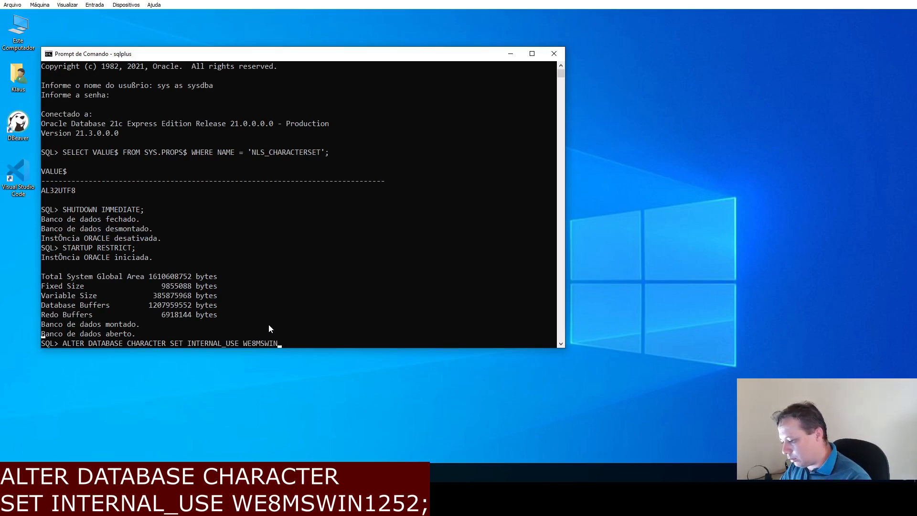
{"action": "type", "text": "1252;"}
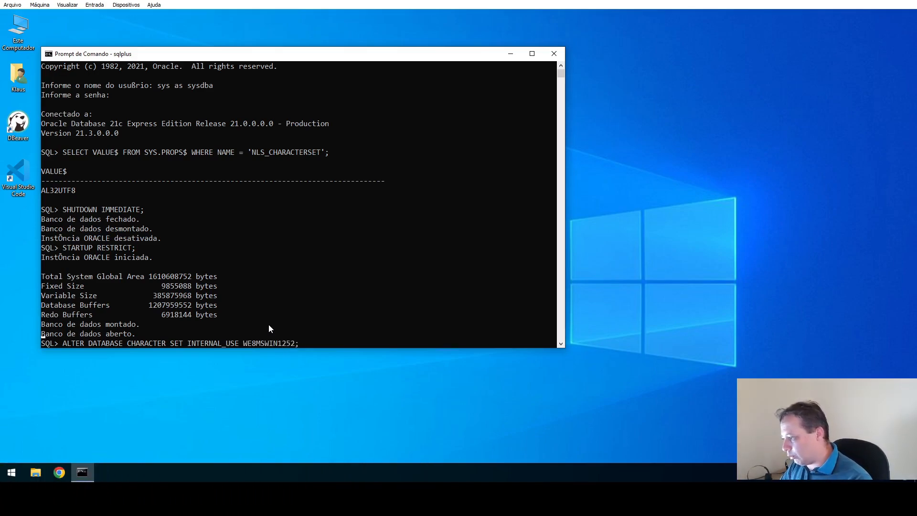
{"action": "key", "text": "Return"}
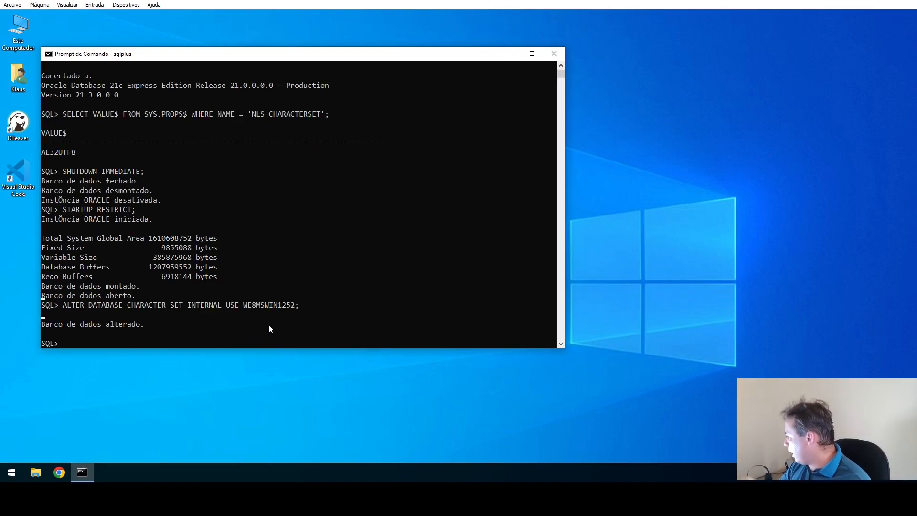
Run SHUTDOWN IMMEDIATE and then STARTUP to restart the database normally.
{"action": "type", "text": "SHU"}
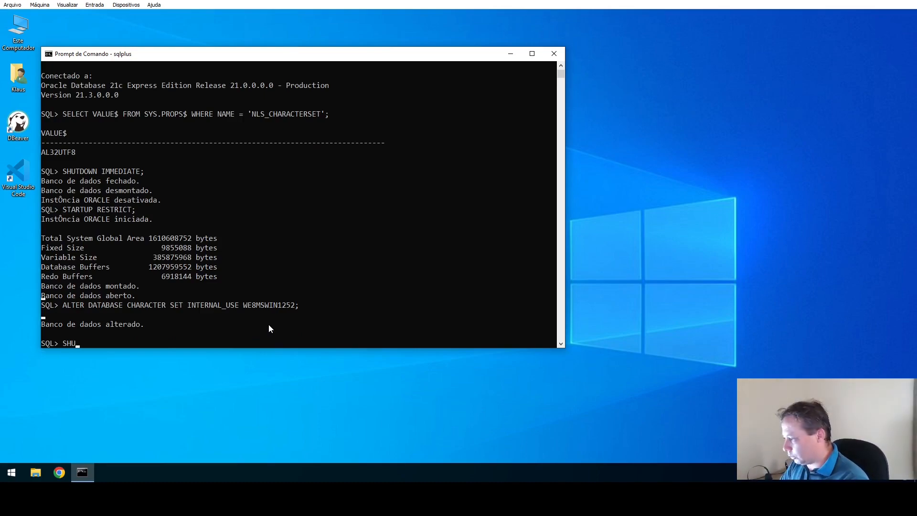
{"action": "type", "text": "TDOWN"}
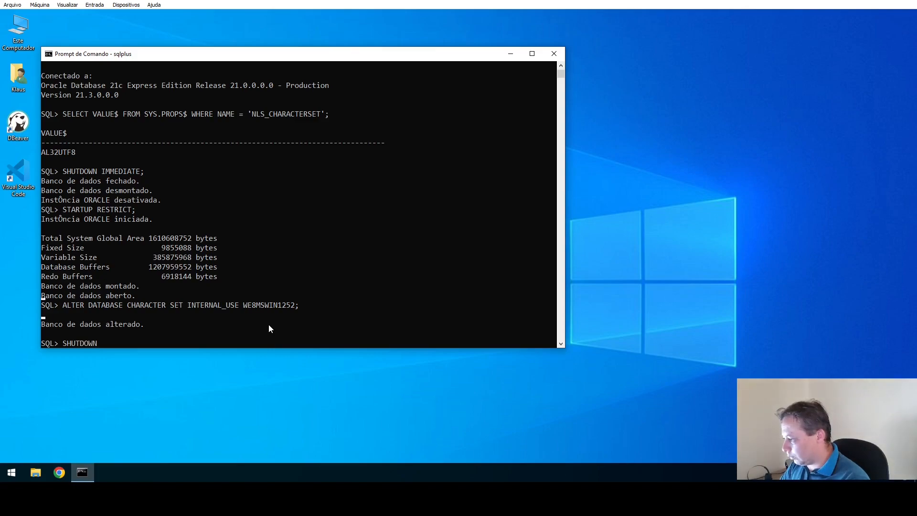
{"action": "type", "text": " IMMEDIAT"}
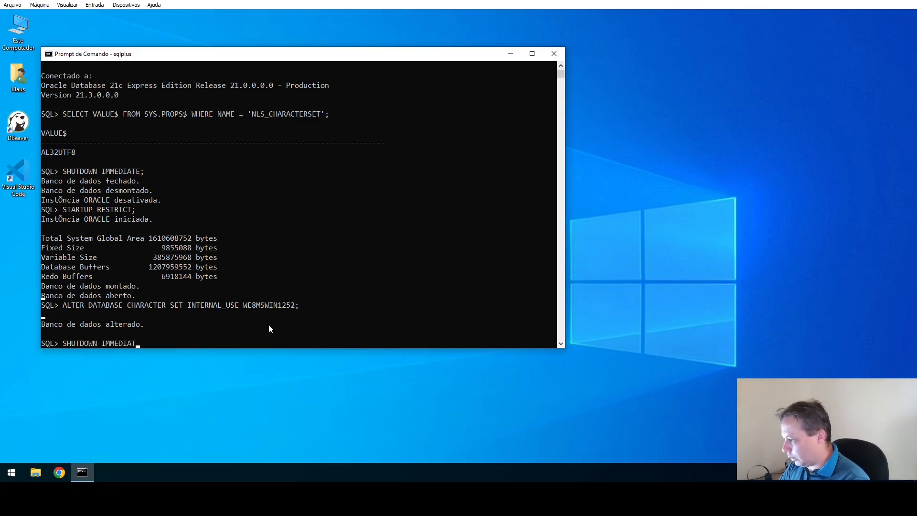
{"action": "type", "text": "E;"}
{"action": "key", "text": "Return"}
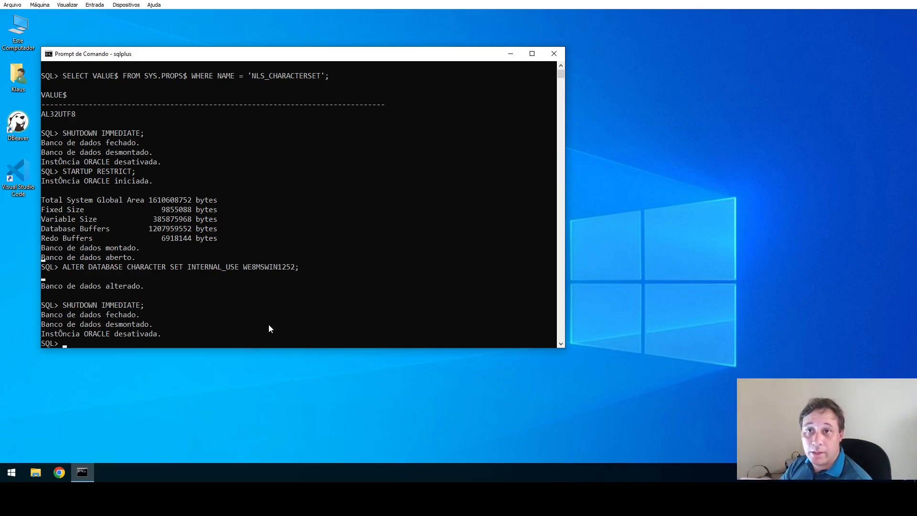
{"action": "type", "text": "STA"}
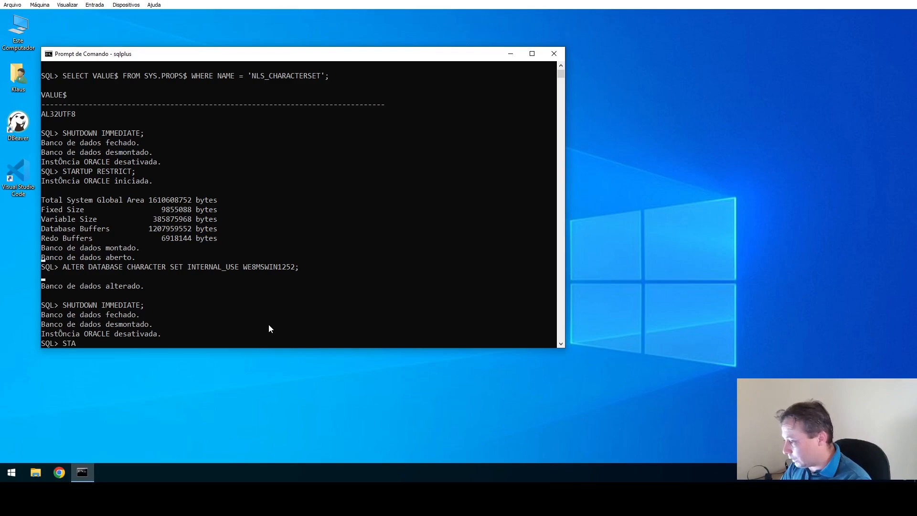
{"action": "type", "text": "RTUP;"}
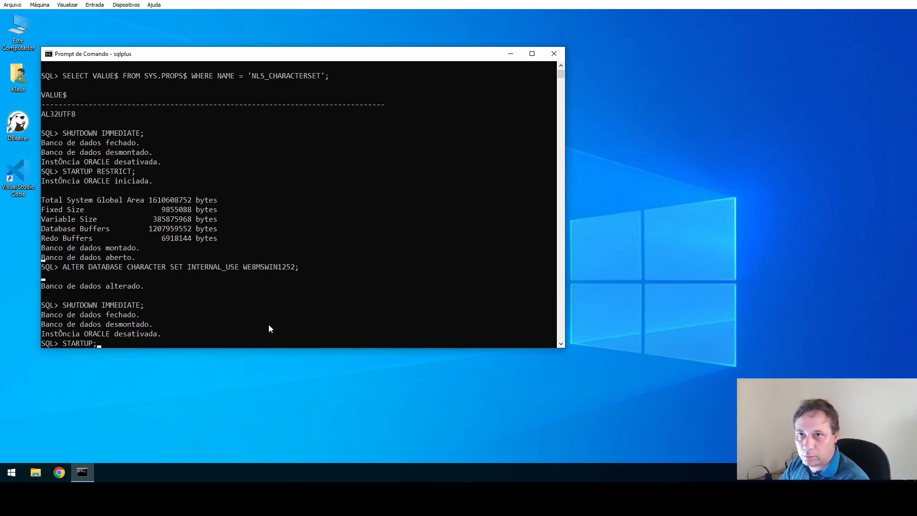
{"action": "key", "text": "Return"}
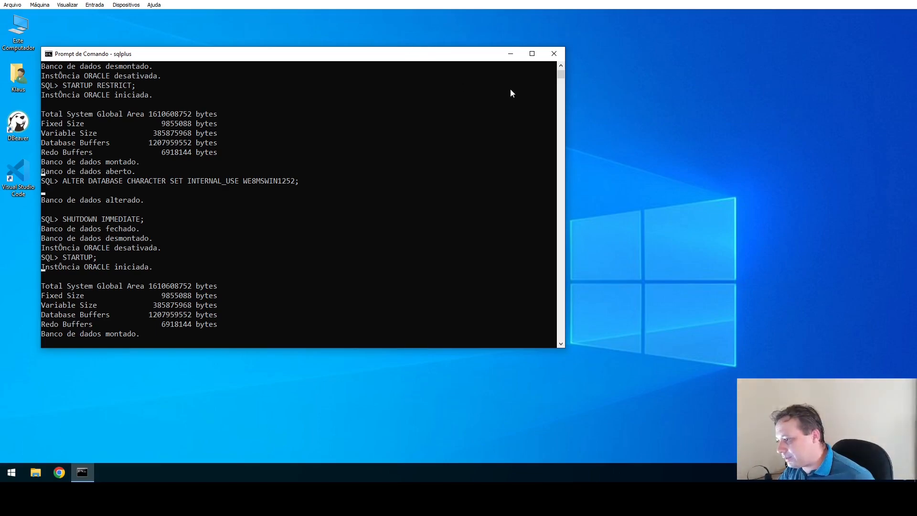
Launch DBeaver from the desktop shortcut and minimize the sqlplus console window.
{"action": "left_click", "coordinate": [510, 54]}
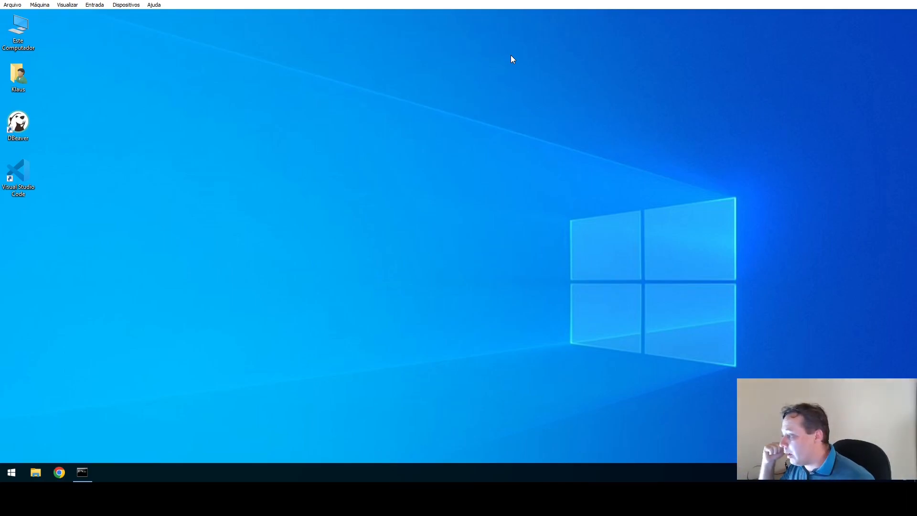
{"action": "double_click", "coordinate": [27, 139]}
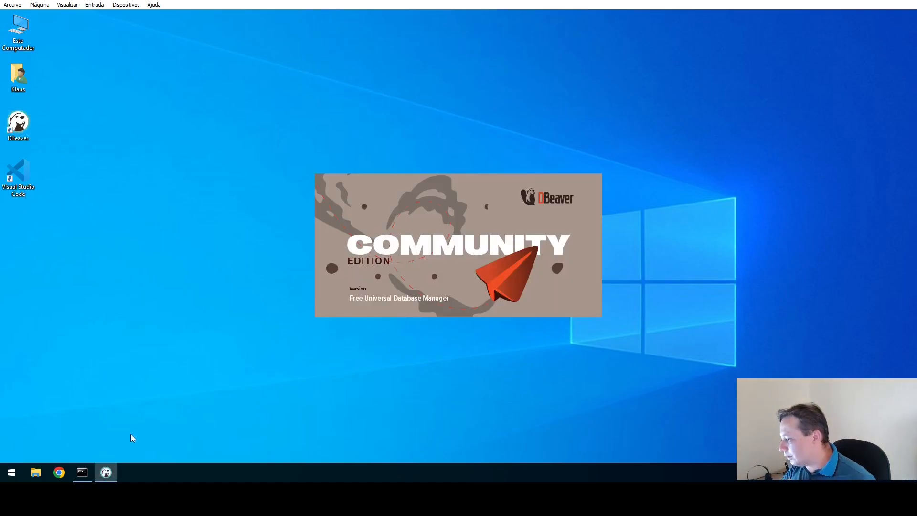
{"action": "left_click", "coordinate": [85, 470]}
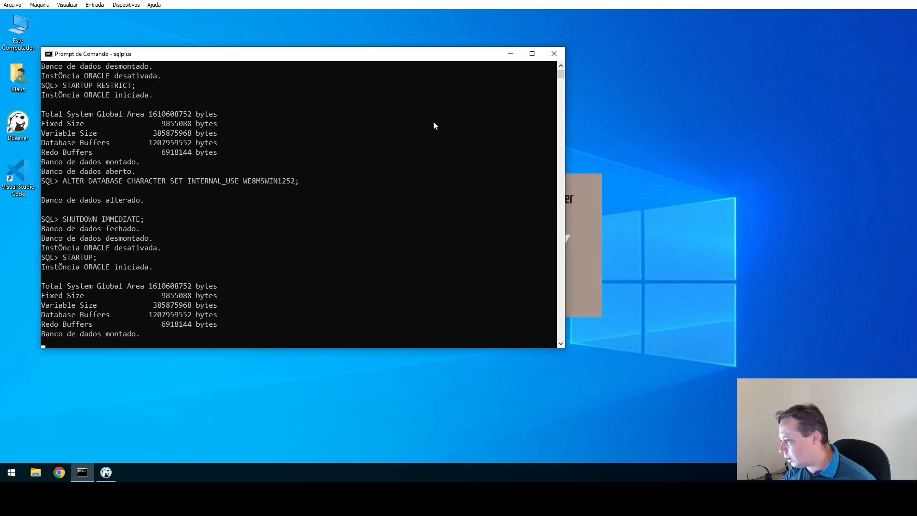
{"action": "left_click", "coordinate": [517, 54]}
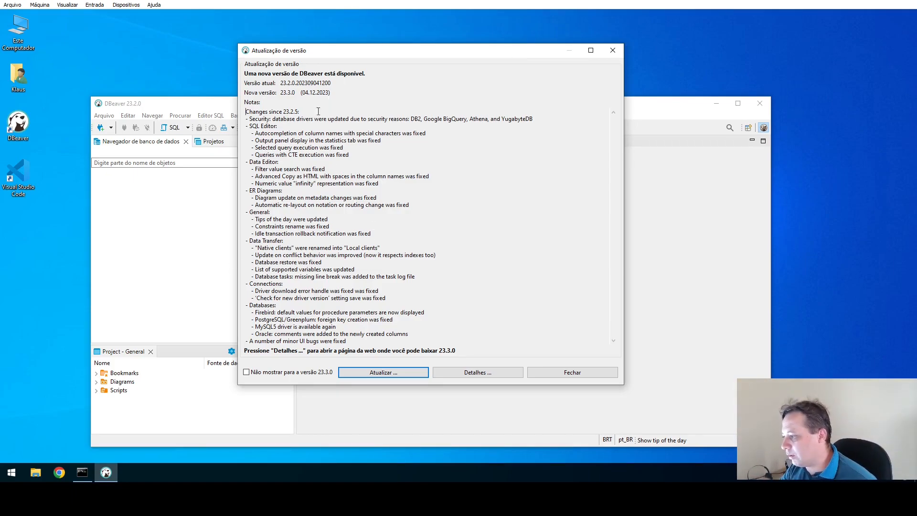
Close the 23.3.0 update notice and tip of the day with startup tips disabled.
{"action": "left_click", "coordinate": [564, 375]}
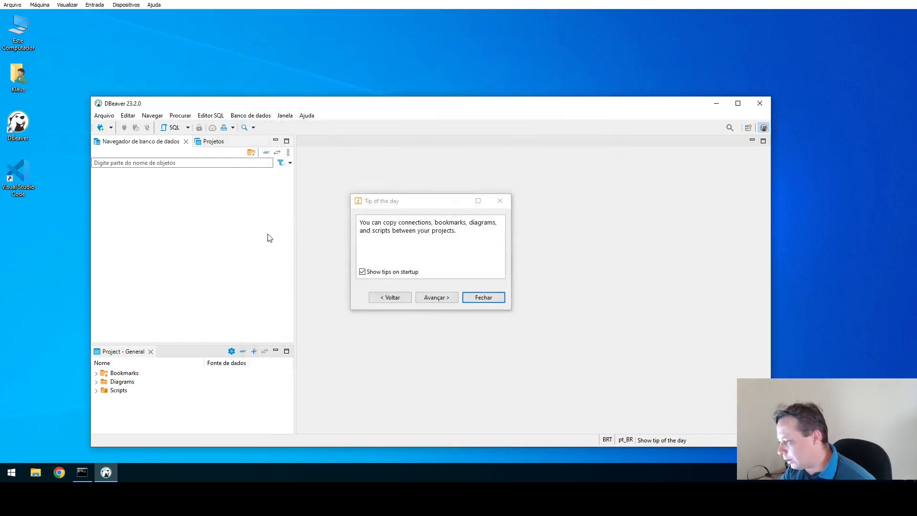
{"action": "left_click", "coordinate": [379, 273]}
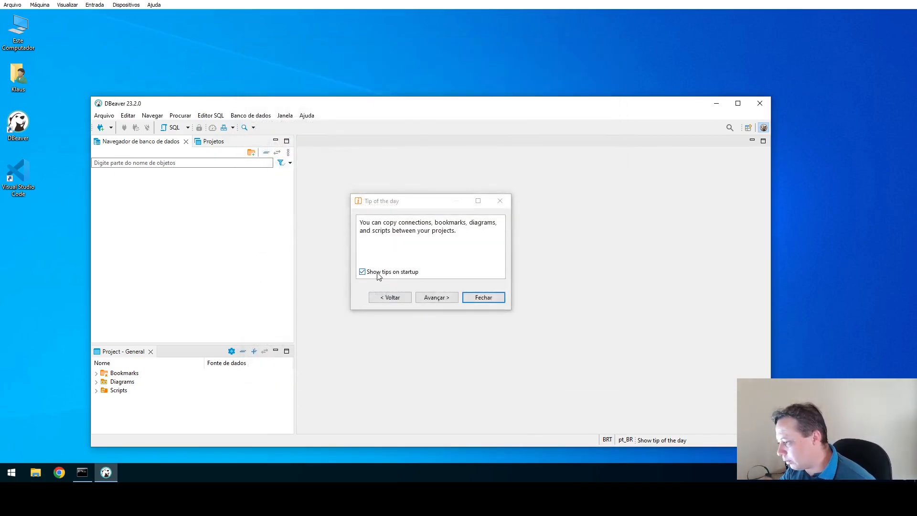
{"action": "left_click", "coordinate": [483, 297]}
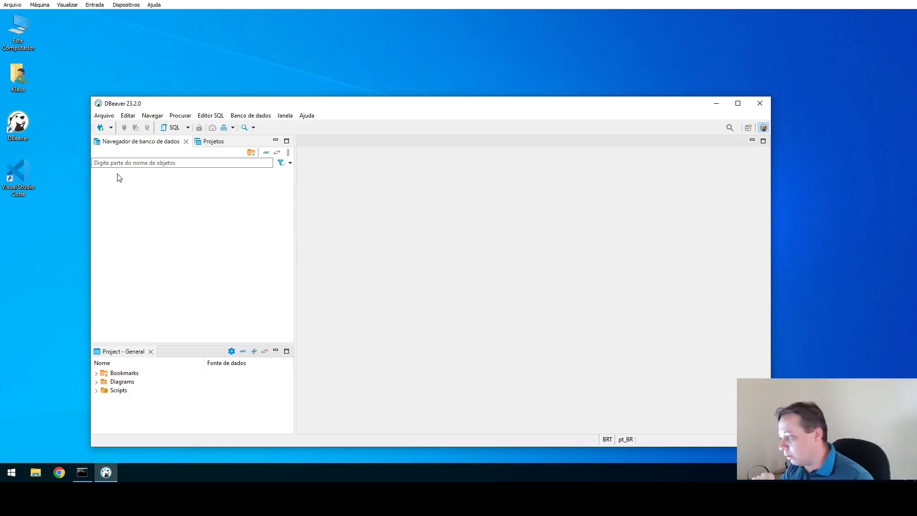
{"action": "left_click", "coordinate": [110, 128]}
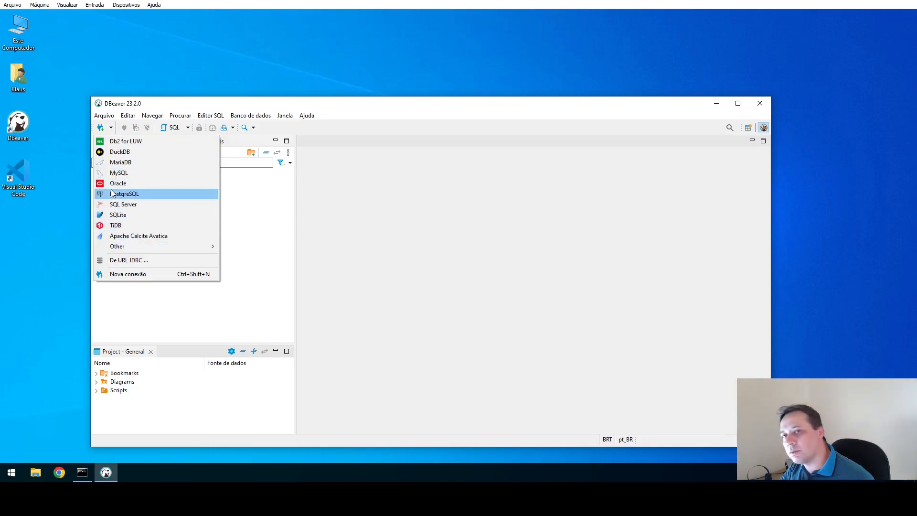
{"action": "left_click", "coordinate": [334, 227]}
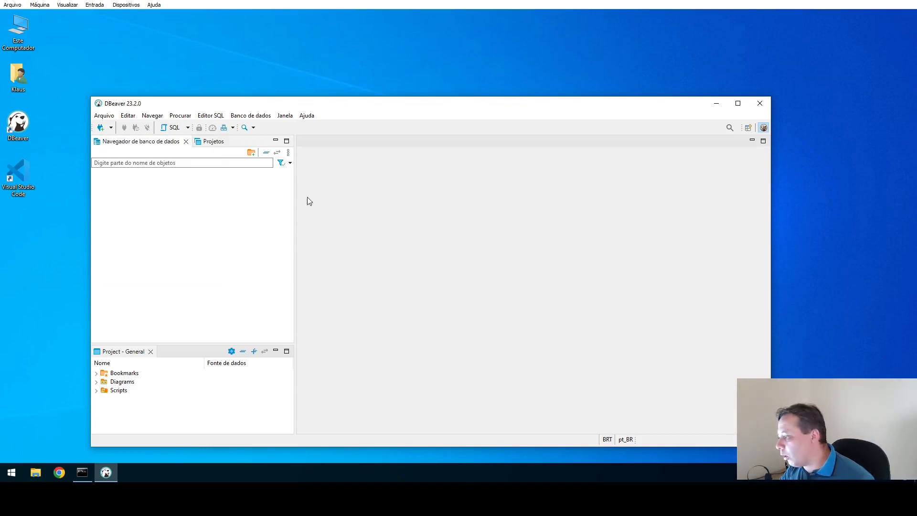
Start a new connection, pick Oracle in the driver gallery, and advance to its server settings.
{"action": "left_click", "coordinate": [101, 129]}
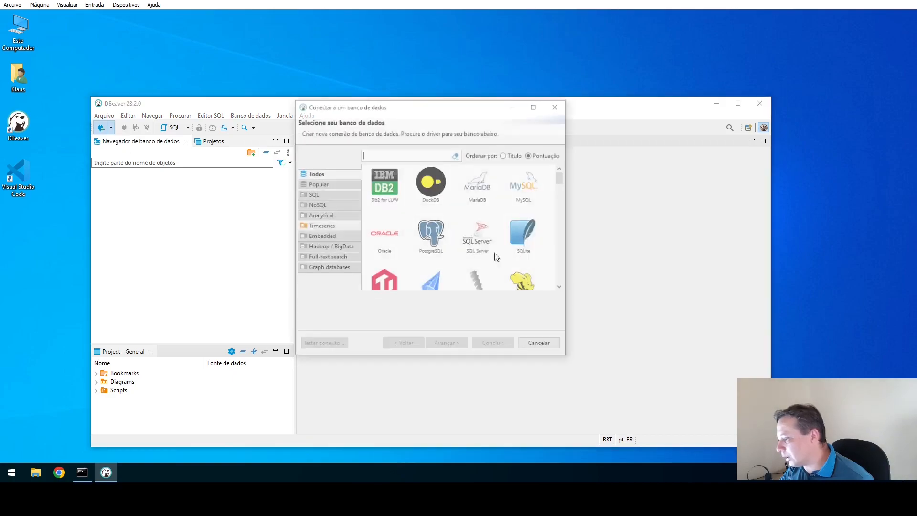
{"action": "left_click", "coordinate": [485, 254]}
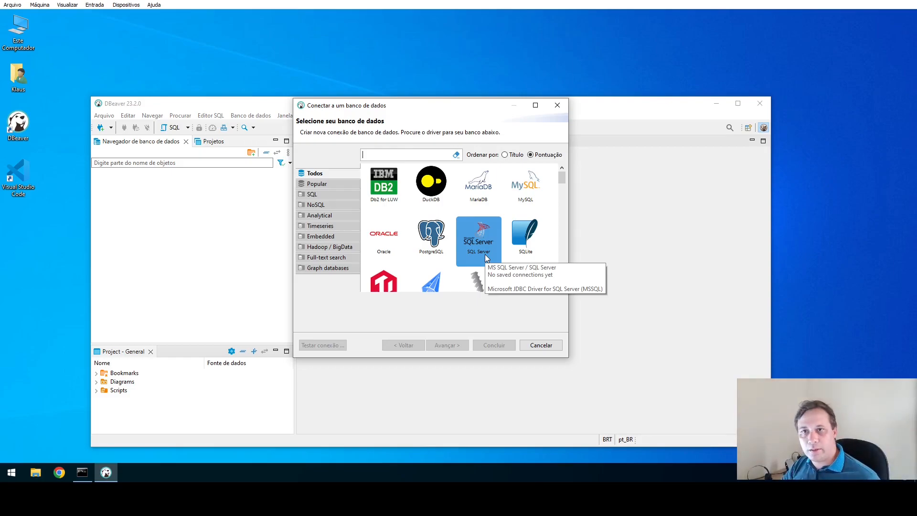
{"action": "left_click", "coordinate": [383, 247]}
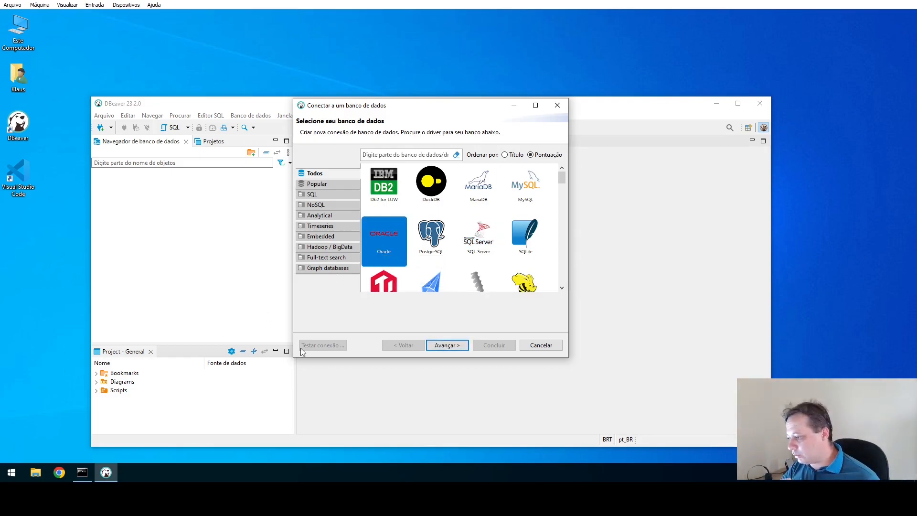
{"action": "left_click", "coordinate": [454, 346]}
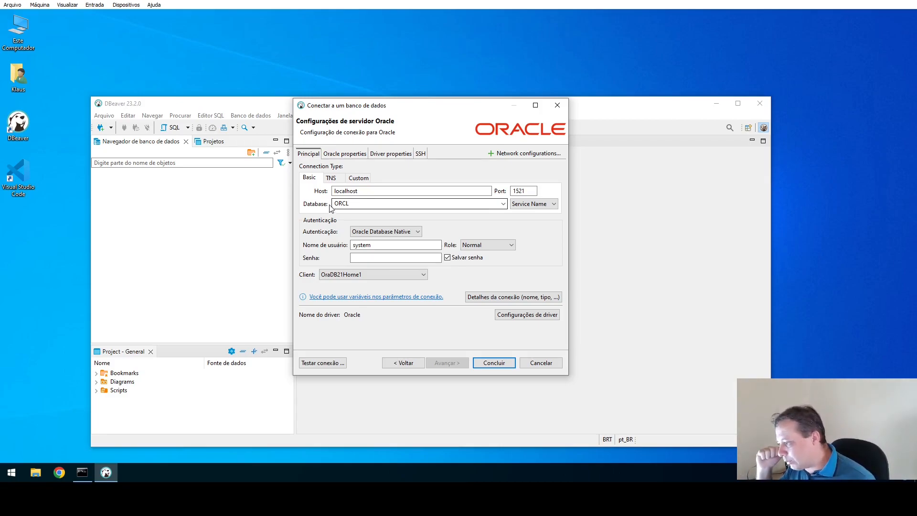
Set the database to XE, the username to sys, the role to SYSDBA, and enter the password.
{"action": "double_click", "coordinate": [352, 203]}
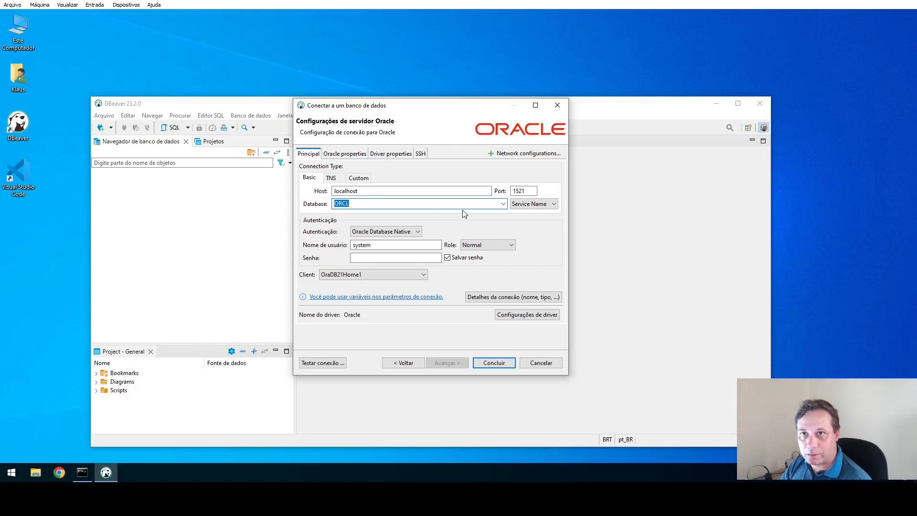
{"action": "key", "text": "BackSpace"}
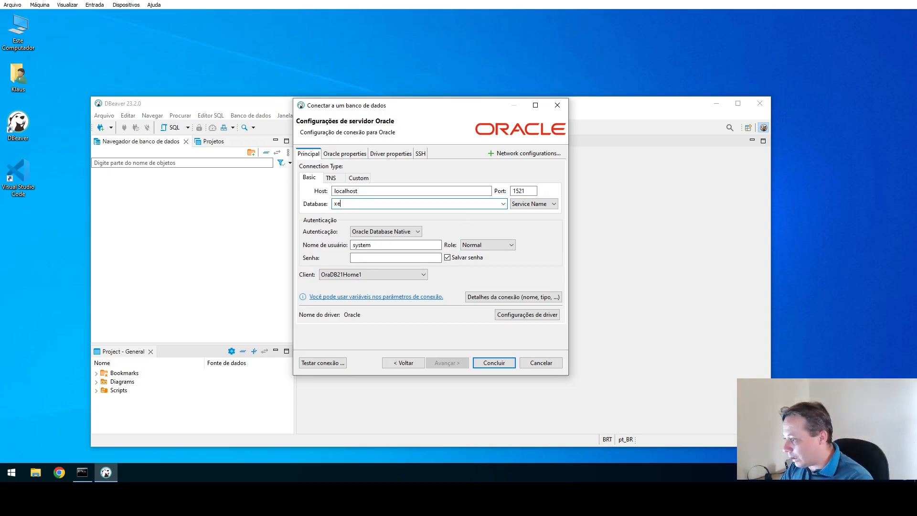
{"action": "type", "text": "XE"}
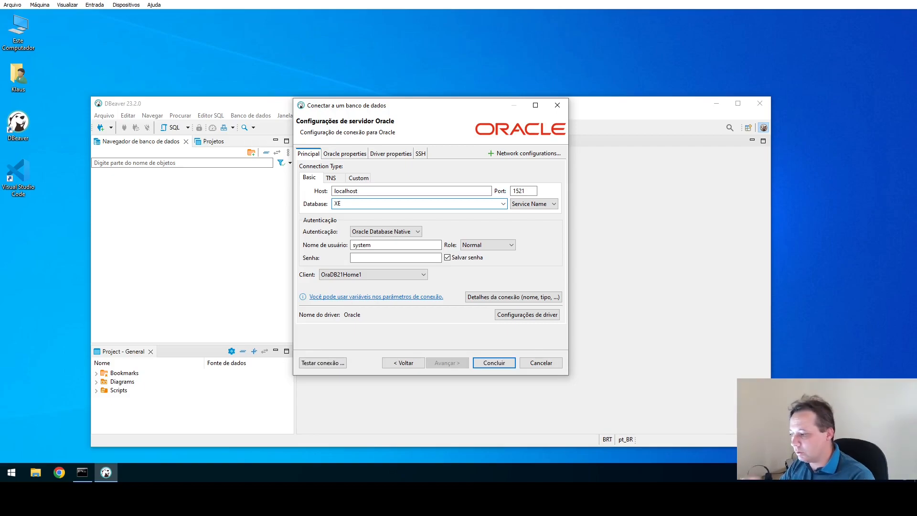
{"action": "double_click", "coordinate": [363, 244]}
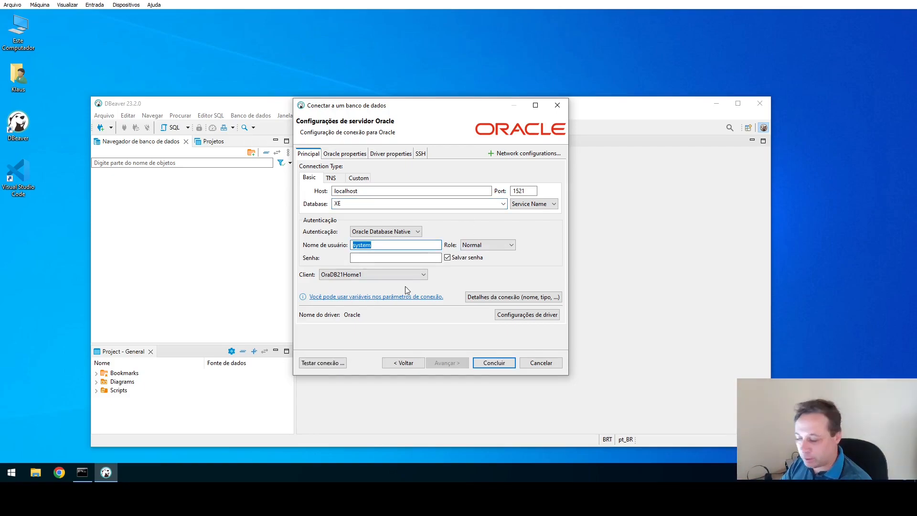
{"action": "type", "text": "sys"}
{"action": "left_click", "coordinate": [512, 245]}
{"action": "left_click", "coordinate": [497, 258]}
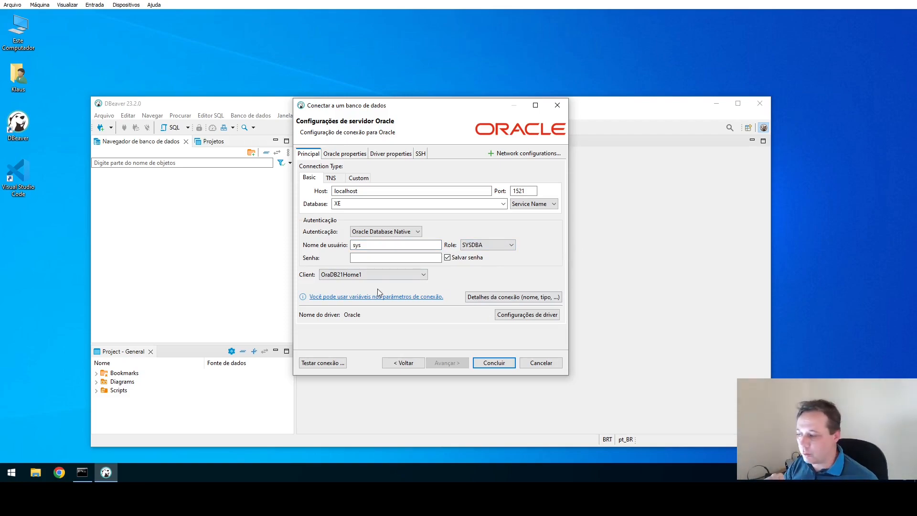
{"action": "left_click", "coordinate": [382, 258]}
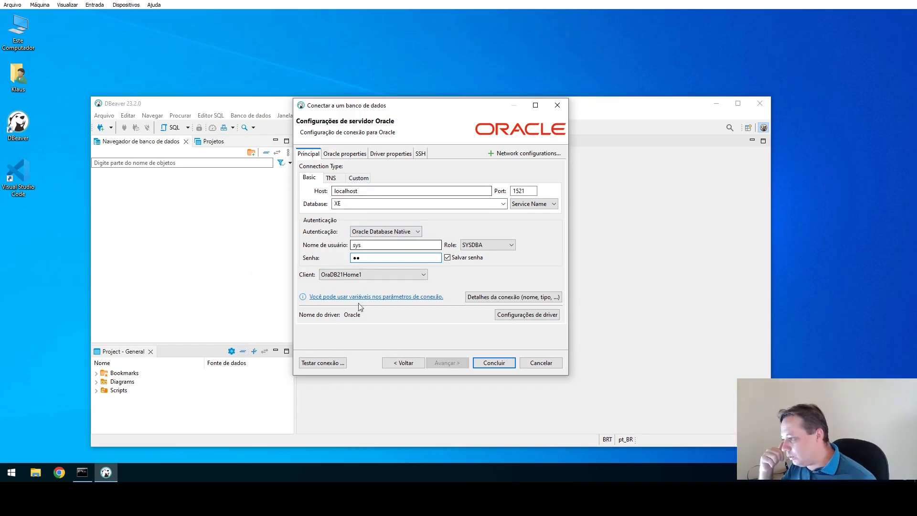
Test the connection, downloading the missing Oracle driver files, and dismiss the success result.
{"action": "left_click", "coordinate": [329, 363]}
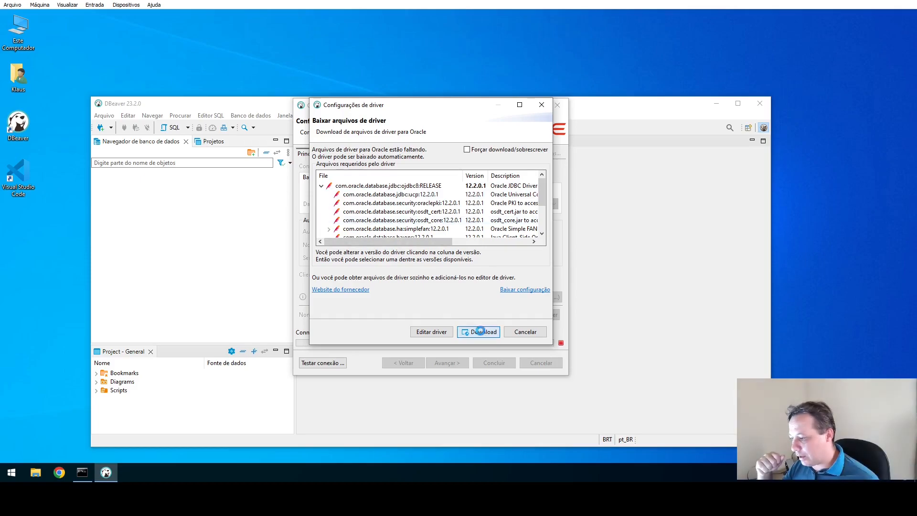
{"action": "left_click", "coordinate": [479, 332]}
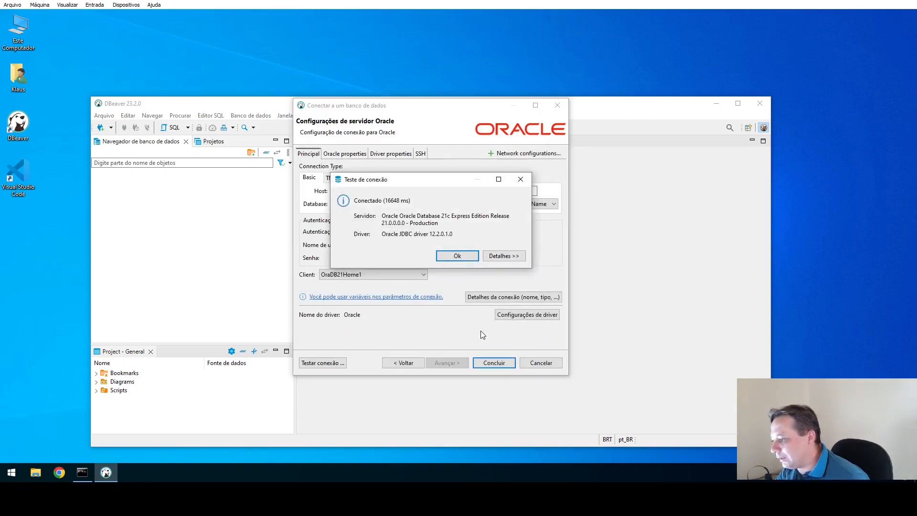
{"action": "left_click", "coordinate": [452, 256]}
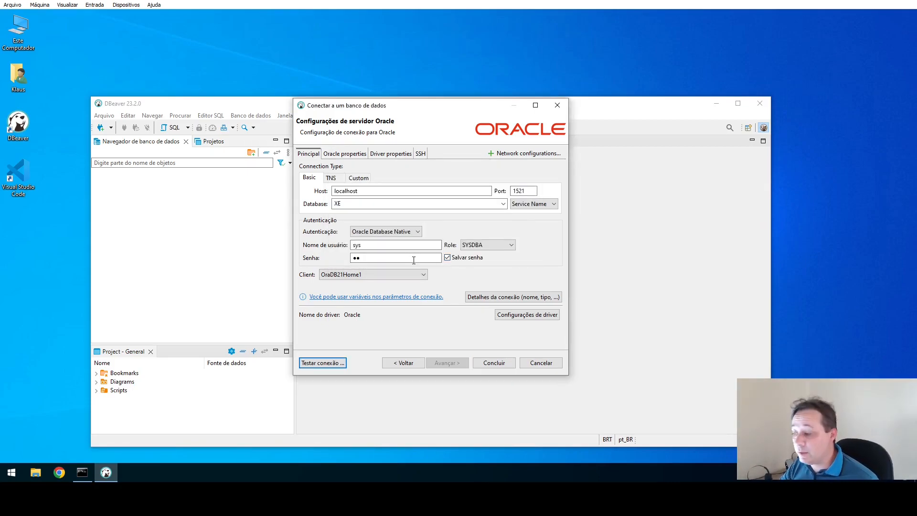
Finish the wizard, then expand localhost and browse its Esquemas schema list before collapsing it.
{"action": "left_click", "coordinate": [493, 364]}
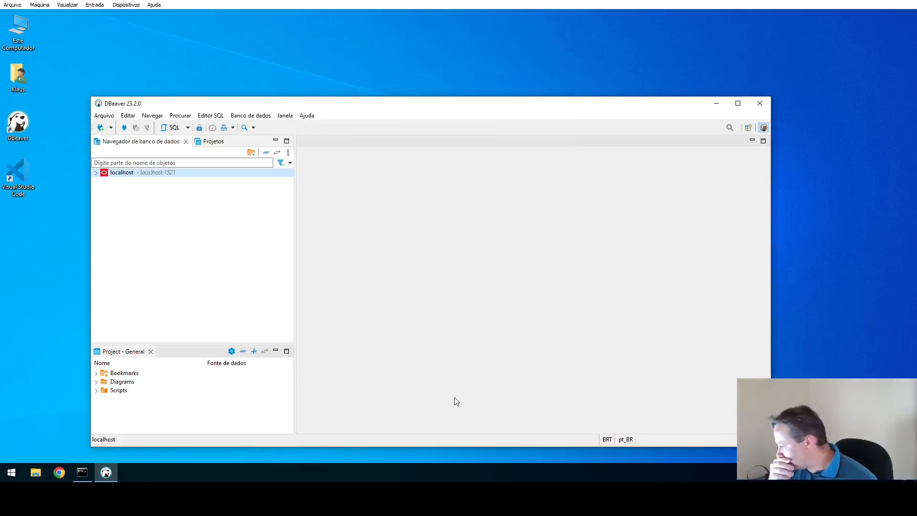
{"action": "left_click", "coordinate": [96, 173]}
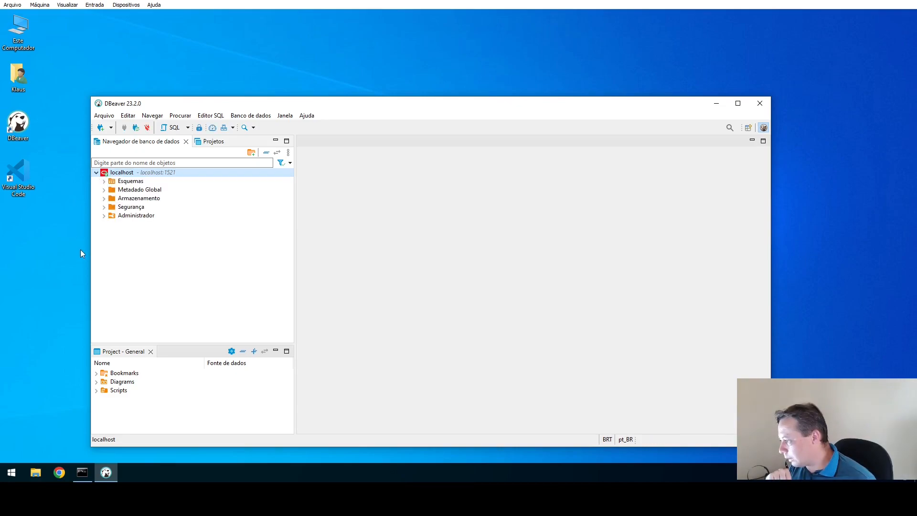
{"action": "left_click", "coordinate": [104, 181]}
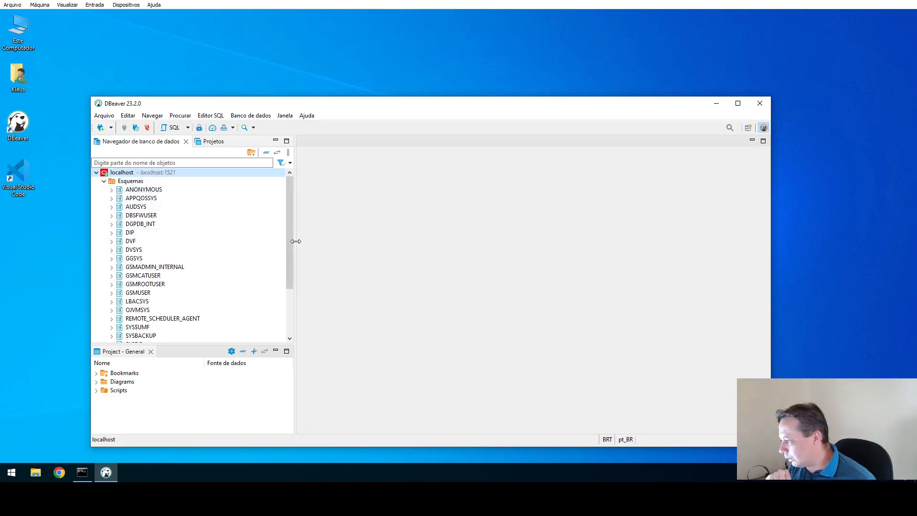
{"action": "scroll", "coordinate": [219, 265], "scroll_direction": "down", "scroll_amount": 3}
{"action": "scroll", "coordinate": [205, 274], "scroll_direction": "up", "scroll_amount": 2}
{"action": "scroll", "coordinate": [198, 277], "scroll_direction": "up", "scroll_amount": 1}
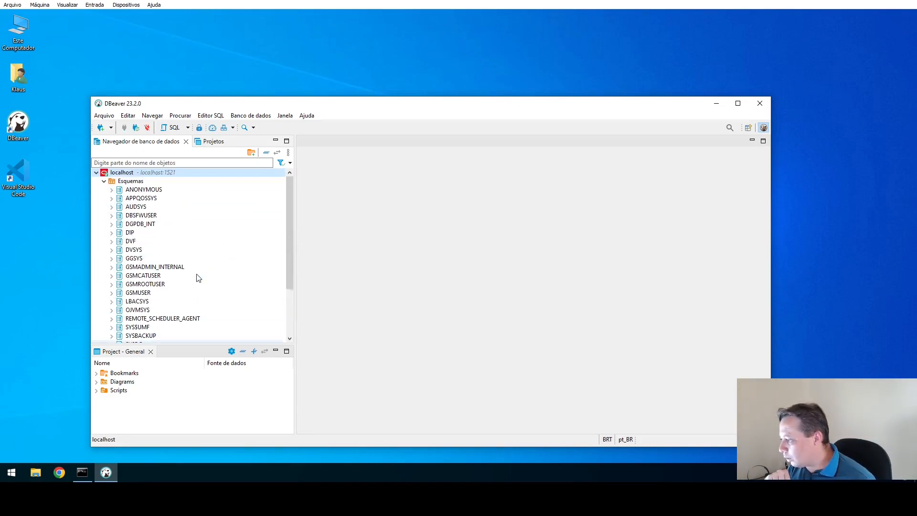
{"action": "left_click", "coordinate": [104, 181]}
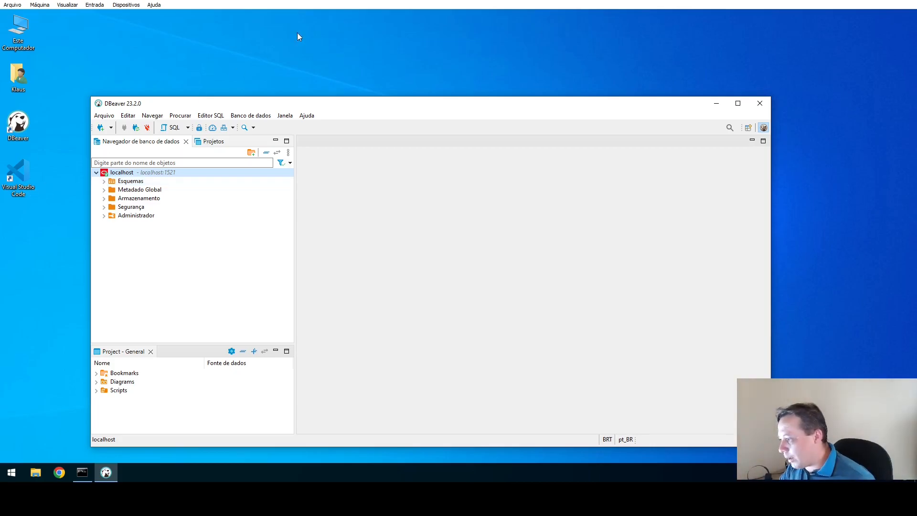
Minimize DBeaver and open the C:\oracle folder in a new File Explorer window.
{"action": "left_click", "coordinate": [716, 103]}
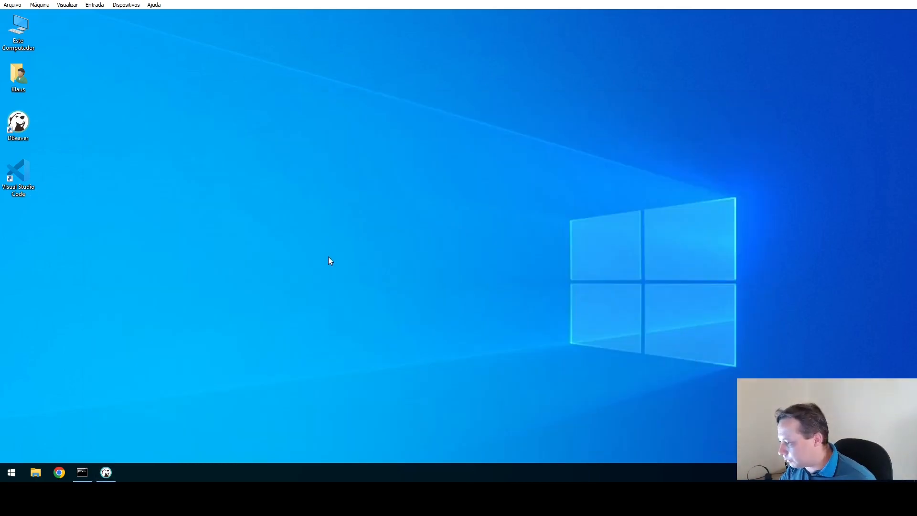
{"action": "key", "text": "super+e"}
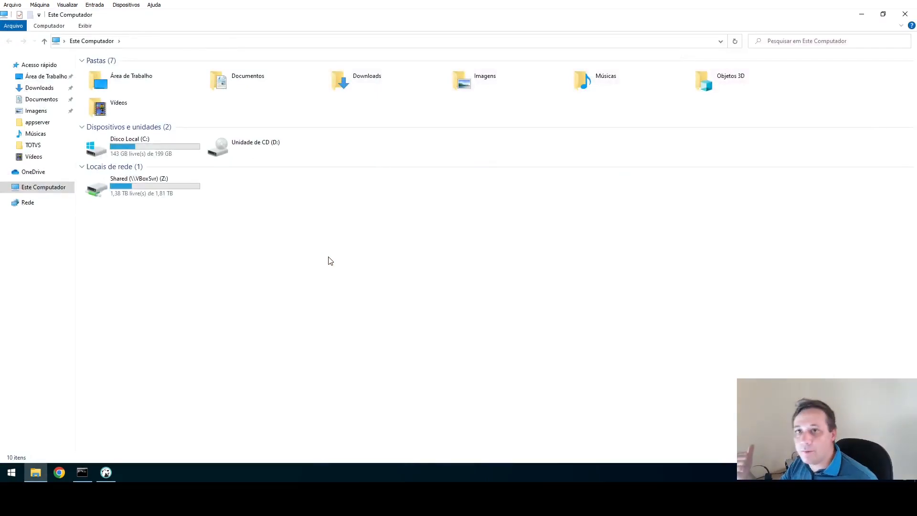
{"action": "left_click", "coordinate": [156, 156]}
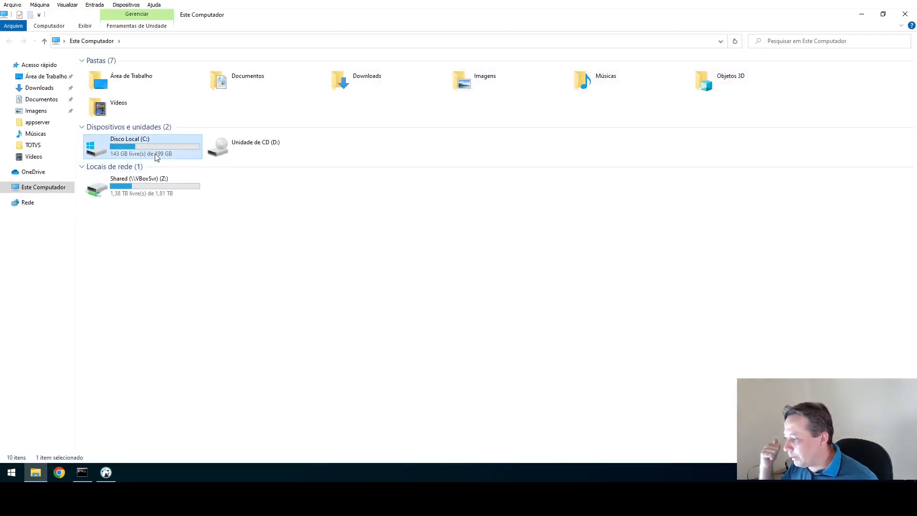
{"action": "double_click", "coordinate": [156, 157]}
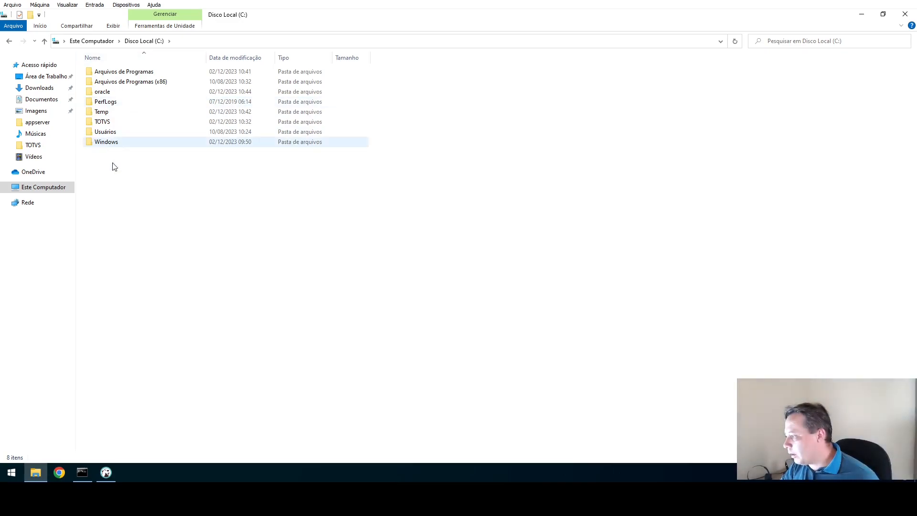
{"action": "left_click", "coordinate": [100, 93]}
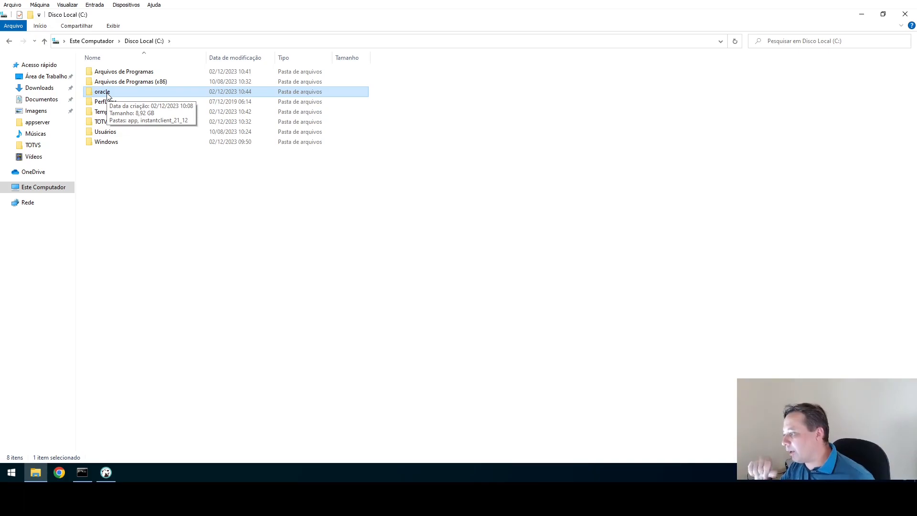
{"action": "double_click", "coordinate": [107, 94]}
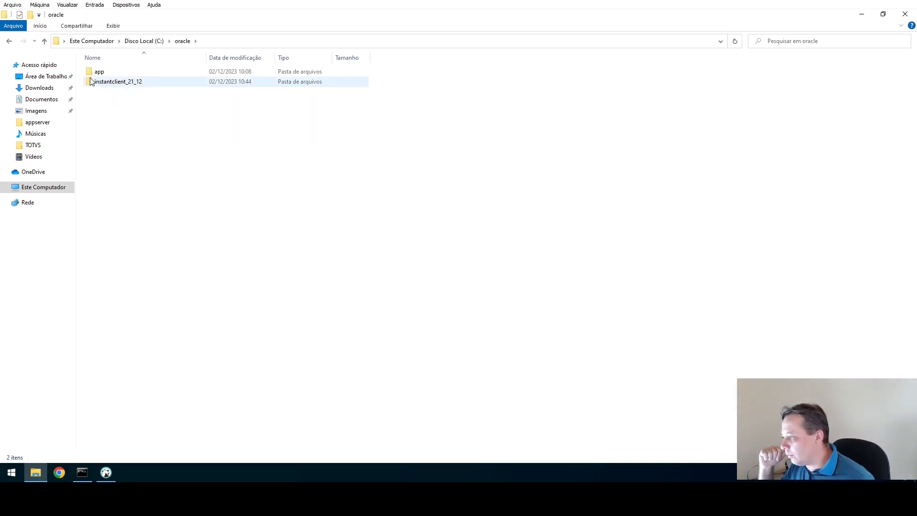
Open app\21c\xe\dbhomeXE and copy its full path from the address bar.
{"action": "left_click", "coordinate": [113, 75]}
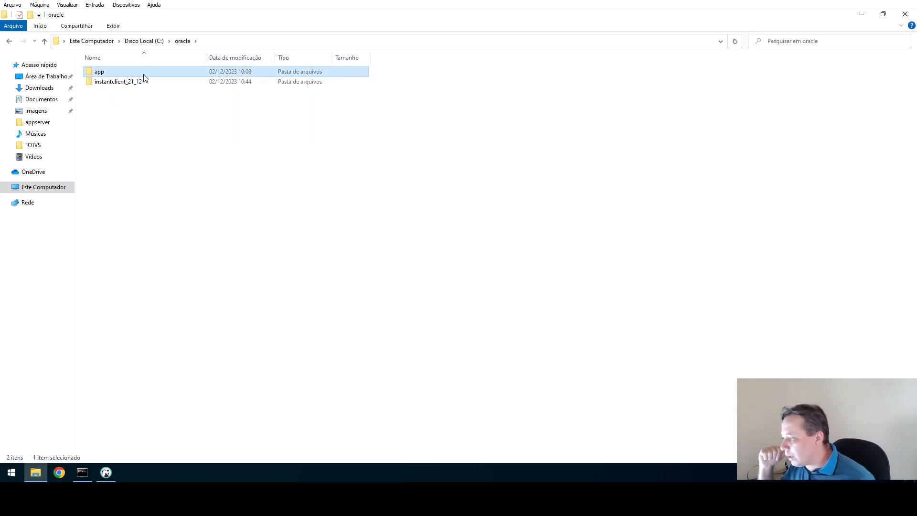
{"action": "double_click", "coordinate": [113, 76]}
{"action": "double_click", "coordinate": [114, 76]}
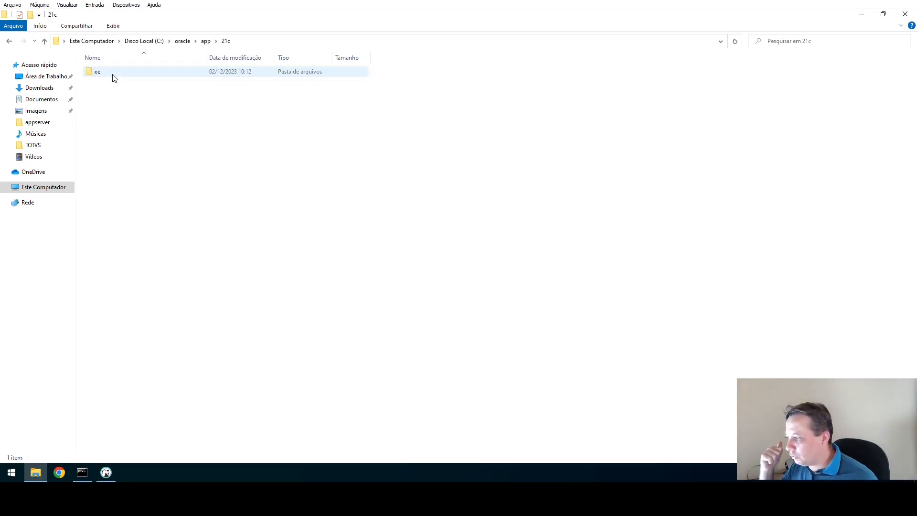
{"action": "double_click", "coordinate": [113, 76]}
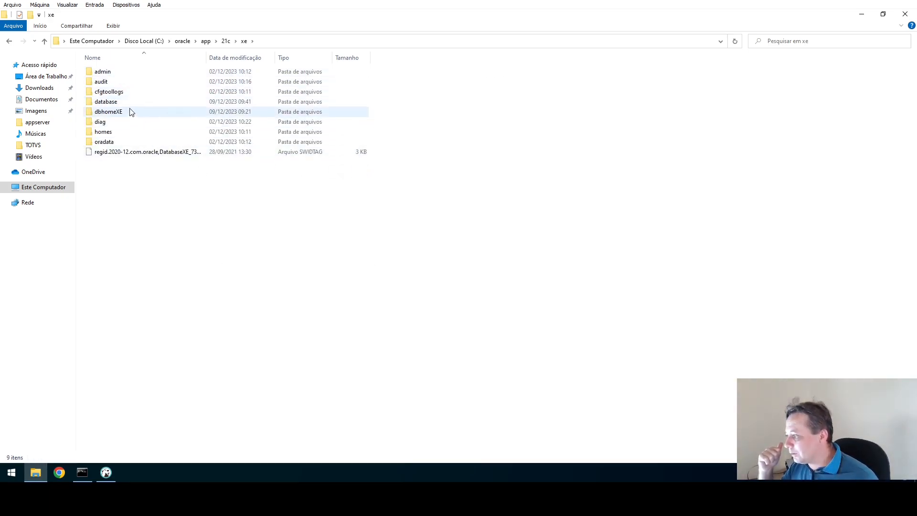
{"action": "left_click", "coordinate": [106, 115]}
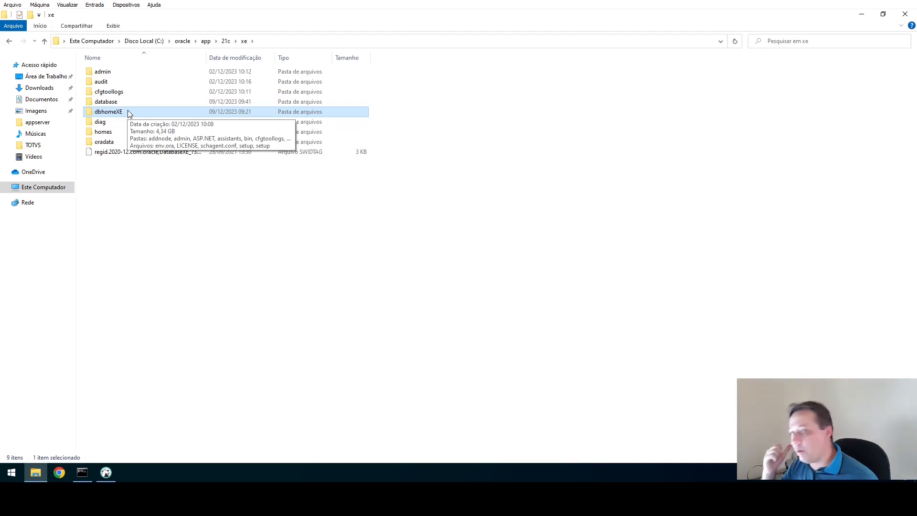
{"action": "double_click", "coordinate": [128, 113]}
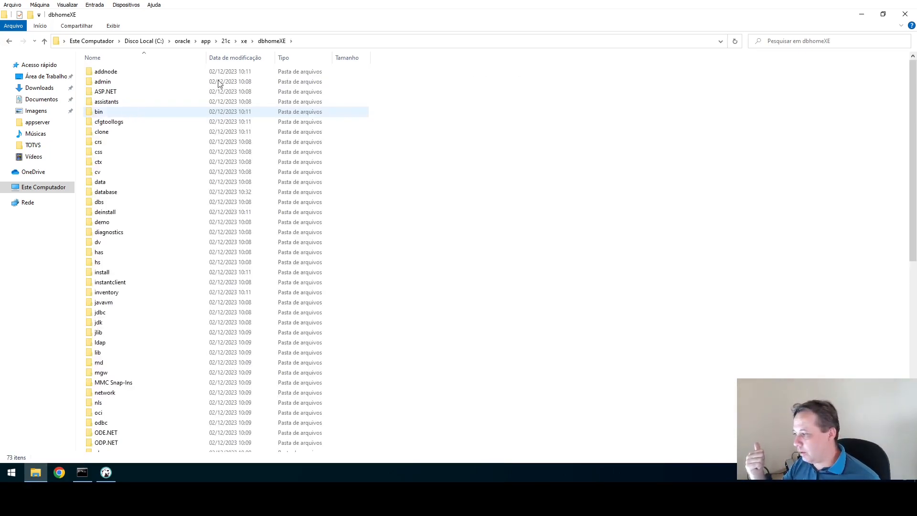
{"action": "left_click", "coordinate": [409, 42]}
{"action": "key", "text": "ctrl+c"}
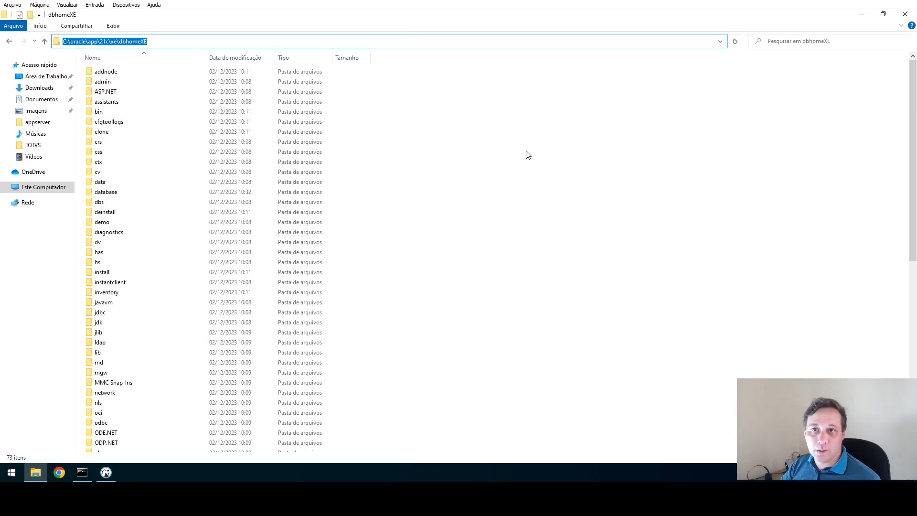
{"action": "key", "text": "super"}
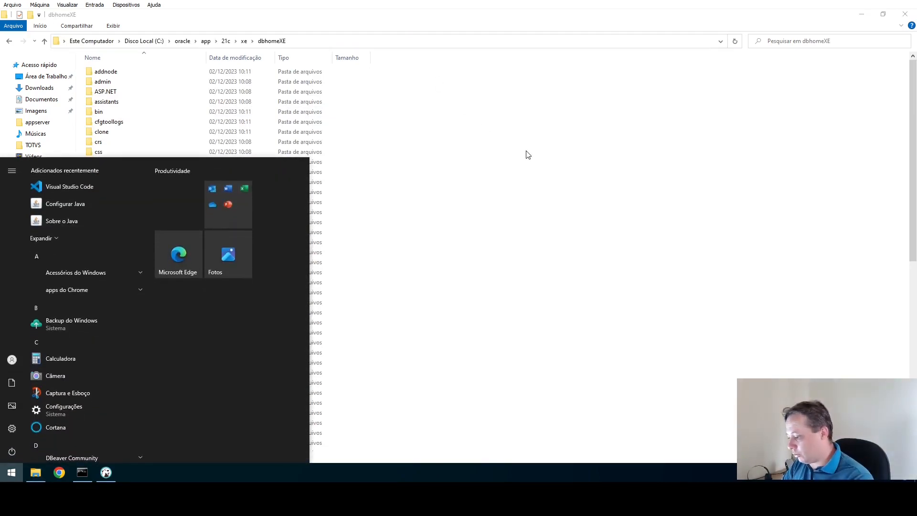
Search the Start menu for 'env' and open 'Editar as variáveis de ambiente do sistema'.
{"action": "type", "text": "env"}
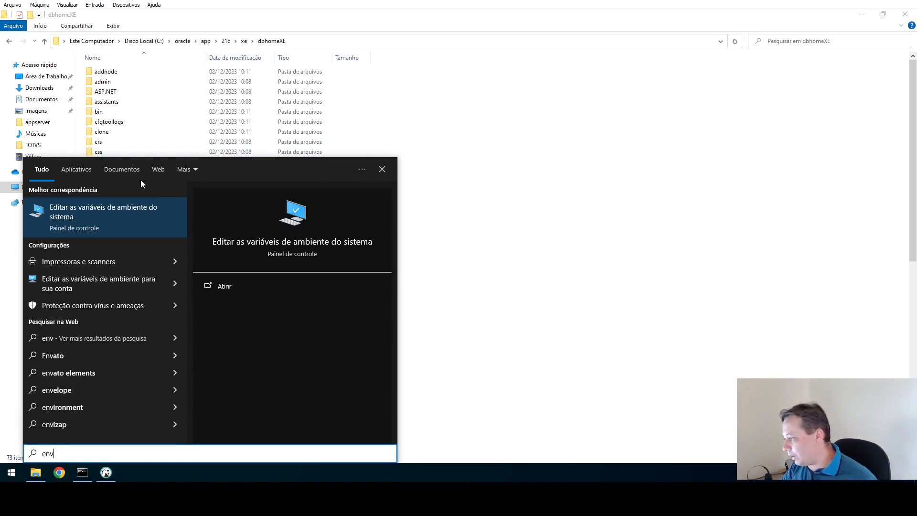
{"action": "left_click", "coordinate": [79, 207]}
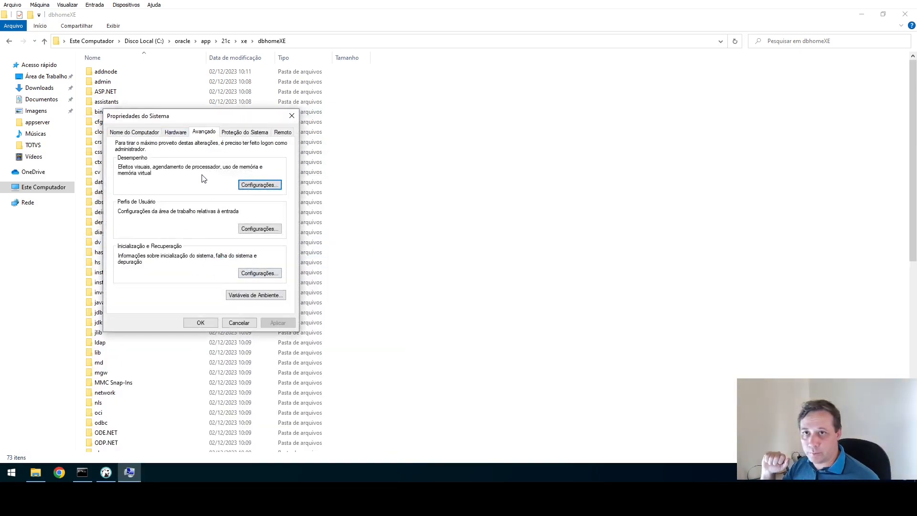
Open the Environment Variables dialog and look over the existing system variables.
{"action": "left_click", "coordinate": [254, 295]}
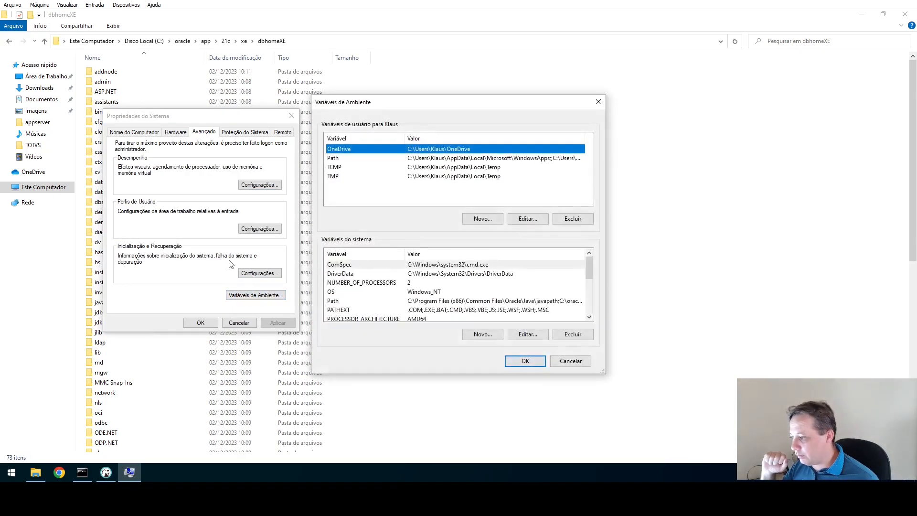
{"action": "scroll", "coordinate": [371, 267], "scroll_direction": "down", "scroll_amount": 1}
{"action": "scroll", "coordinate": [368, 280], "scroll_direction": "up", "scroll_amount": 1}
{"action": "left_click", "coordinate": [369, 277]}
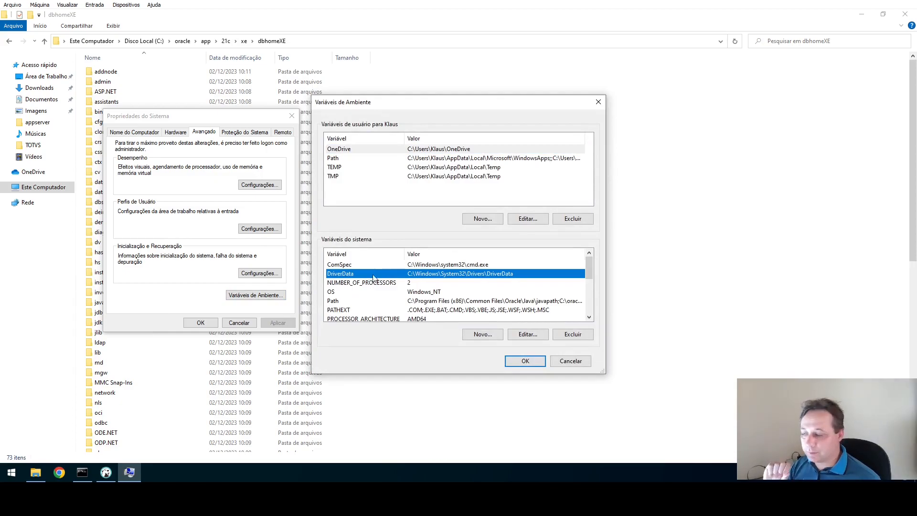
{"action": "scroll", "coordinate": [387, 297], "scroll_direction": "down", "scroll_amount": 2}
{"action": "scroll", "coordinate": [388, 299], "scroll_direction": "up", "scroll_amount": 2}
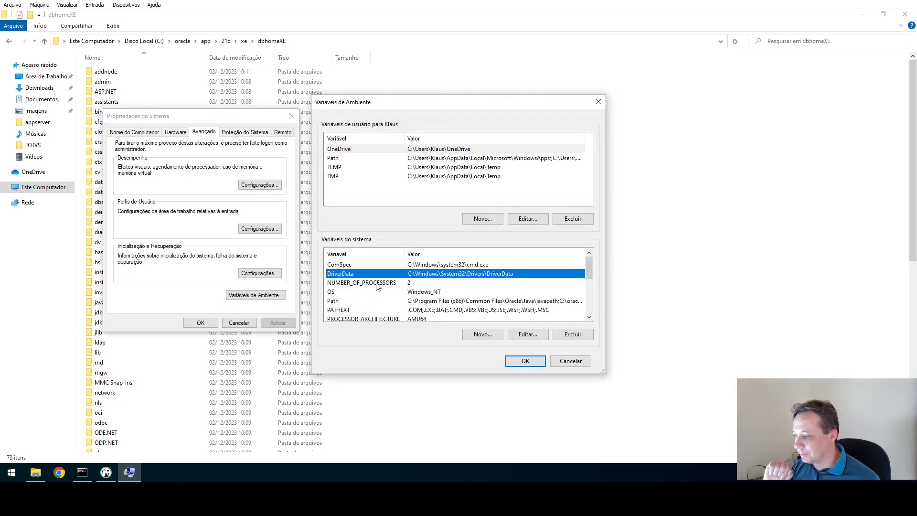
Add system variable ORACLE_HOME with value C:\oracle\app\21c\xe\dbhomeXE.
{"action": "left_click", "coordinate": [486, 335]}
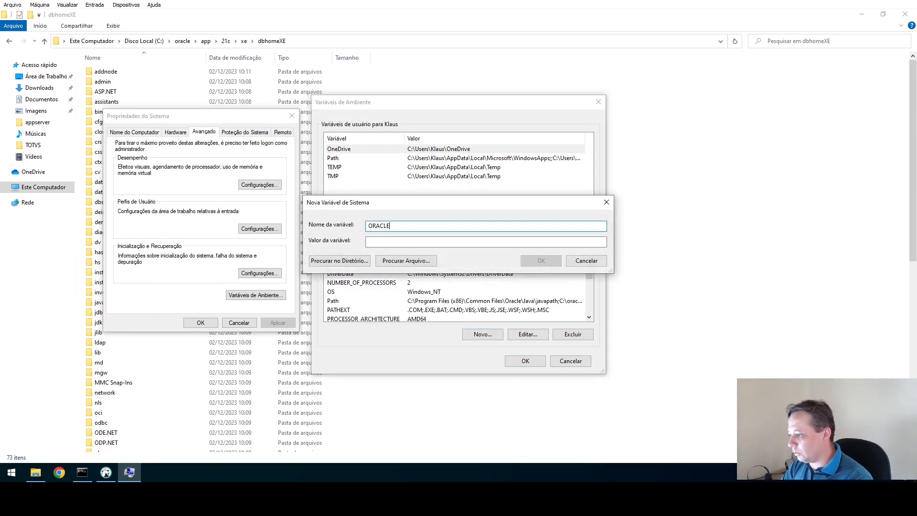
{"action": "type", "text": "ORACLE_HOME"}
{"action": "key", "text": "Tab"}
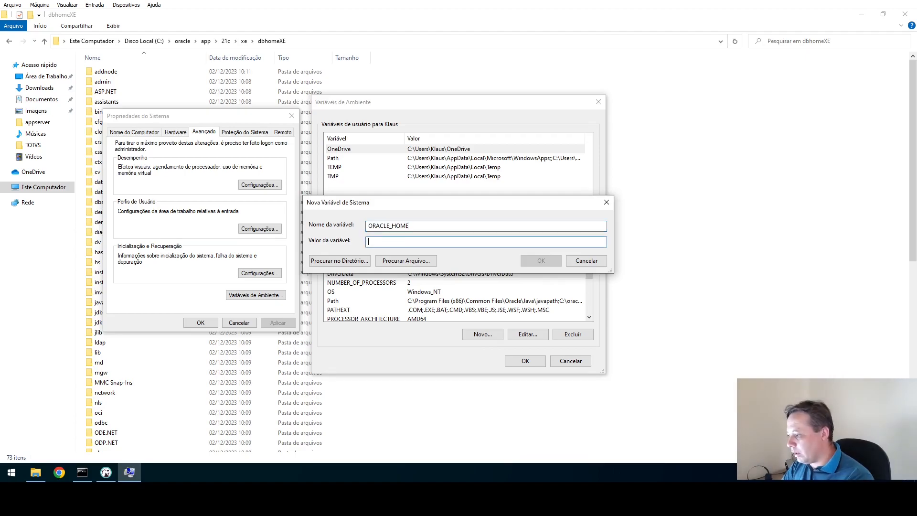
{"action": "key", "text": "ctrl+v"}
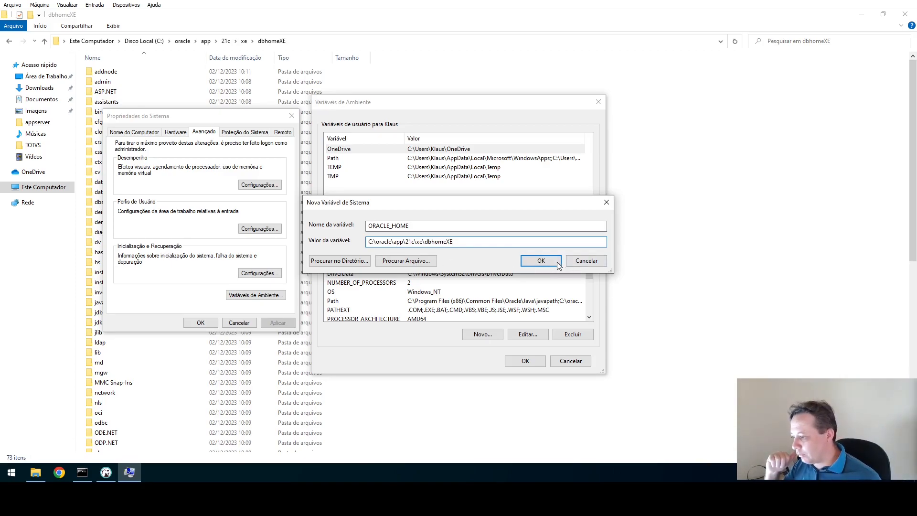
{"action": "left_click", "coordinate": [544, 260]}
{"action": "left_click", "coordinate": [350, 292]}
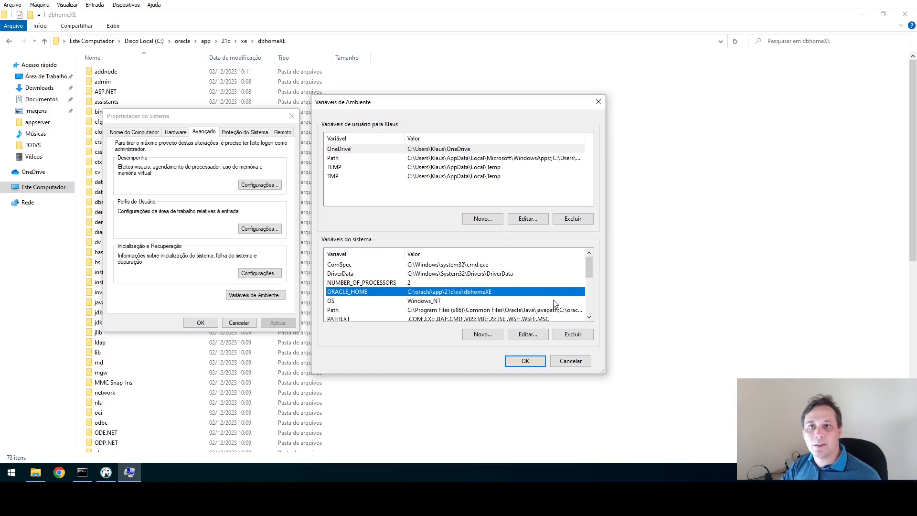
{"action": "left_click", "coordinate": [769, 262]}
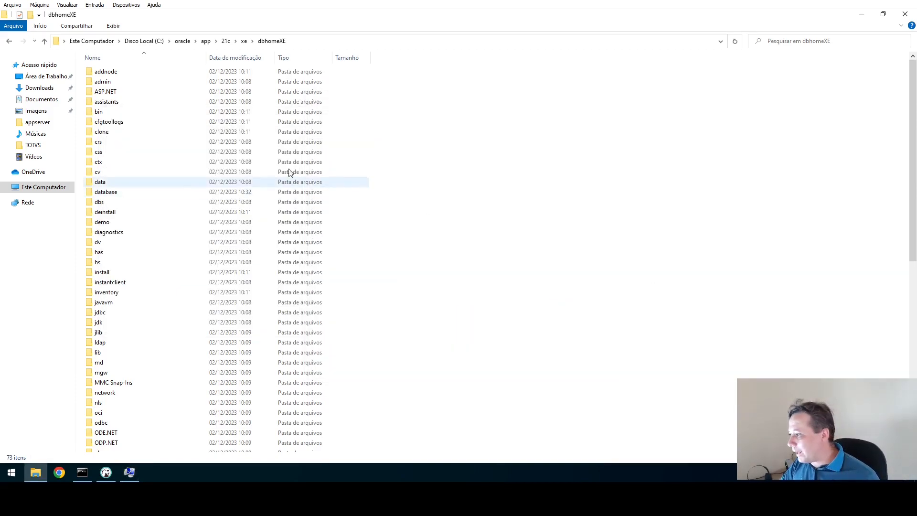
Go back to the xe folder and open homes\OraDB21Home1\network.
{"action": "left_click", "coordinate": [244, 41]}
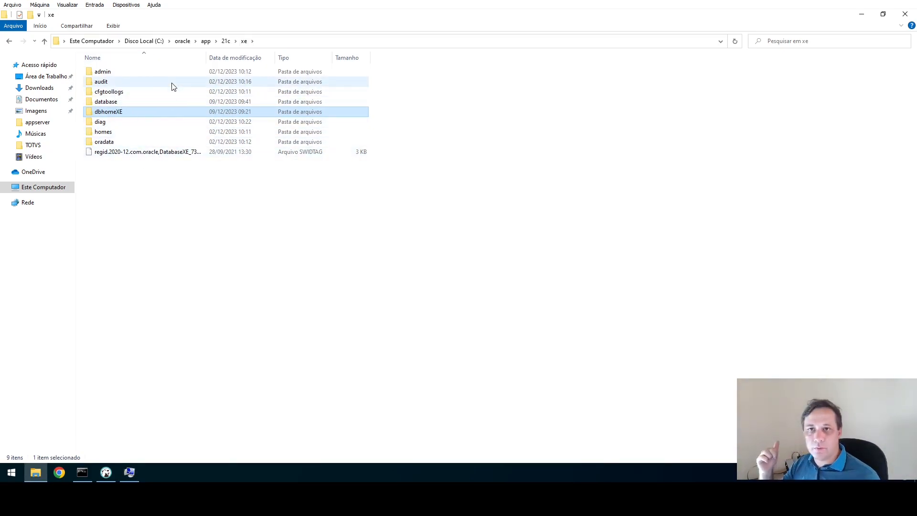
{"action": "double_click", "coordinate": [108, 135]}
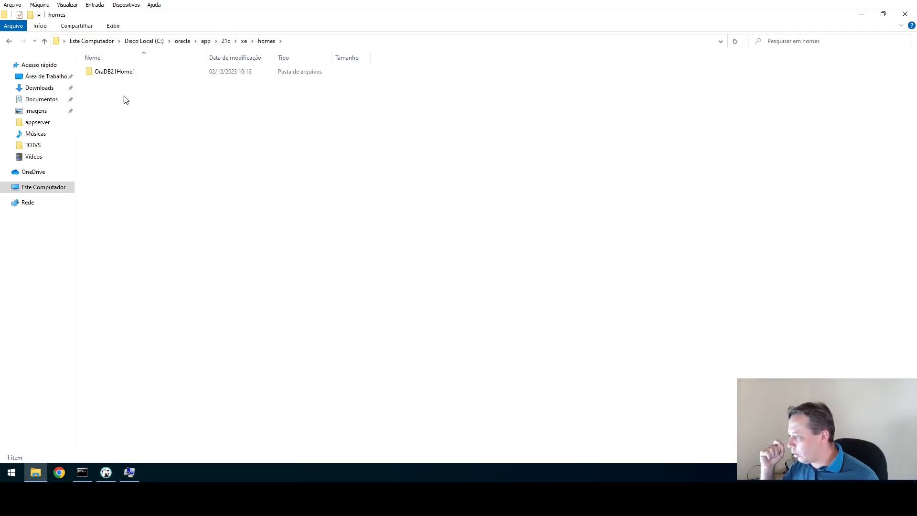
{"action": "left_click", "coordinate": [104, 76]}
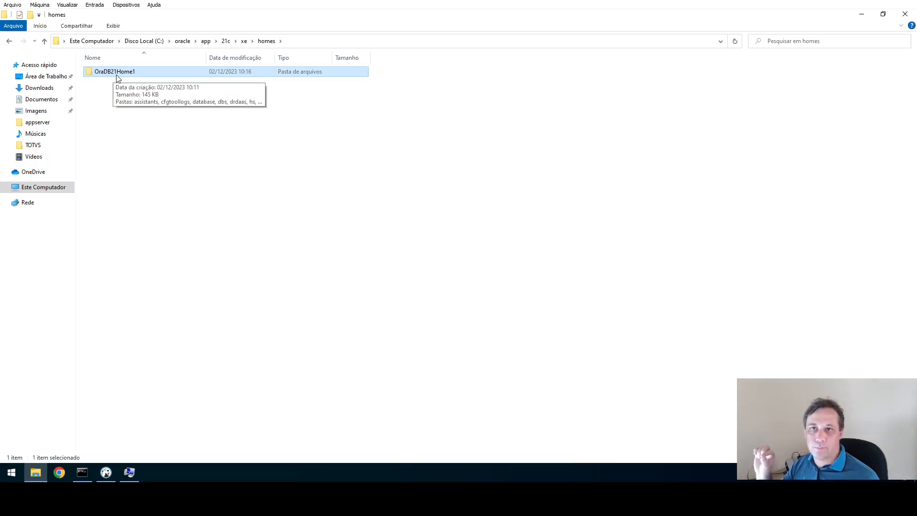
{"action": "double_click", "coordinate": [117, 76]}
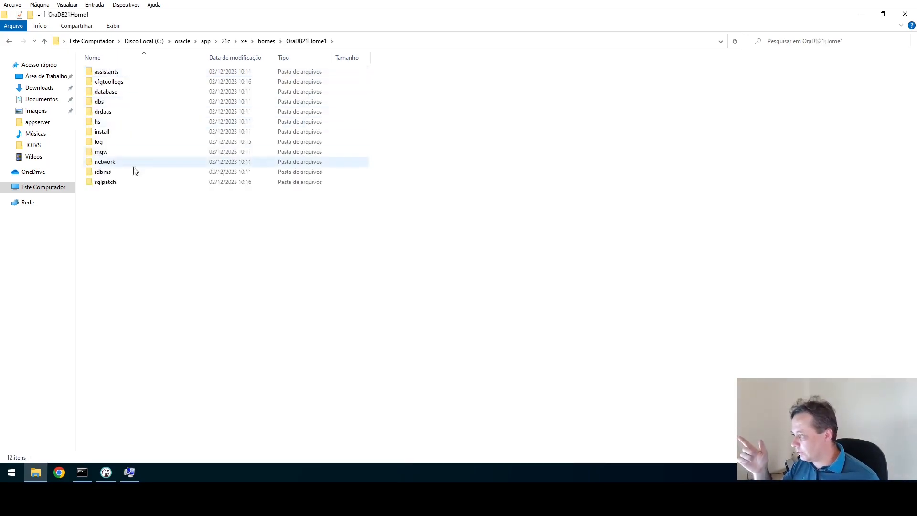
{"action": "left_click", "coordinate": [108, 164]}
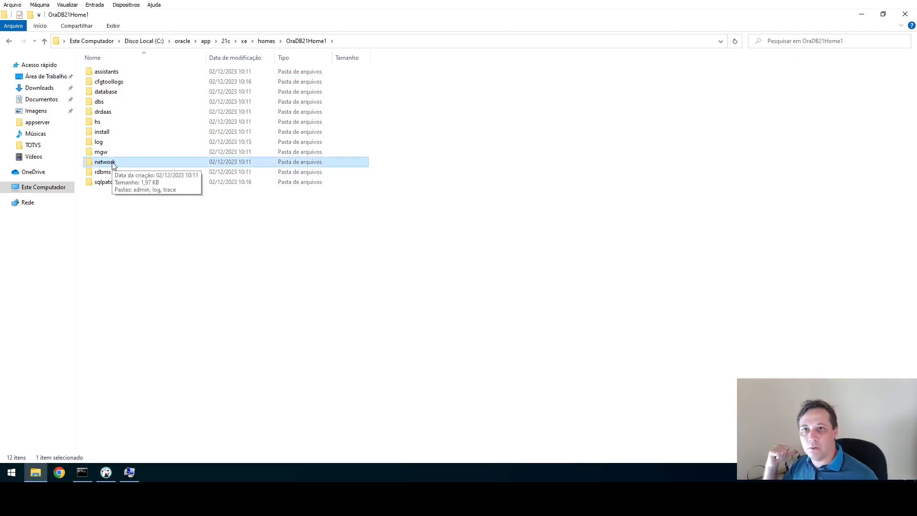
{"action": "double_click", "coordinate": [113, 165]}
Open the admin folder, check tnsnames.ora, and copy the folder's full path.
{"action": "left_click", "coordinate": [116, 74]}
{"action": "double_click", "coordinate": [115, 73]}
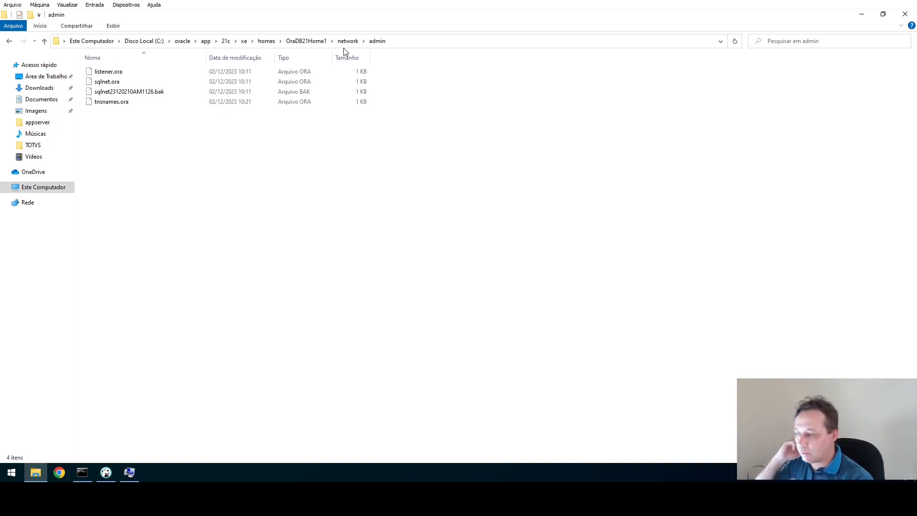
{"action": "left_click", "coordinate": [120, 103]}
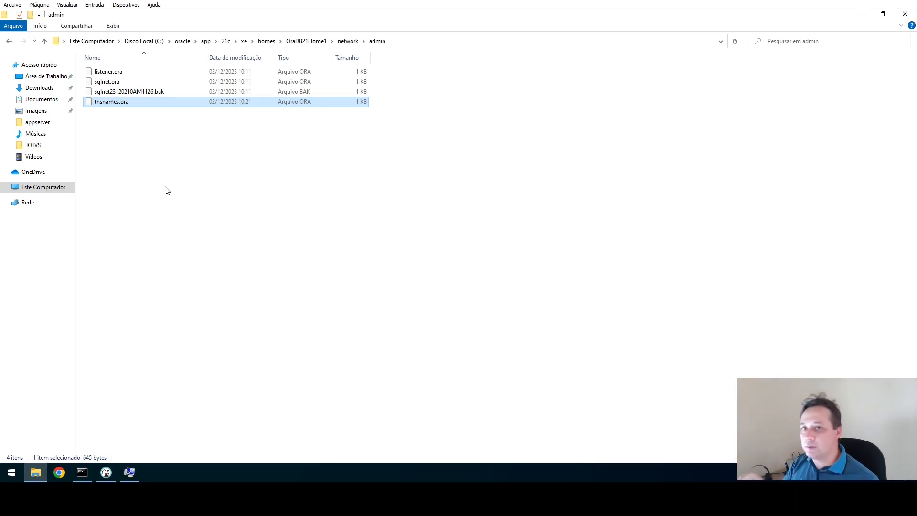
{"action": "left_click", "coordinate": [439, 42]}
{"action": "key", "text": "ctrl+c"}
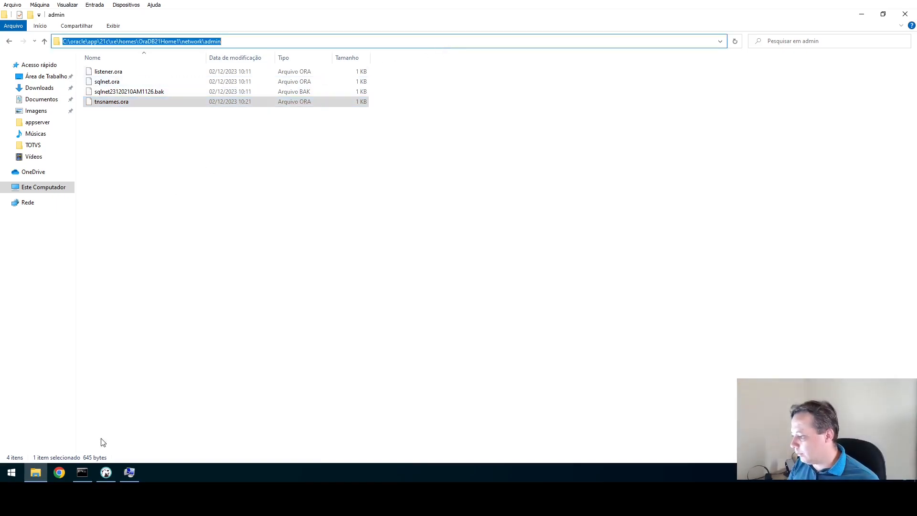
{"action": "left_click", "coordinate": [129, 472]}
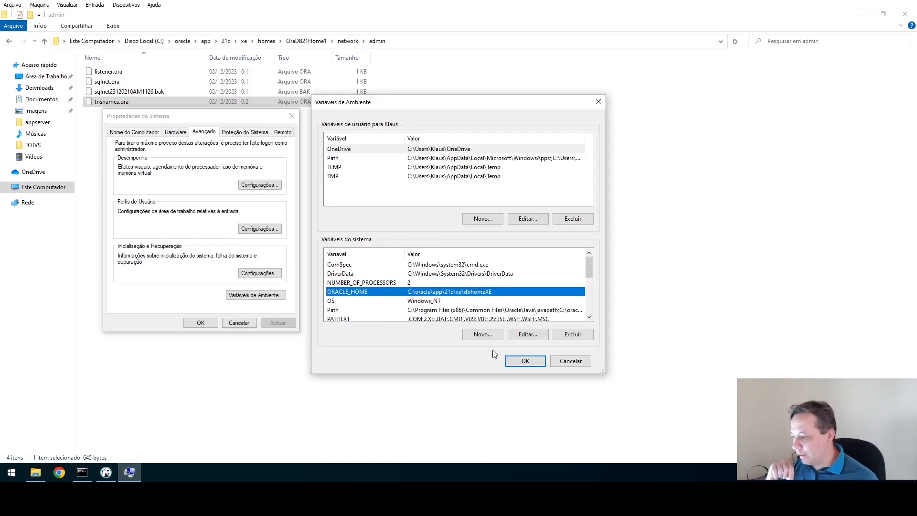
Add system variable TNS_ADMIN with the pasted network\admin folder path as its value.
{"action": "left_click", "coordinate": [485, 337]}
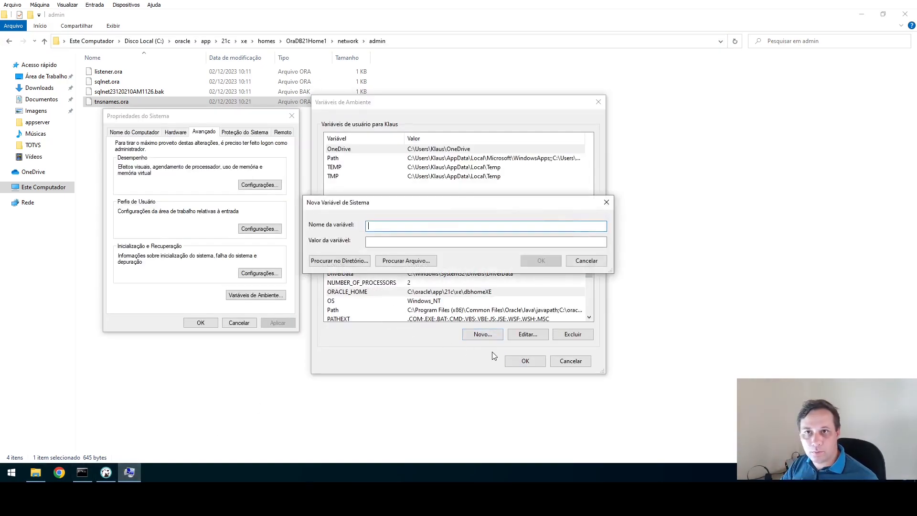
{"action": "type", "text": "TNS"}
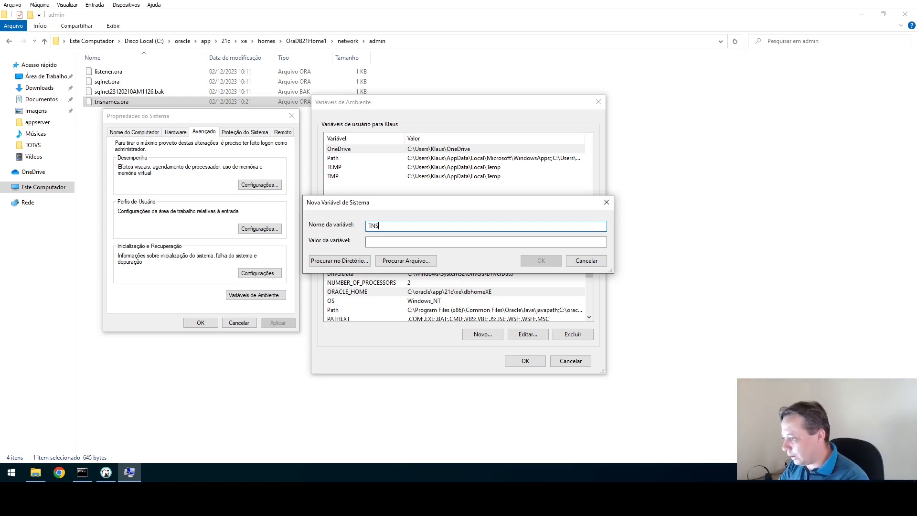
{"action": "type", "text": "_ADMIN"}
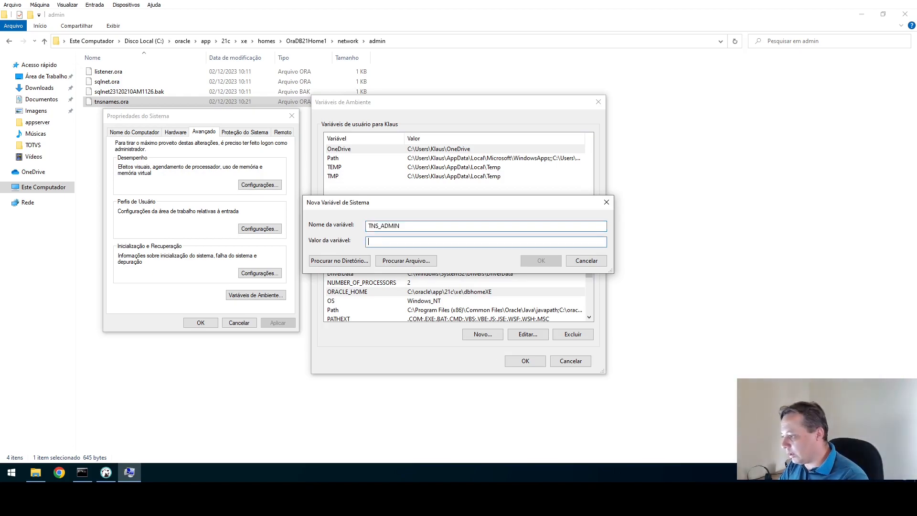
{"action": "key", "text": "Tab"}
{"action": "key", "text": "ctrl+v"}
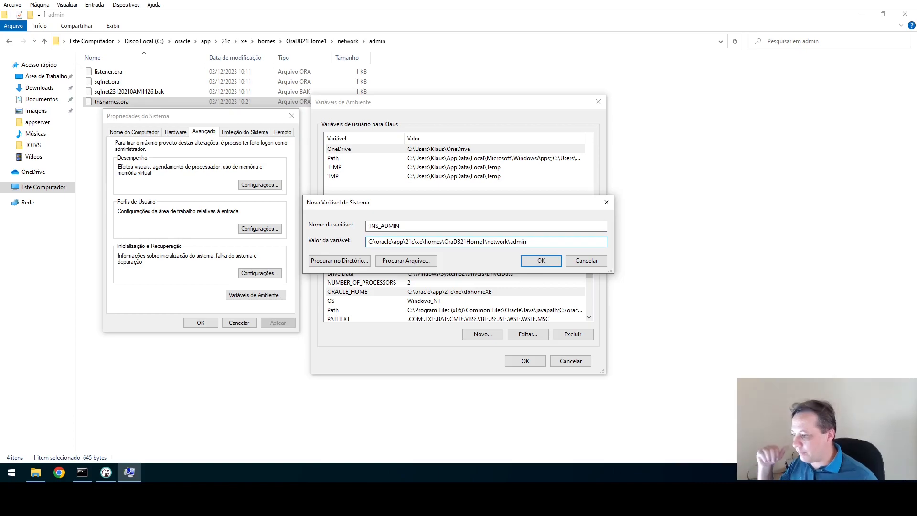
{"action": "left_click", "coordinate": [550, 260]}
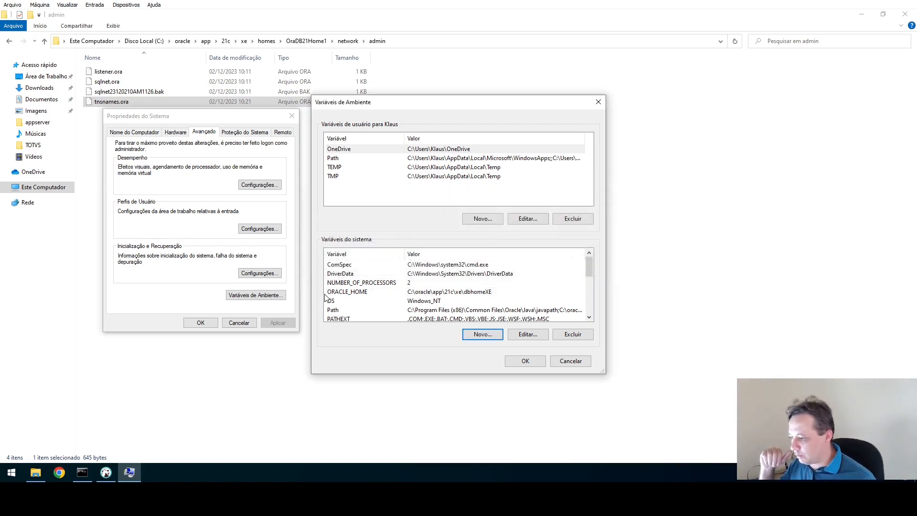
Verify ORACLE_HOME and TNS_ADMIN in the list, then save and close System Properties.
{"action": "scroll", "coordinate": [445, 287], "scroll_direction": "down", "scroll_amount": 1}
{"action": "scroll", "coordinate": [442, 294], "scroll_direction": "up", "scroll_amount": 1}
{"action": "left_click", "coordinate": [370, 293]}
{"action": "scroll", "coordinate": [371, 297], "scroll_direction": "down", "scroll_amount": 4}
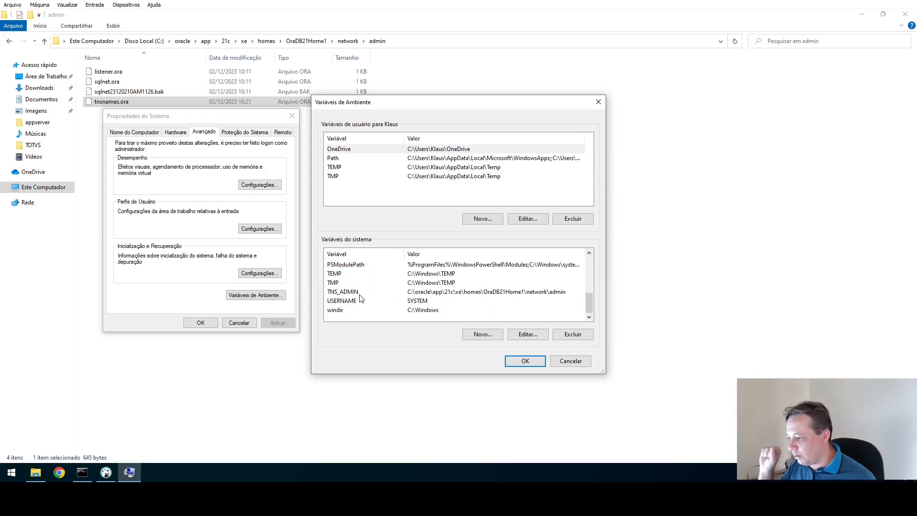
{"action": "left_click", "coordinate": [359, 293]}
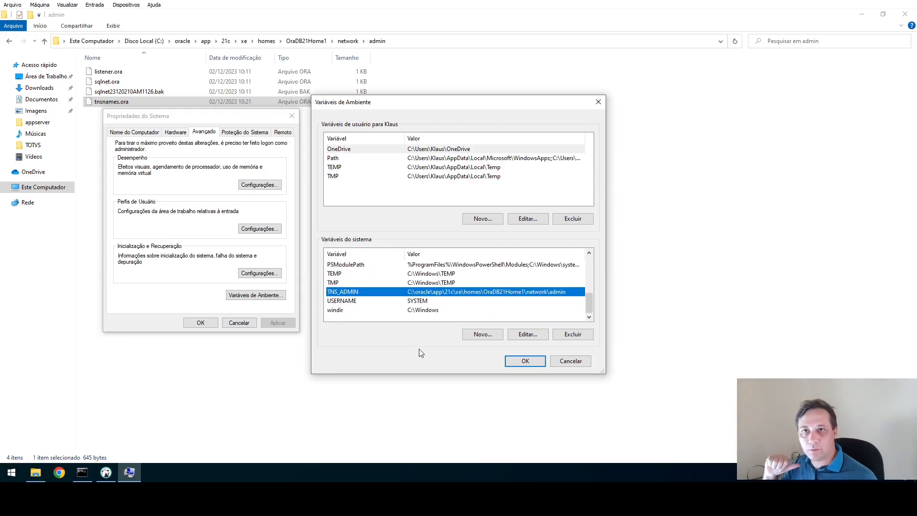
{"action": "left_click", "coordinate": [523, 360]}
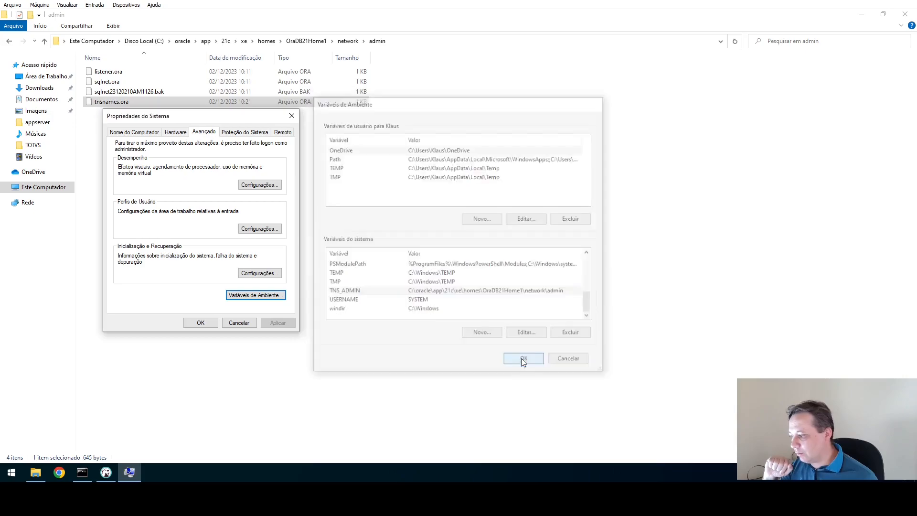
{"action": "left_click", "coordinate": [201, 322]}
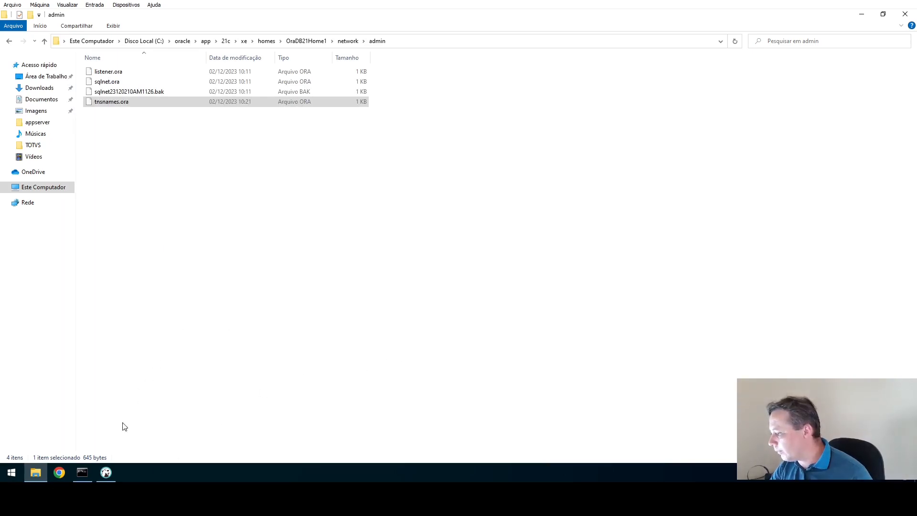
Switch back to DBeaver from the taskbar, showing the localhost:1521 connection.
{"action": "left_click", "coordinate": [106, 472]}
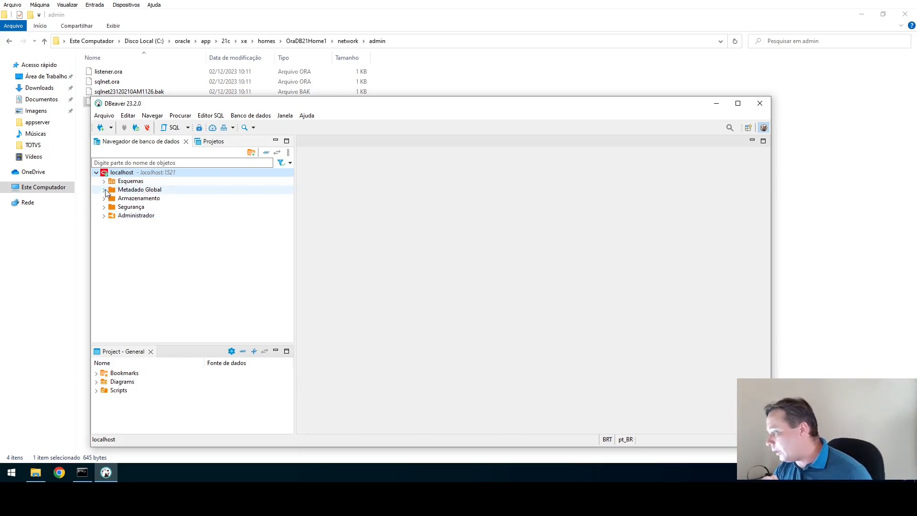
Expand the Esquemas folder under localhost to list the database schemas.
{"action": "left_click", "coordinate": [143, 181]}
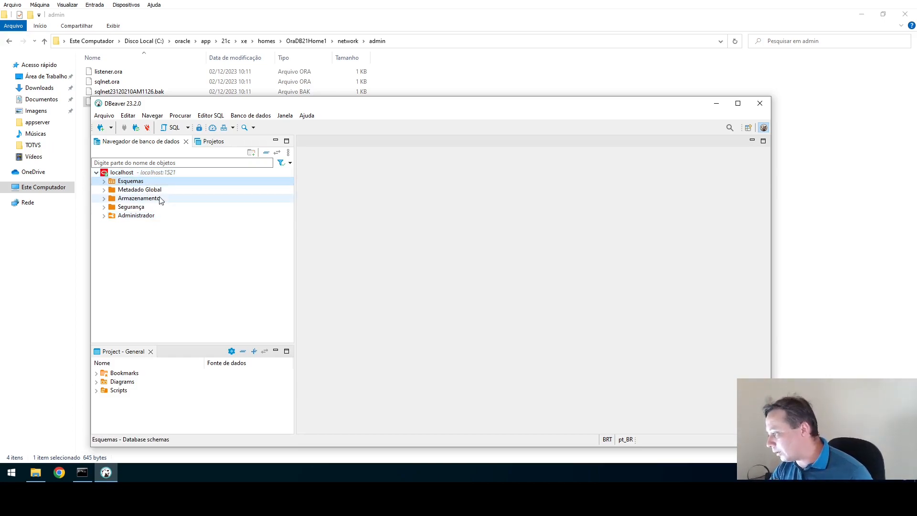
{"action": "right_click", "coordinate": [123, 186]}
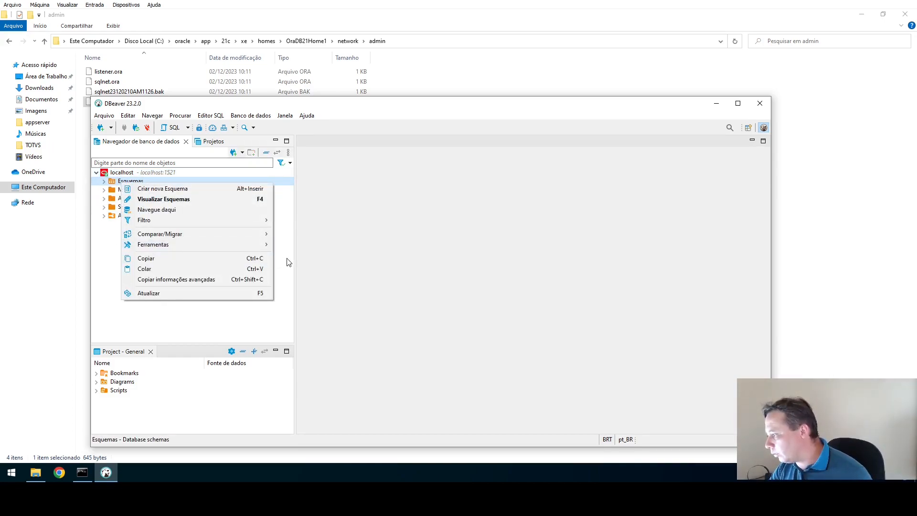
{"action": "left_click", "coordinate": [225, 216]}
{"action": "double_click", "coordinate": [142, 182]}
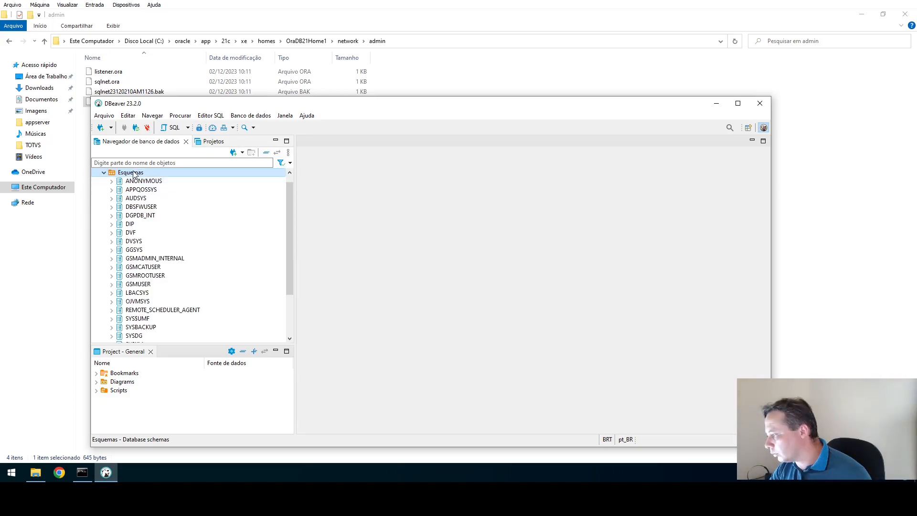
{"action": "right_click", "coordinate": [133, 172]}
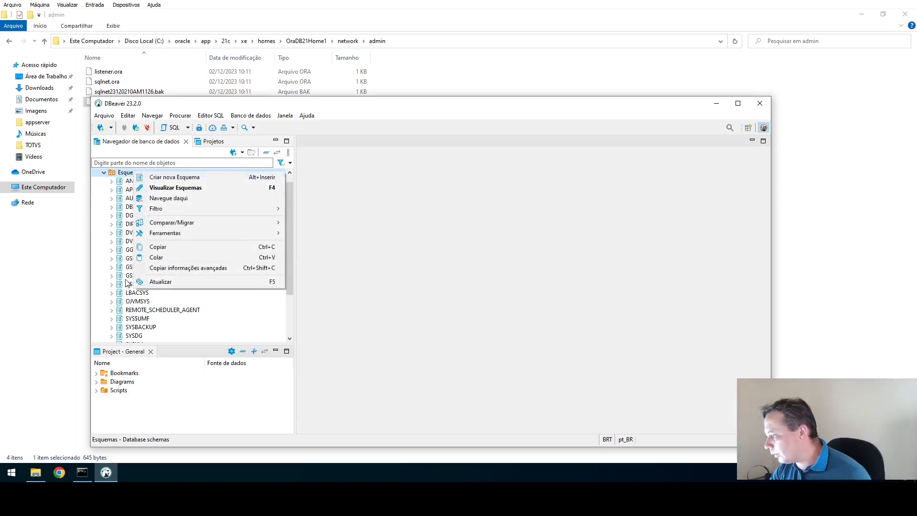
{"action": "left_click", "coordinate": [126, 260]}
{"action": "scroll", "coordinate": [143, 240], "scroll_direction": "up", "scroll_amount": 1}
Create a new SQL script on localhost via Editor SQL > Novo script SQL and maximize DBeaver.
{"action": "right_click", "coordinate": [142, 173]}
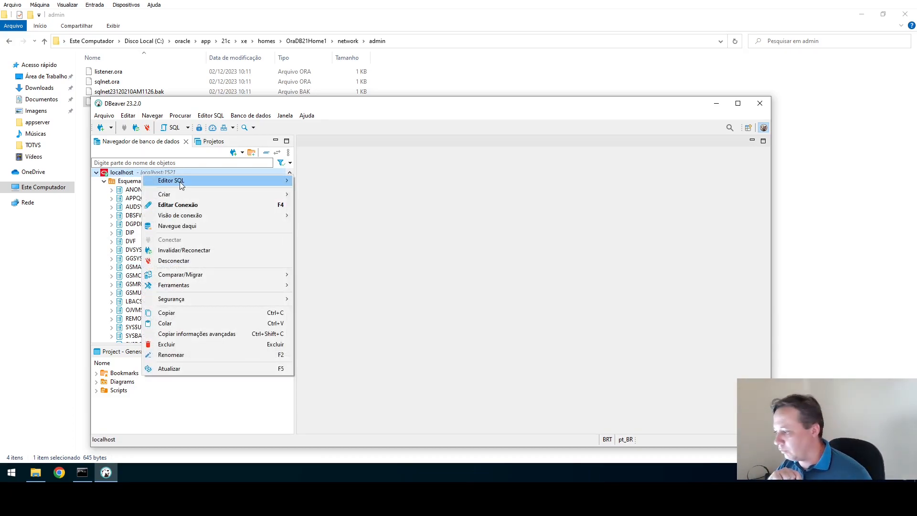
{"action": "mouse_move", "coordinate": [183, 181]}
{"action": "left_click", "coordinate": [344, 203]}
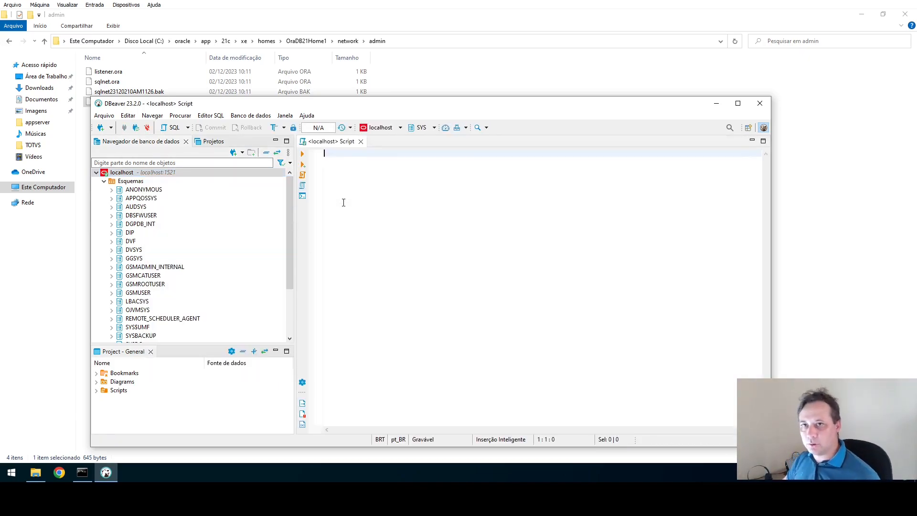
{"action": "left_click", "coordinate": [738, 104]}
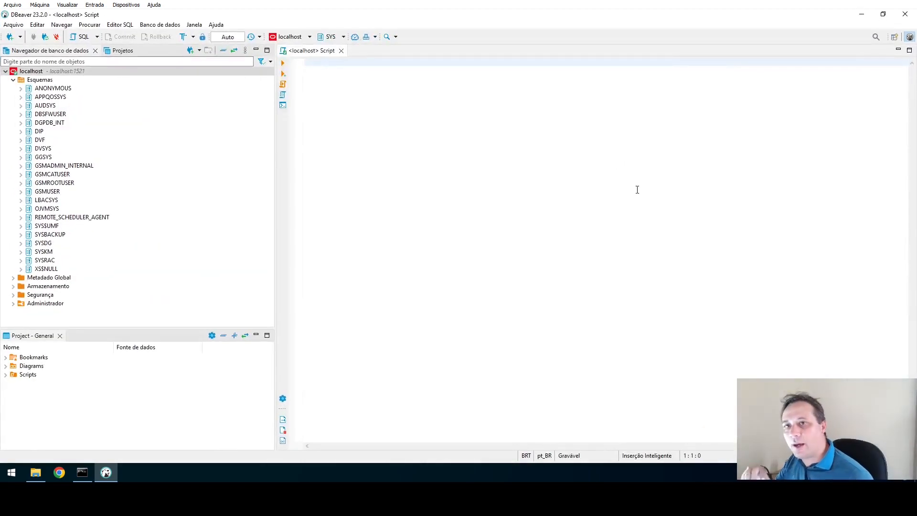
Type CREATE TABLESPACE P12_1 LOGGING DATAFILE 'P12_1.DBF' SIZE 100M AUTOEXTEND ON NEXT 100M EXTENT MANAGEMENT LOCAL.
{"action": "left_click_drag", "start_coordinate": [276, 187], "coordinate": [176, 204]}
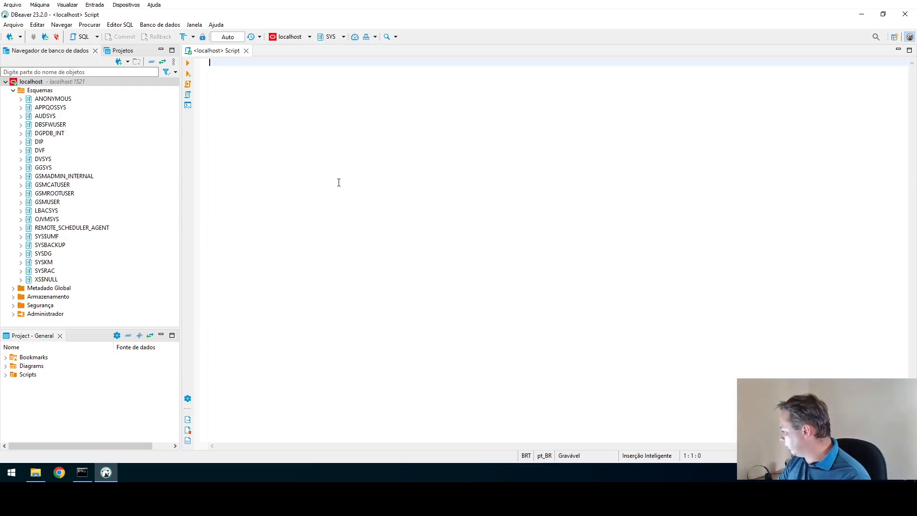
{"action": "type", "text": "CREATE "}
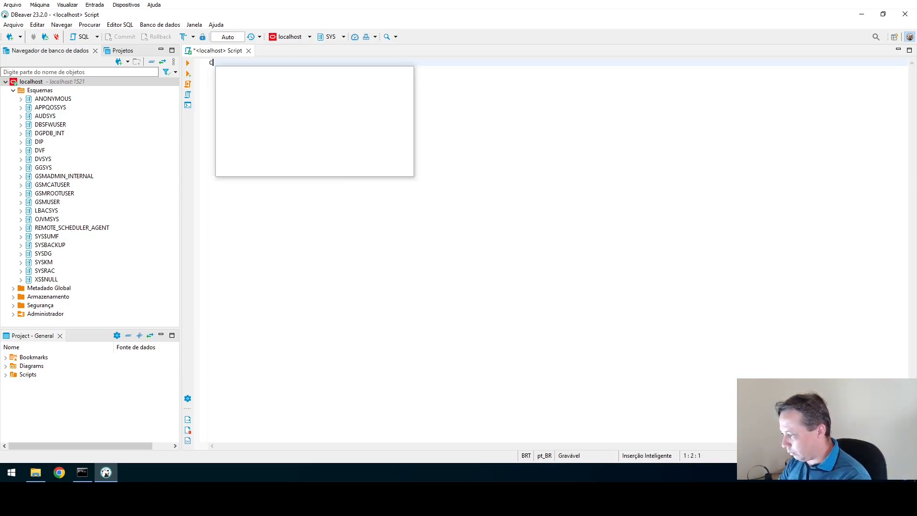
{"action": "type", "text": "TAB"}
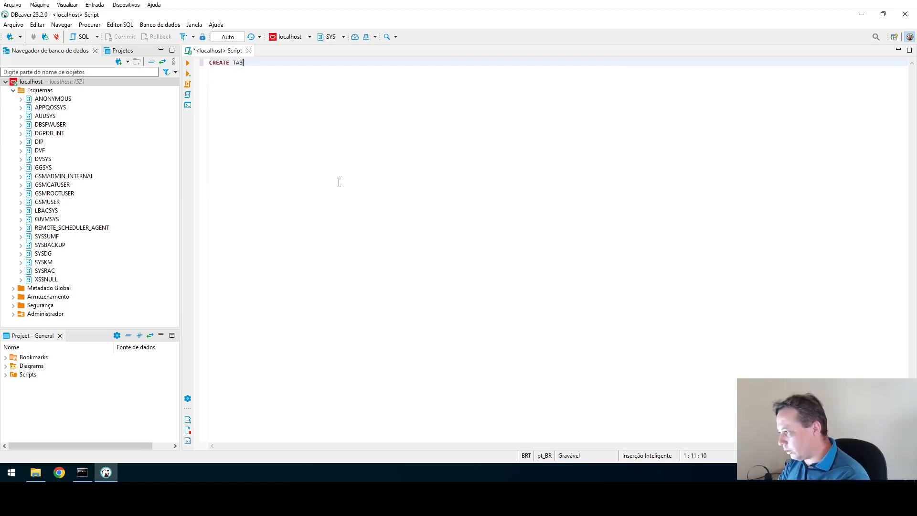
{"action": "type", "text": "LE SPACE"}
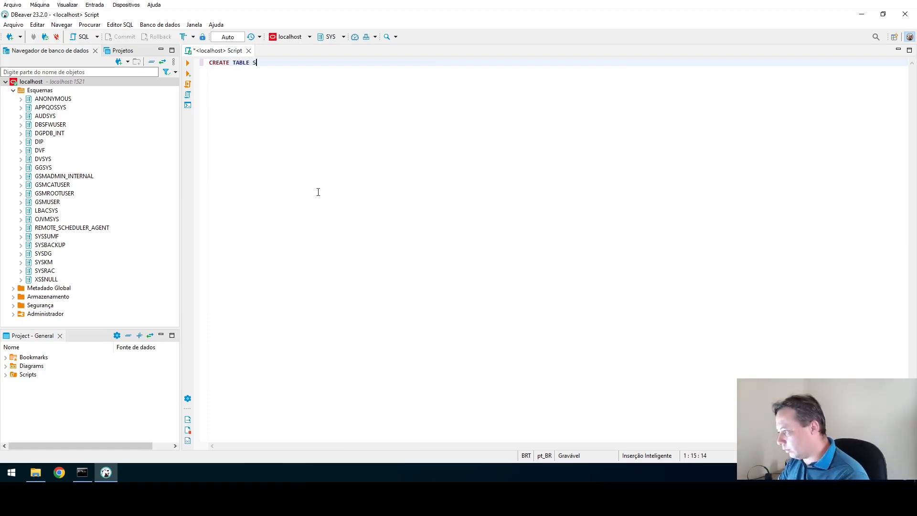
{"action": "key", "text": "BackSpace"}
{"action": "key", "text": "BackSpace"}
{"action": "key", "text": "BackSpace"}
{"action": "key", "text": "BackSpace"}
{"action": "key", "text": "BackSpace"}
{"action": "key", "text": "BackSpace"}
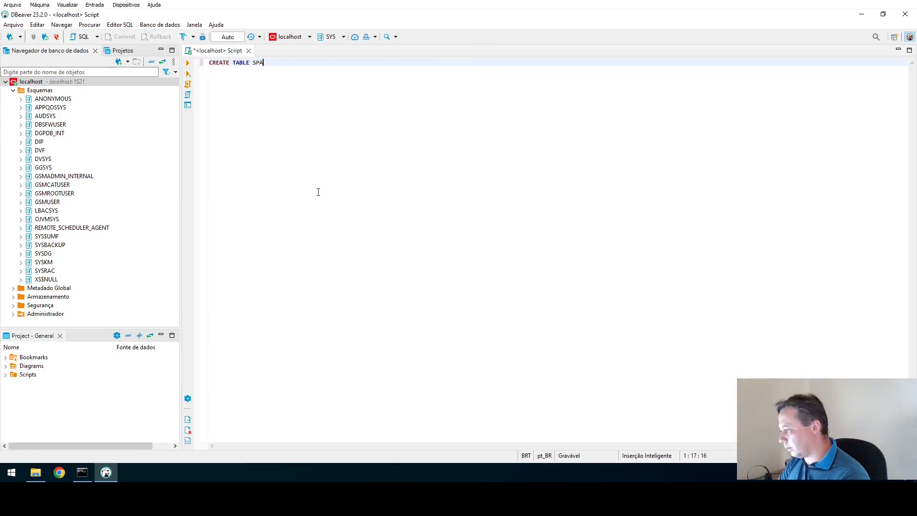
{"action": "type", "text": "SPACE "}
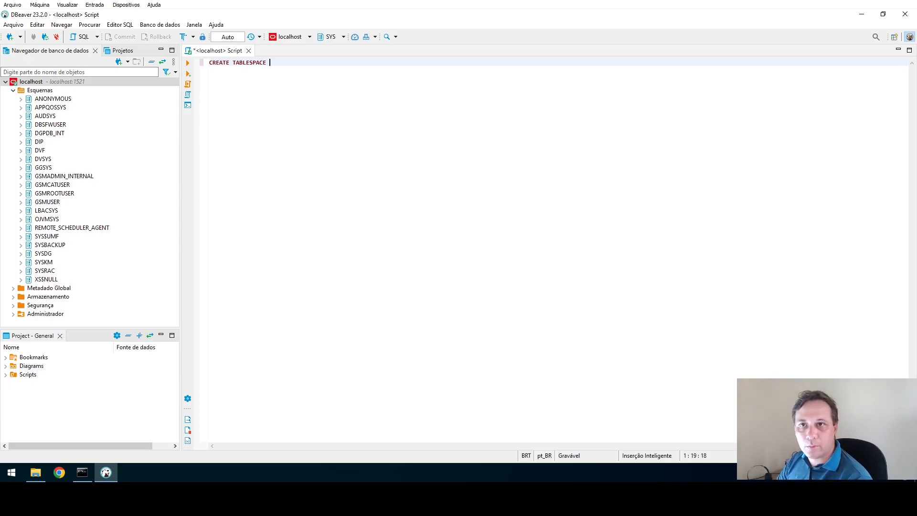
{"action": "type", "text": "P12"}
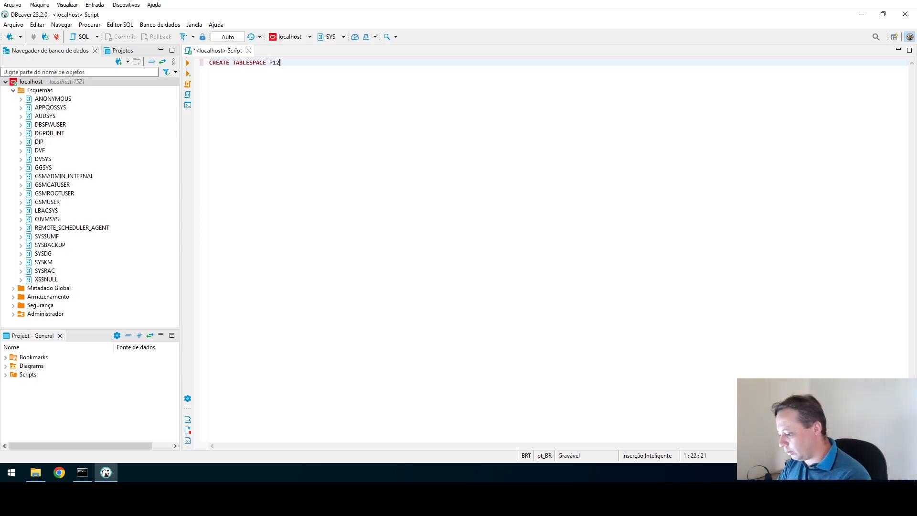
{"action": "type", "text": "_1"}
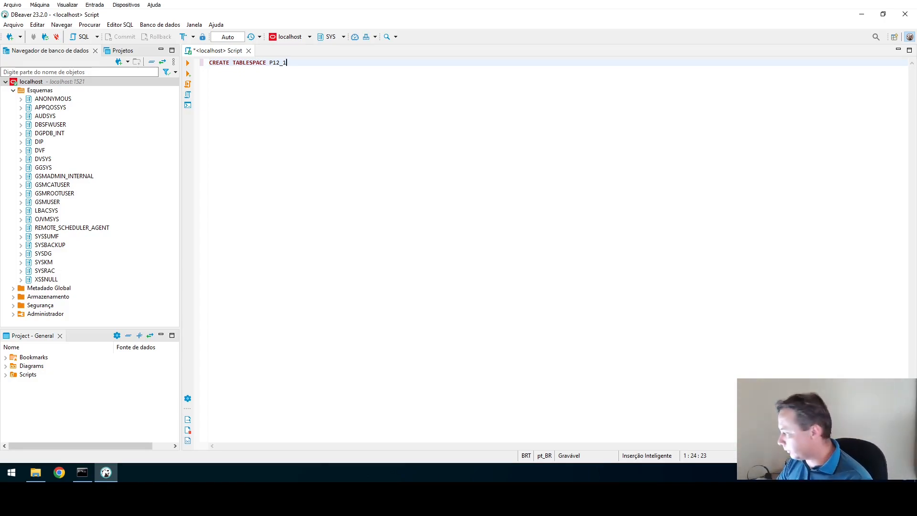
{"action": "type", "text": "LOGGING DATAFILE "}
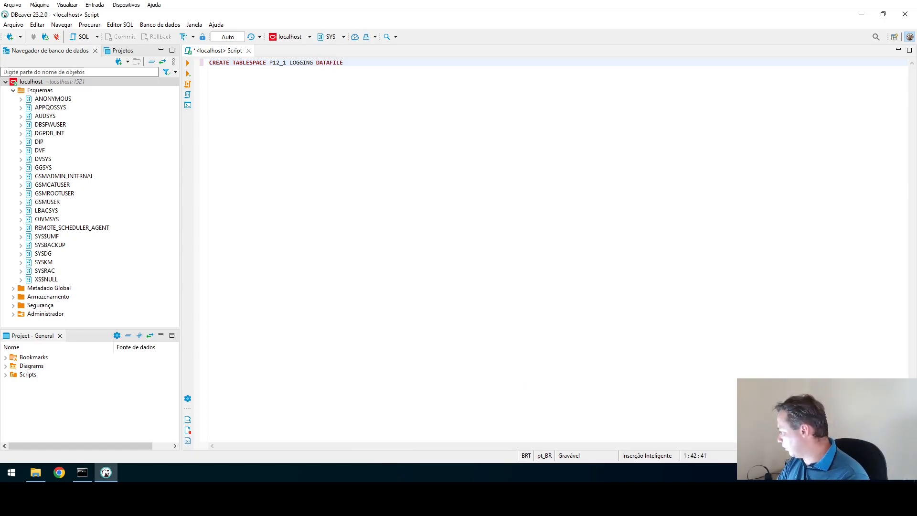
{"action": "type", "text": "'"}
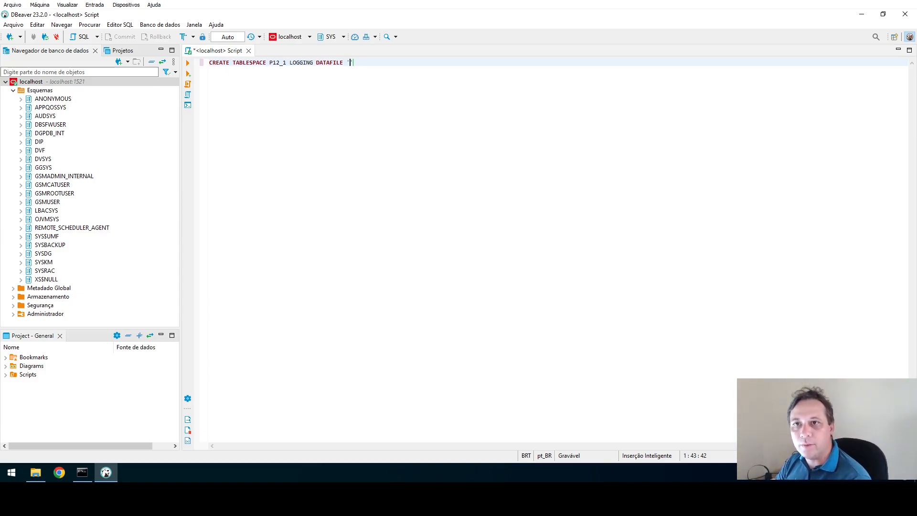
{"action": "type", "text": "P12_1.DBF"}
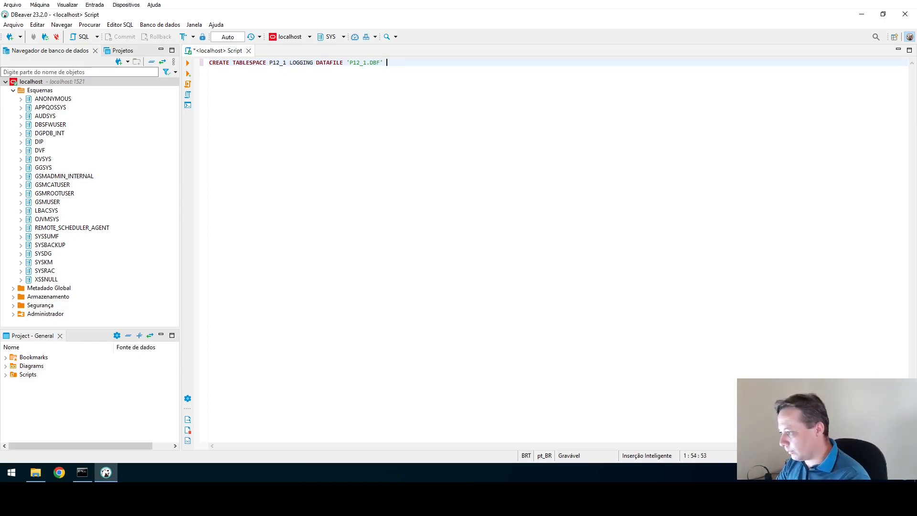
{"action": "type", "text": "SIZE "}
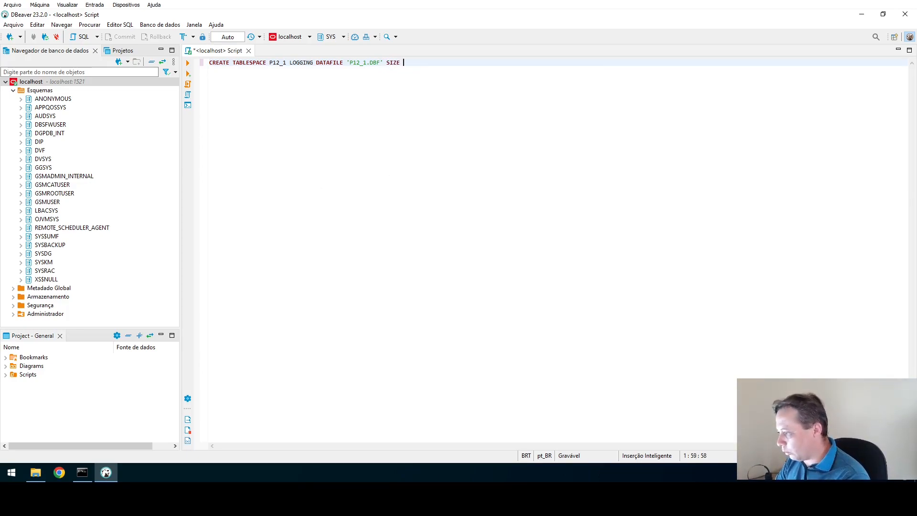
{"action": "type", "text": "100M "}
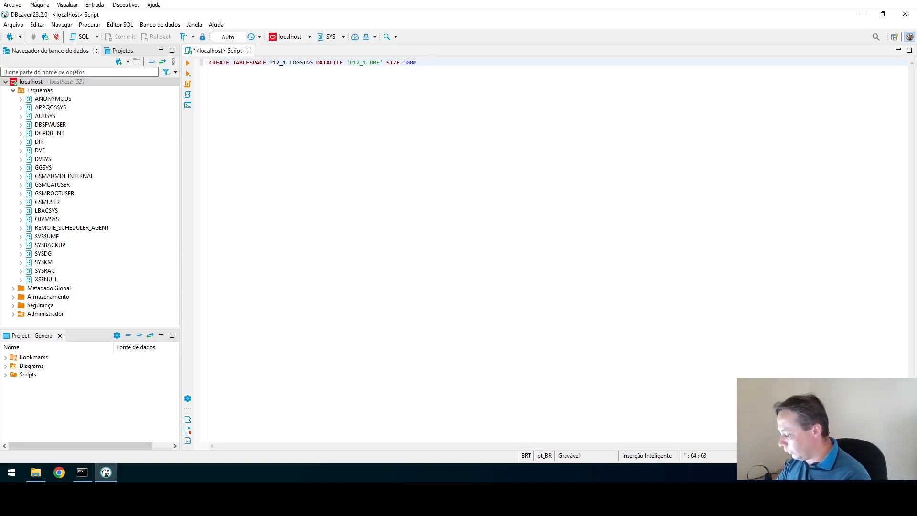
{"action": "type", "text": "AUTOEXTEND"}
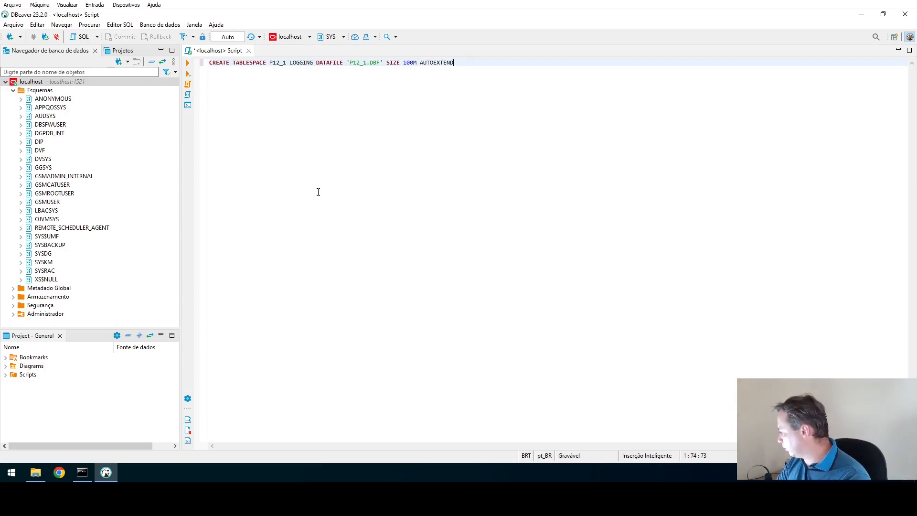
{"action": "type", "text": " ON NEXT "}
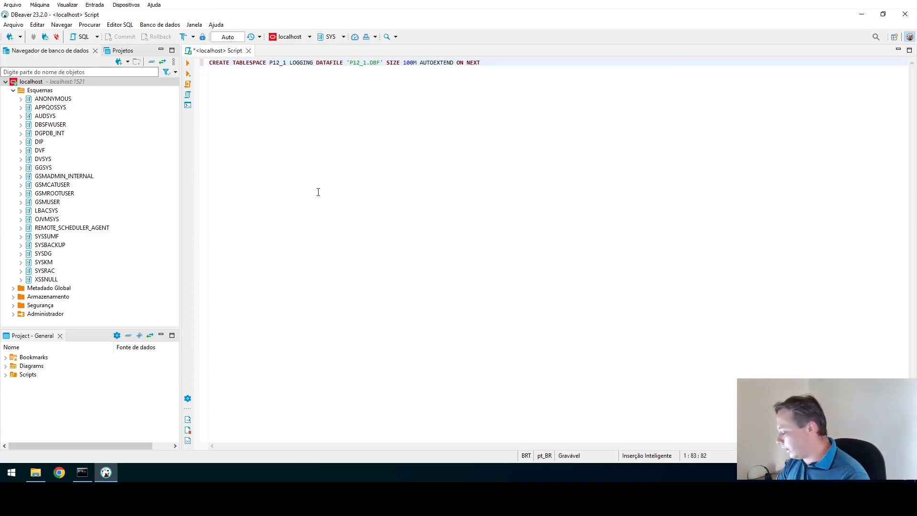
{"action": "type", "text": "100M"}
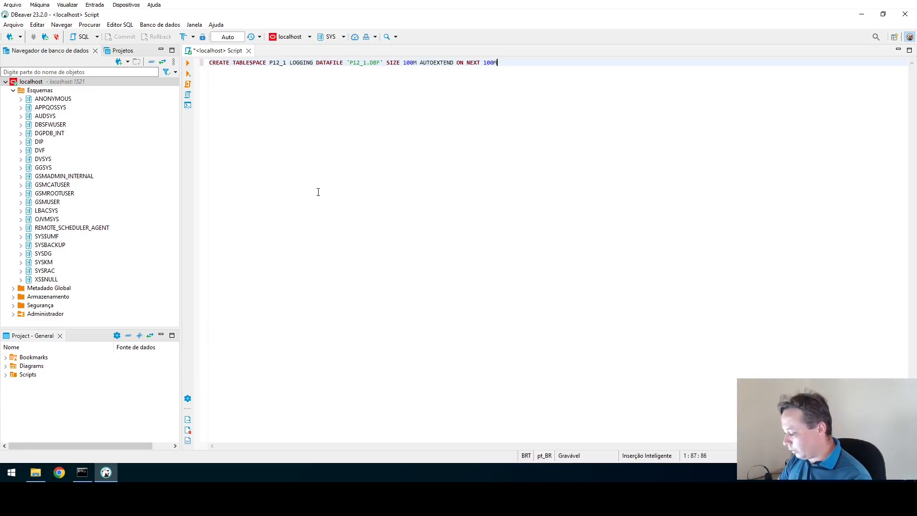
{"action": "type", "text": " EXTET"}
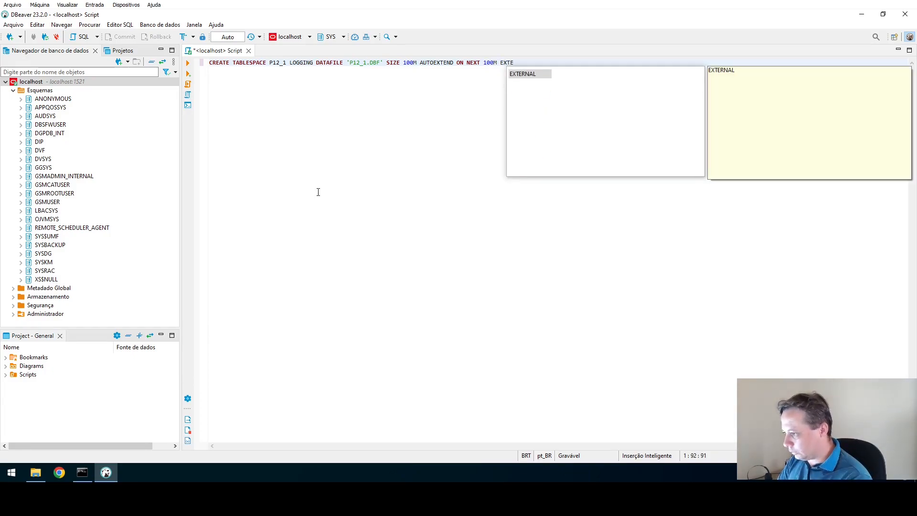
{"action": "key", "text": "BackSpace"}
{"action": "type", "text": "NT "}
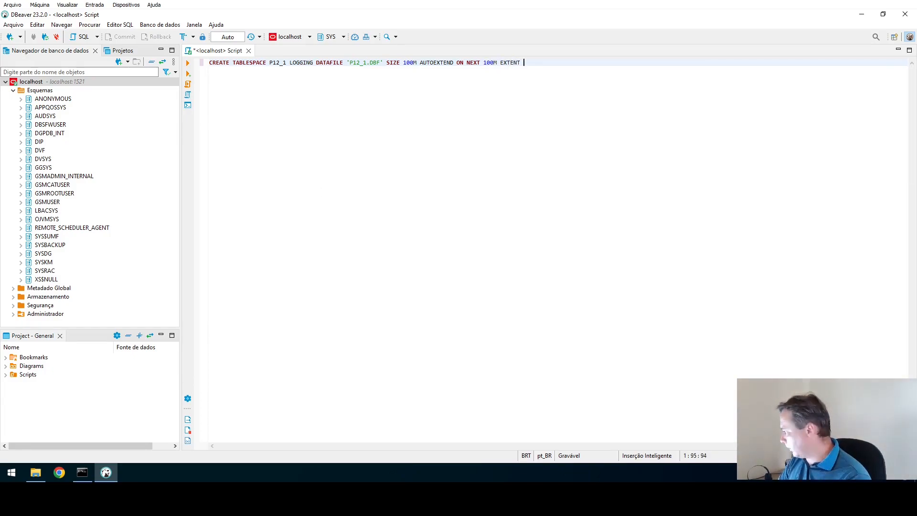
{"action": "type", "text": "MANAGEMENT"}
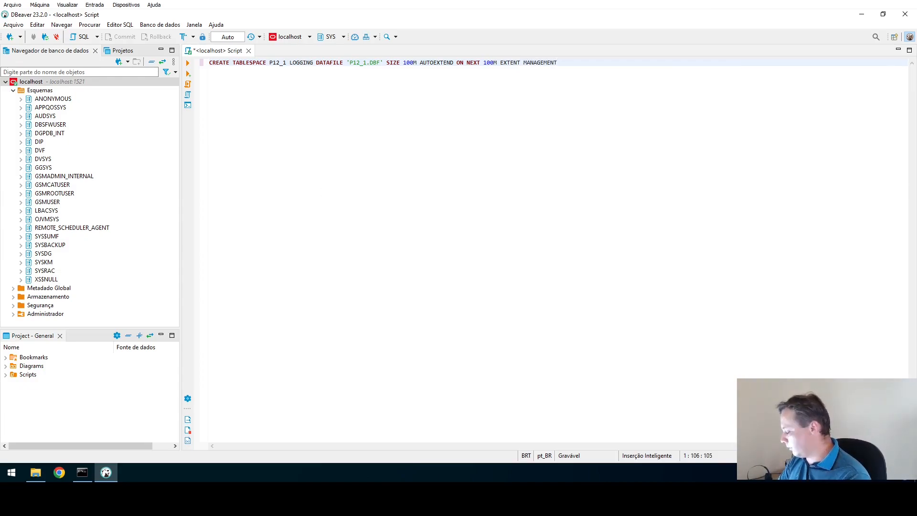
{"action": "type", "text": " LOCAL;"}
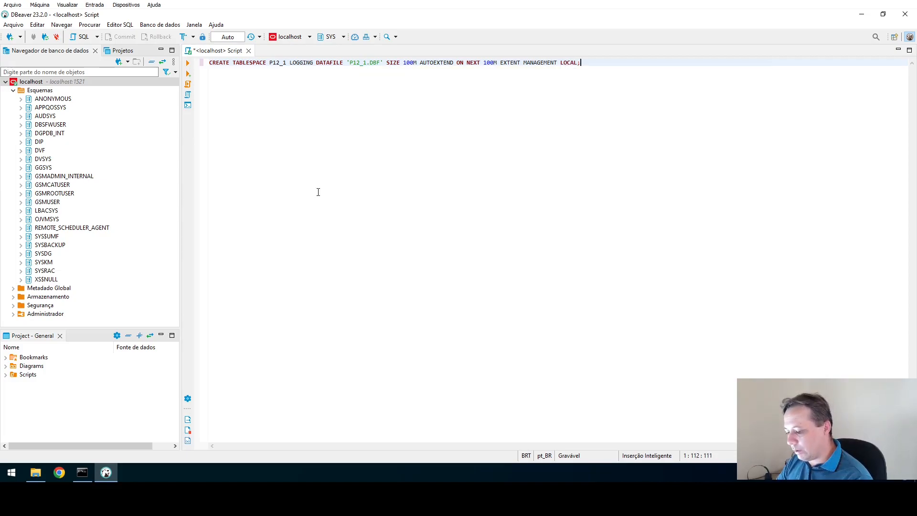
Run the CREATE TABLESPACE statement, then add and run ALTER SESSION SET "_ORACLE_SCRIPT" = TRUE.
{"action": "key", "text": "ctrl+Return"}
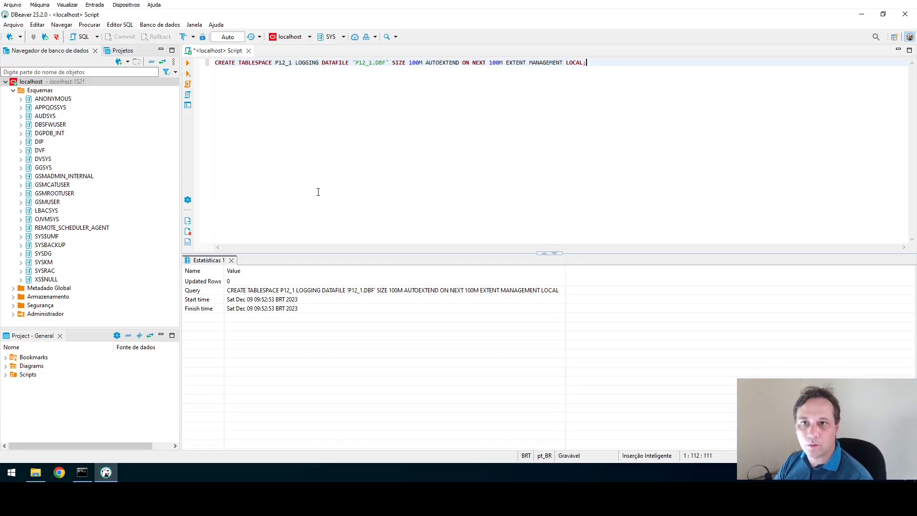
{"action": "key", "text": "Return"}
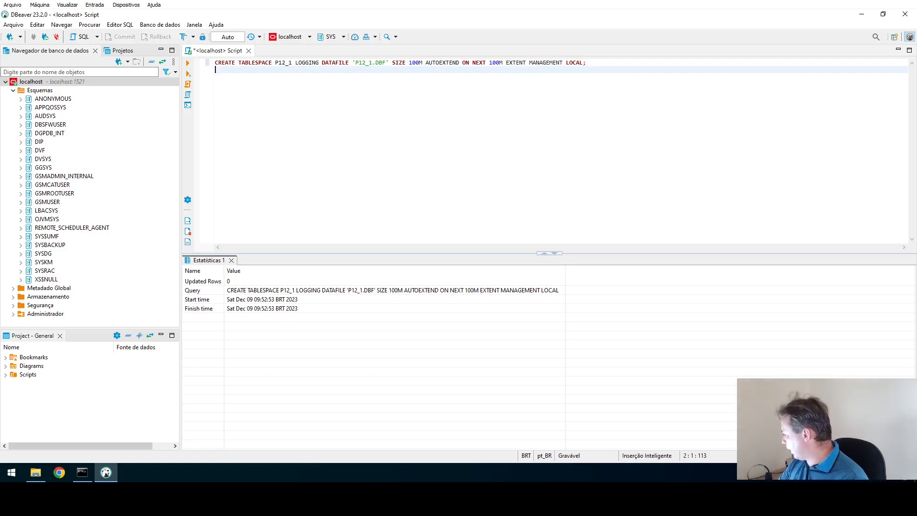
{"action": "type", "text": "ALTER SESSION"}
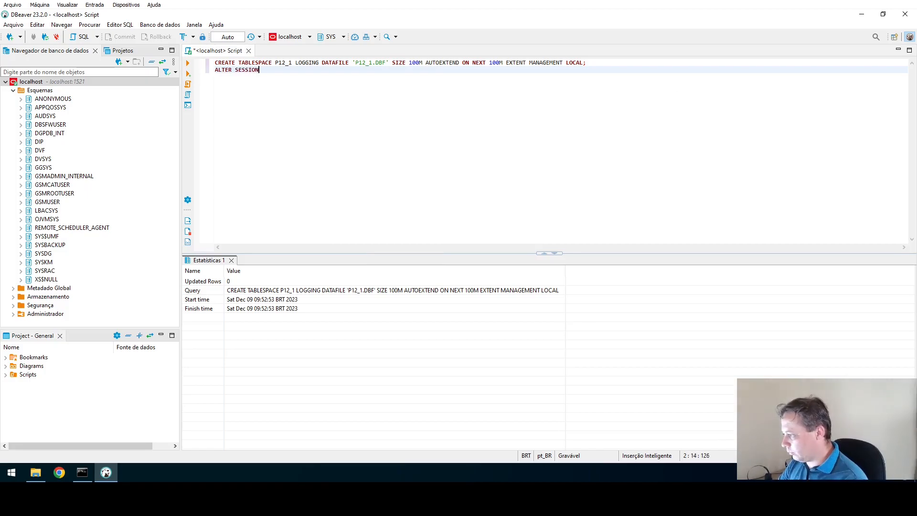
{"action": "type", "text": " SET "}
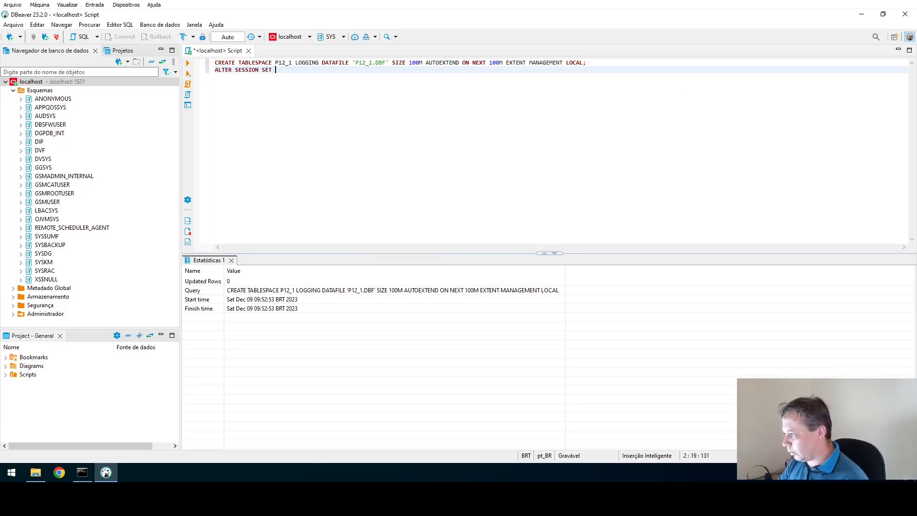
{"action": "type", "text": "\"_"}
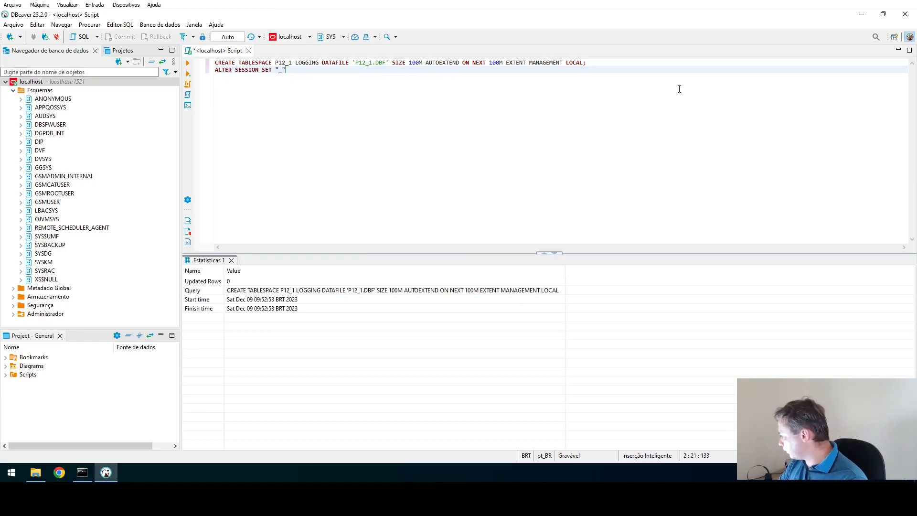
{"action": "type", "text": "ORACLE_S"}
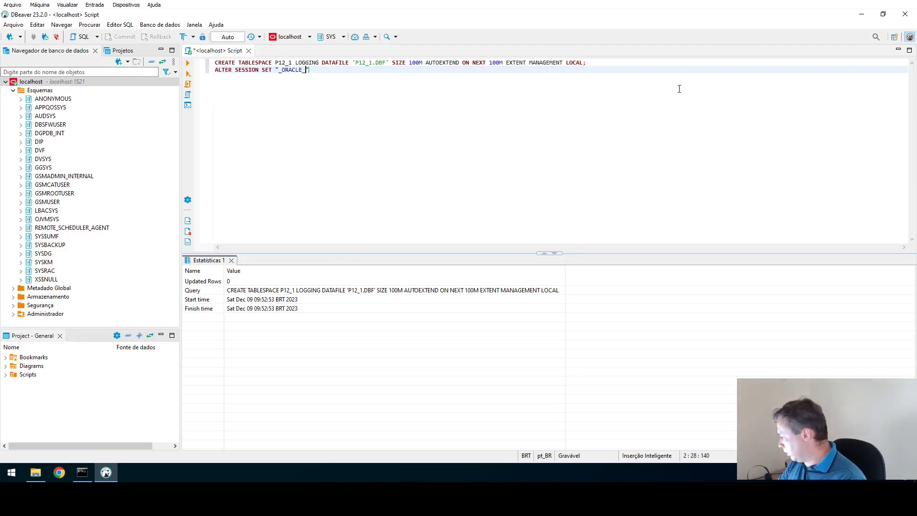
{"action": "type", "text": "CR"}
{"action": "type", "text": "IPT"}
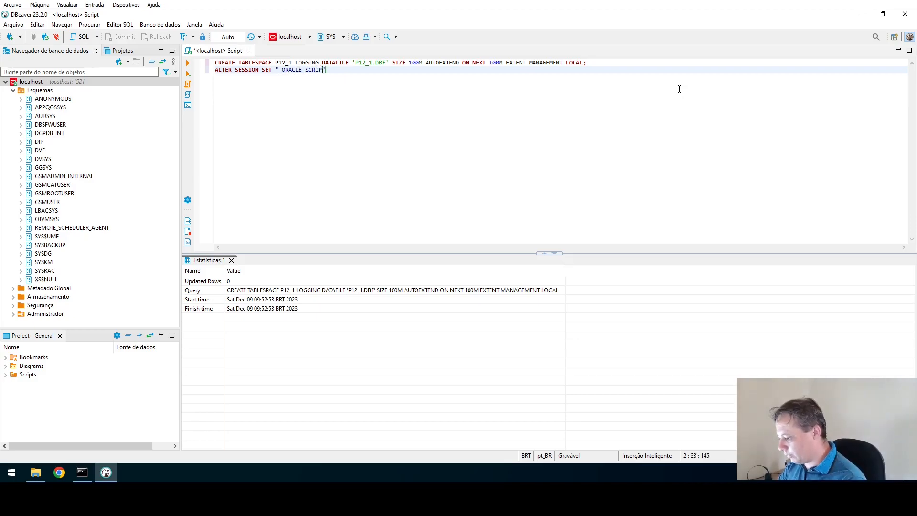
{"action": "type", "text": "\" = TRUE;"}
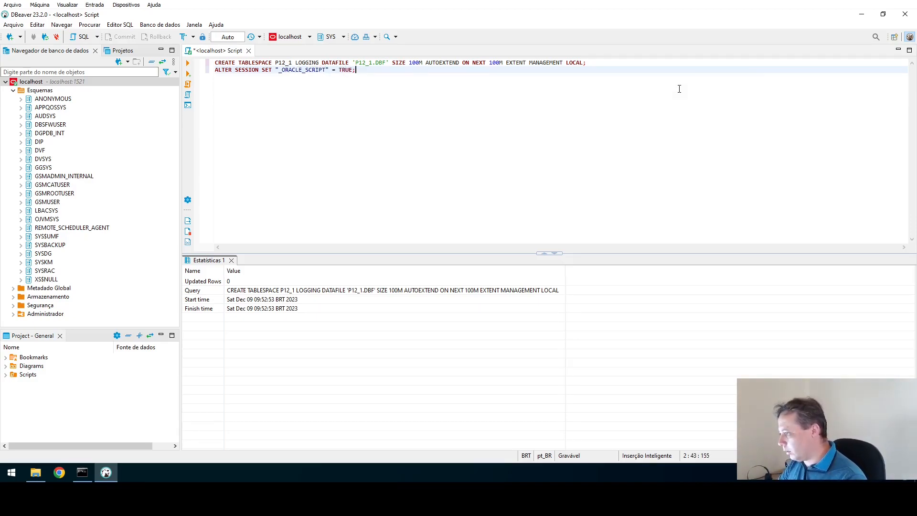
{"action": "key", "text": "ctrl+Return"}
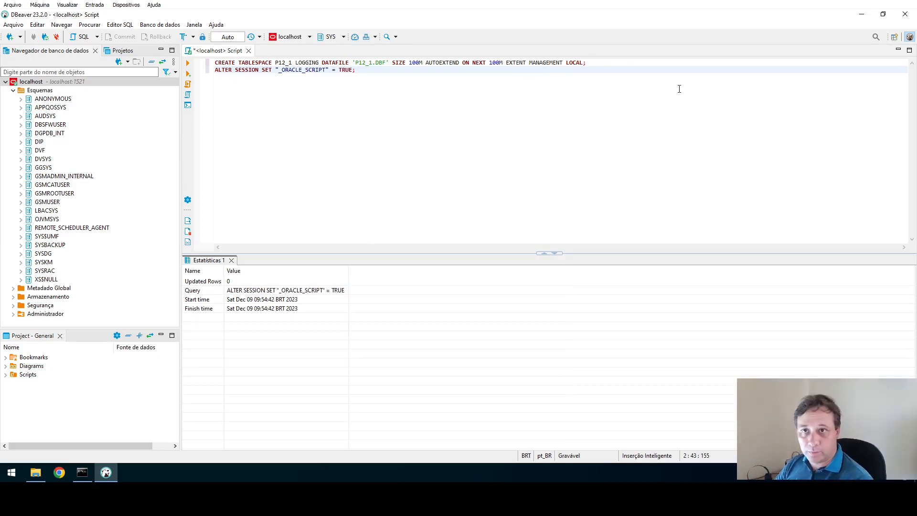
{"action": "key", "text": "Return"}
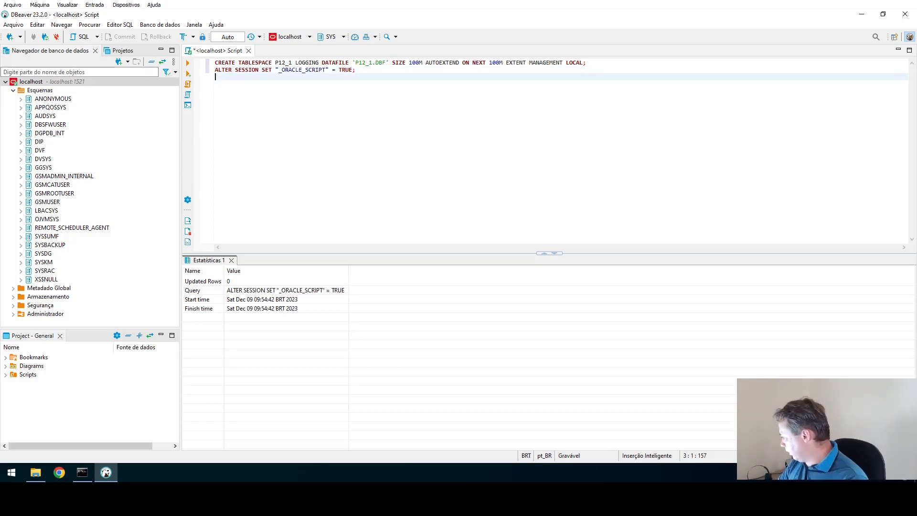
Type CREATE USER P12_1 INDENTIFIED BY, then the account password and the start of DEFAULT.
{"action": "type", "text": "CREATE "}
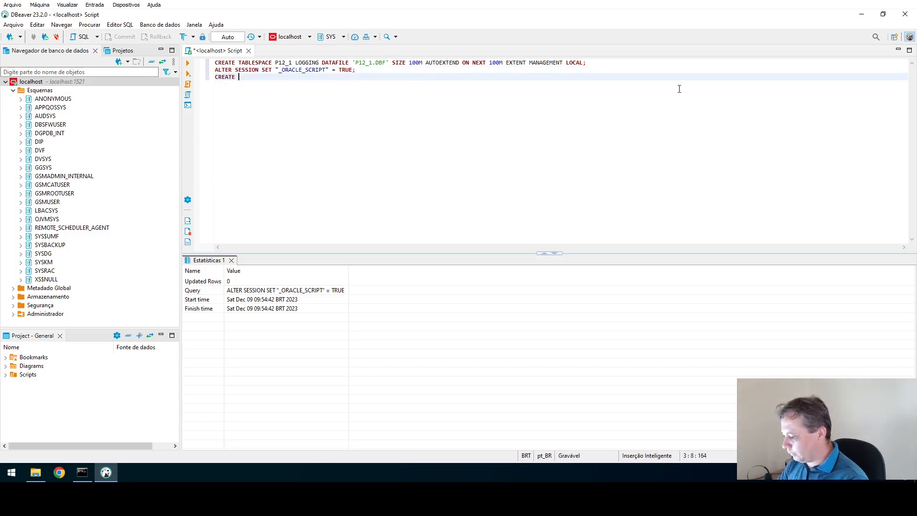
{"action": "type", "text": "USER"}
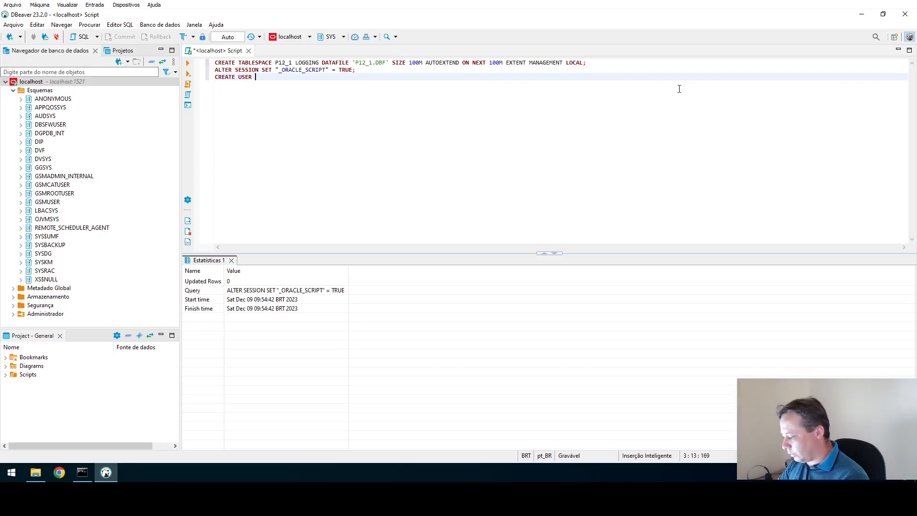
{"action": "type", "text": "P12"}
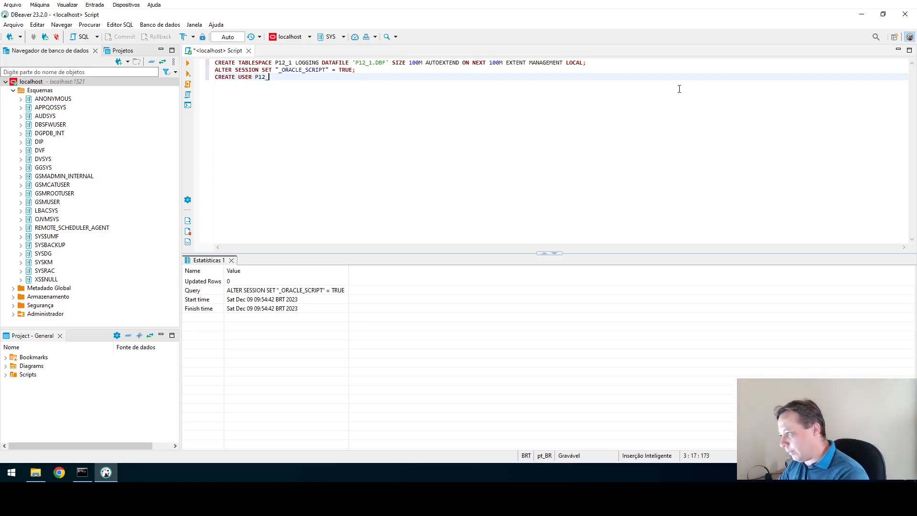
{"action": "type", "text": "_1"}
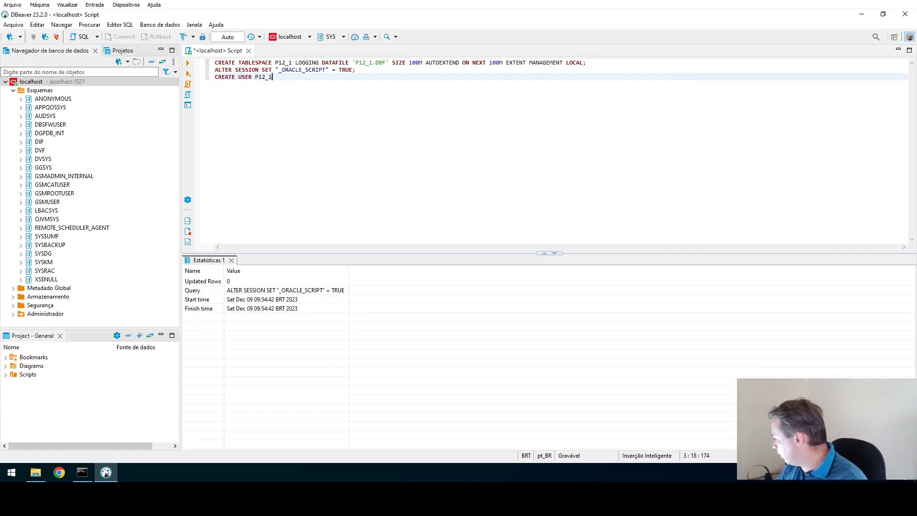
{"action": "type", "text": "I"}
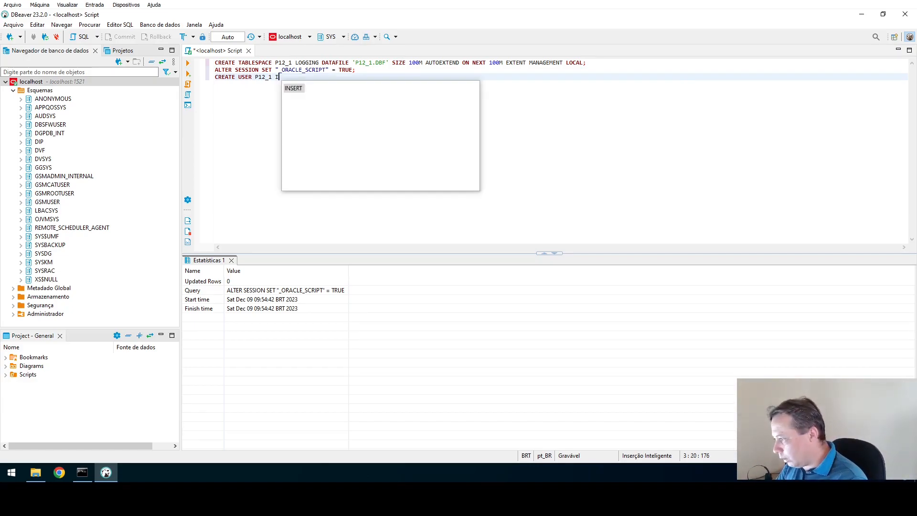
{"action": "type", "text": "NDENT"}
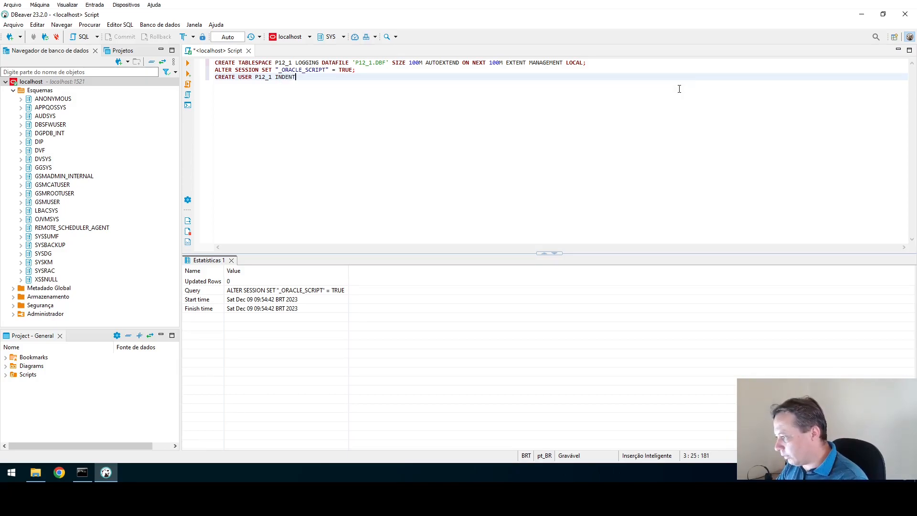
{"action": "type", "text": "IFIED"}
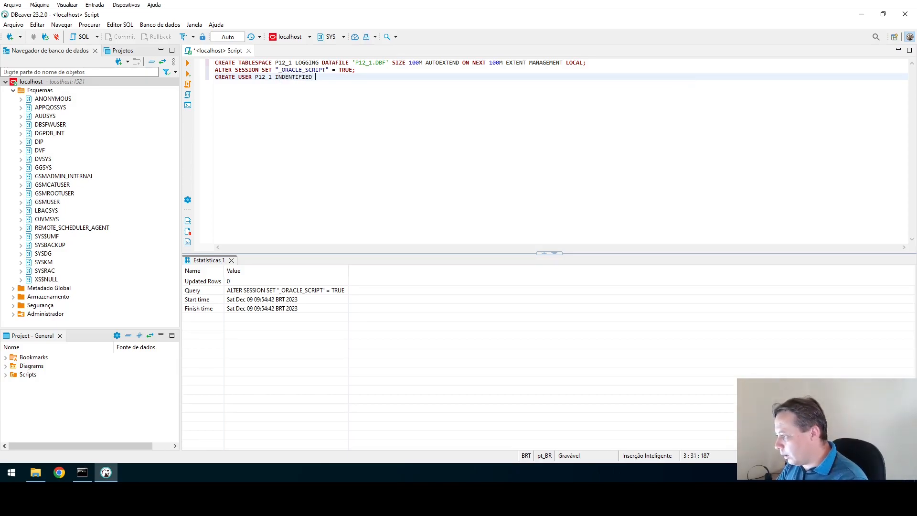
{"action": "type", "text": " BY"}
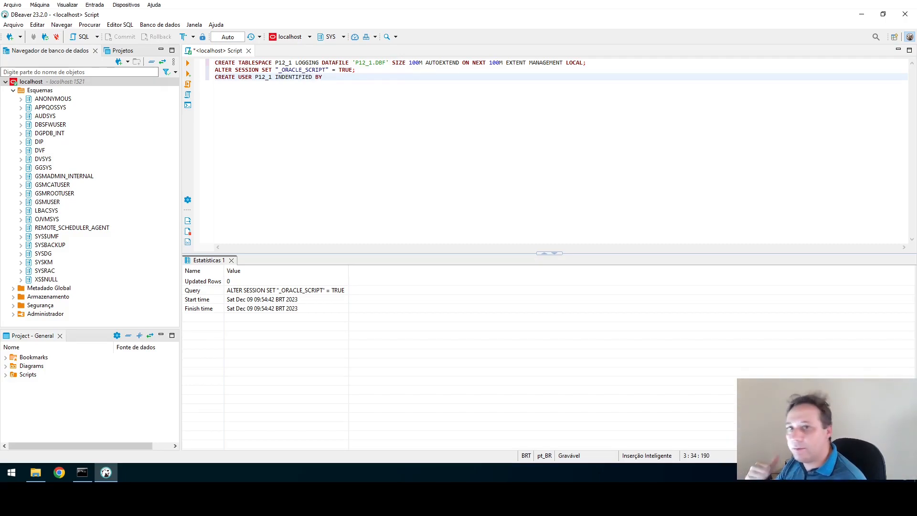
{"action": "type", "text": "P12"}
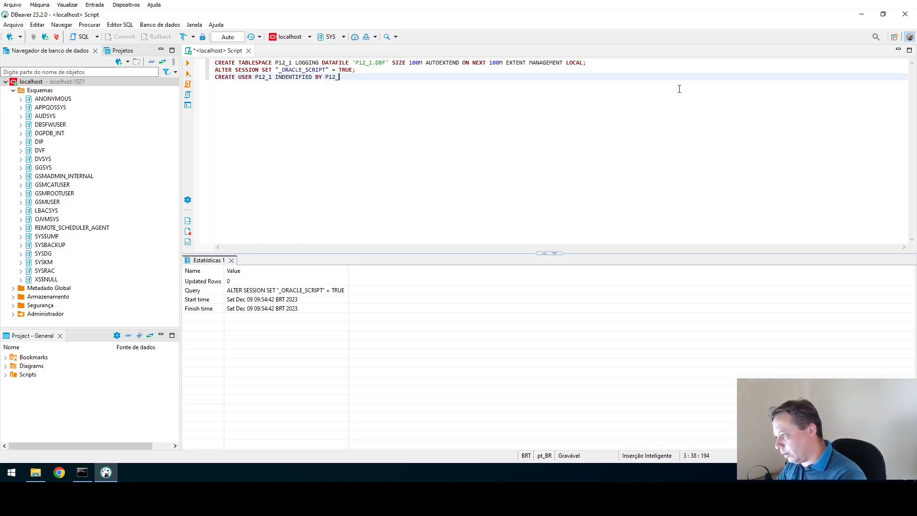
{"action": "type", "text": "_1"}
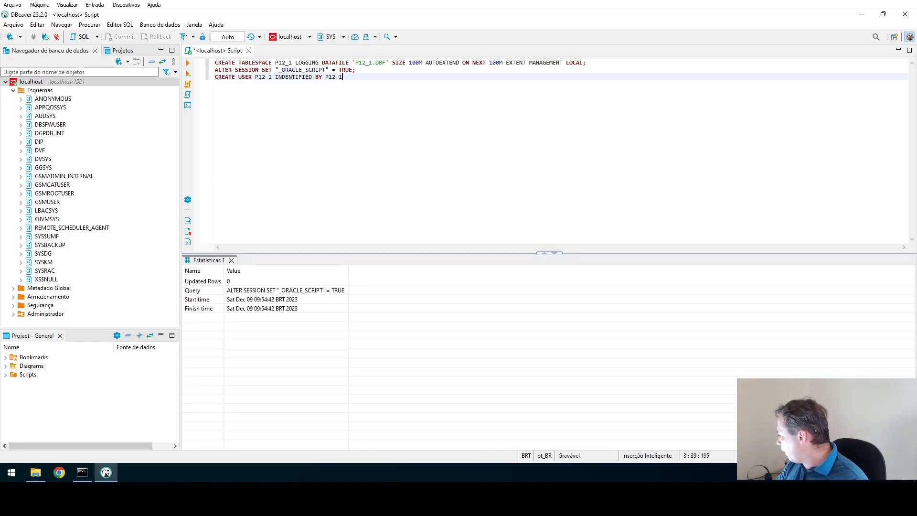
{"action": "type", "text": " DEA"}
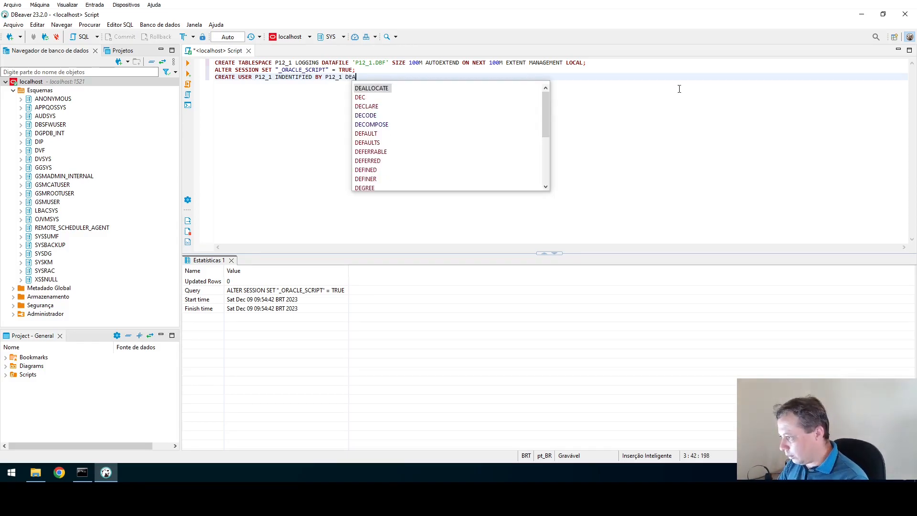
Finish the user statement with DEFAULT TABLESPACE P12_1 QUOTA UNLIMITED ON P12_1 and run it.
{"action": "key", "text": "BackSpace"}
{"action": "type", "text": "FAULT "}
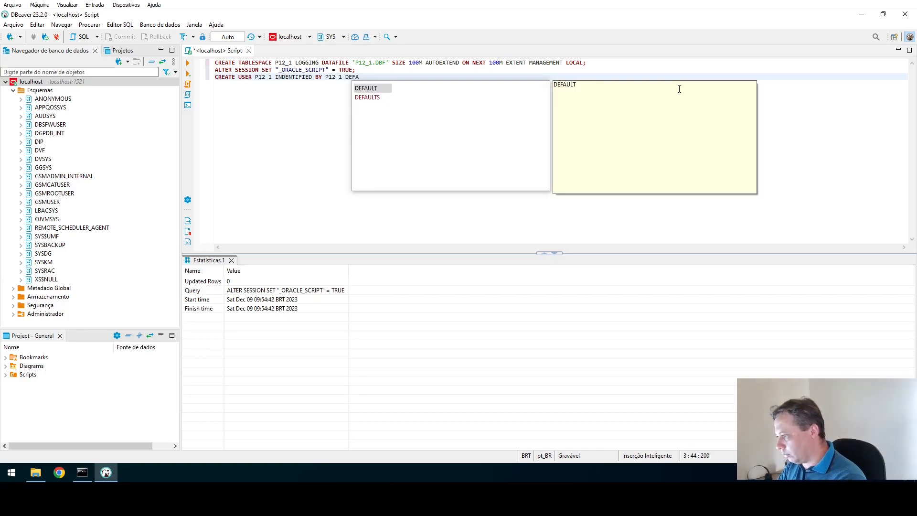
{"action": "type", "text": "TABLE"}
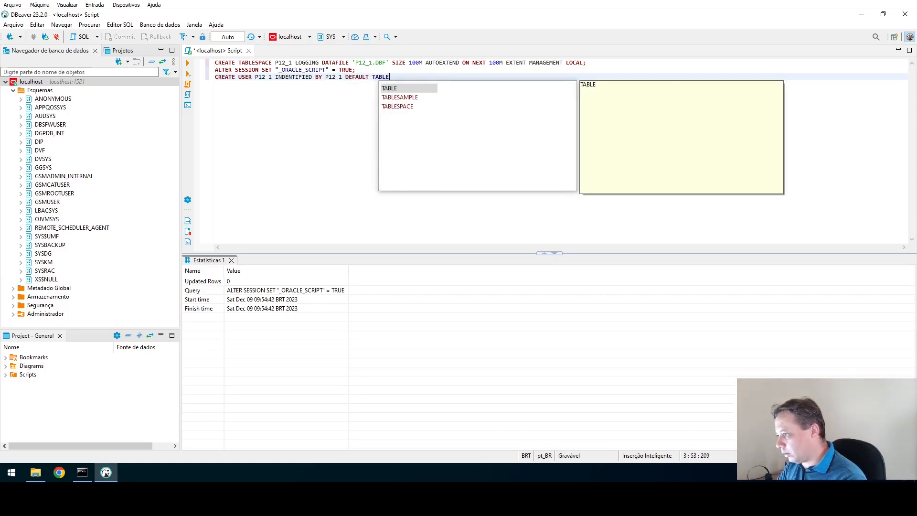
{"action": "key", "text": "Down"}
{"action": "key", "text": "Down"}
{"action": "key", "text": "Return"}
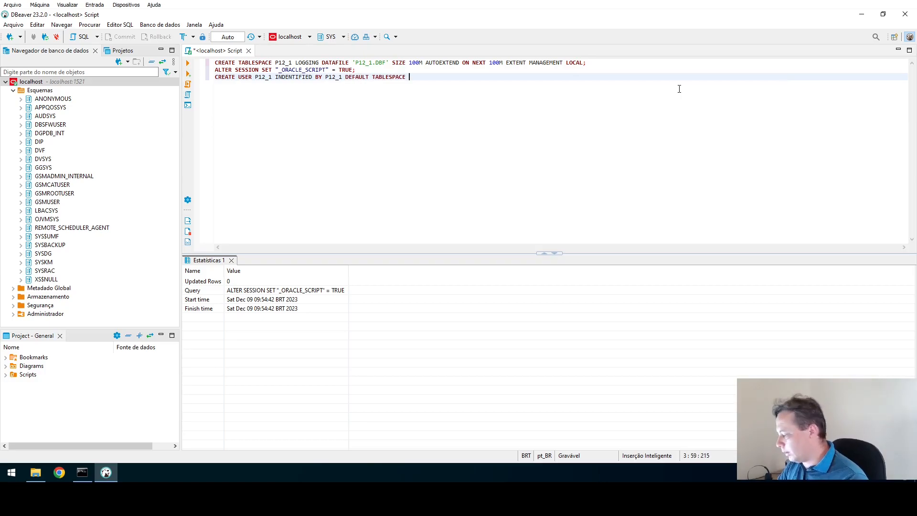
{"action": "type", "text": "P12_1"}
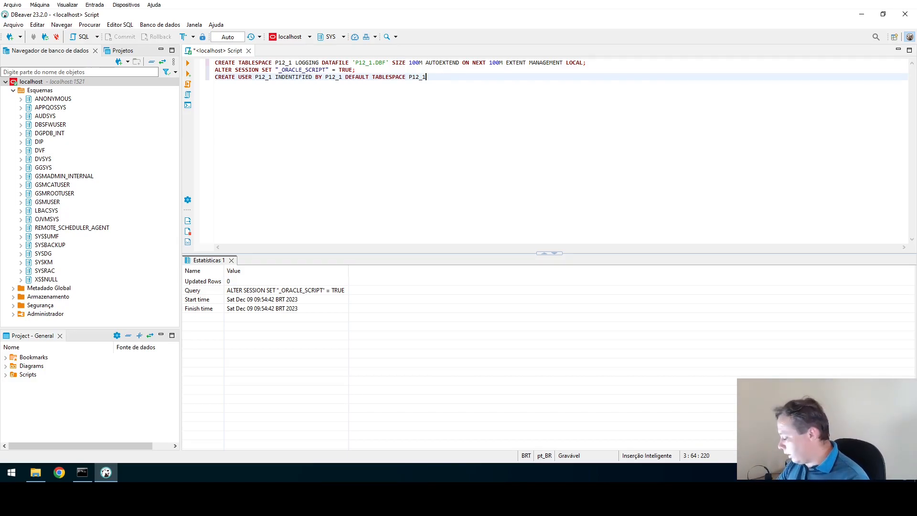
{"action": "type", "text": "QUOTA"}
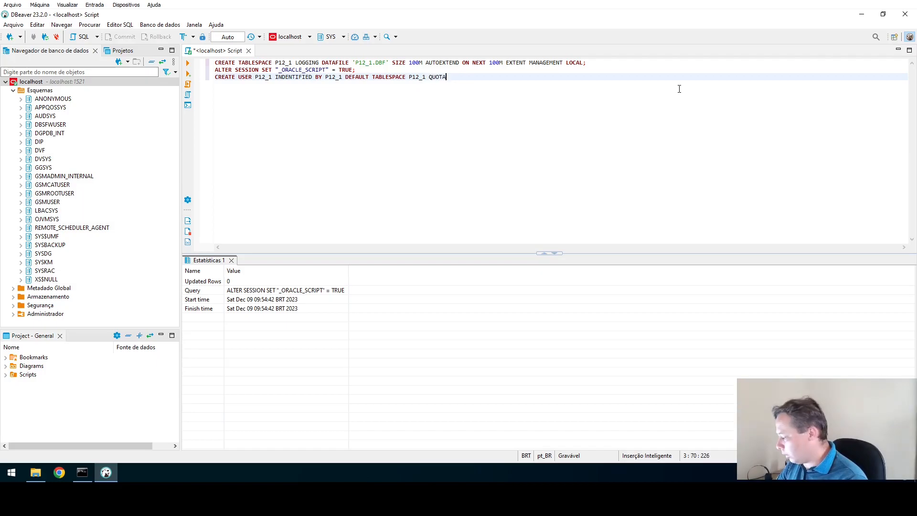
{"action": "type", "text": " U"}
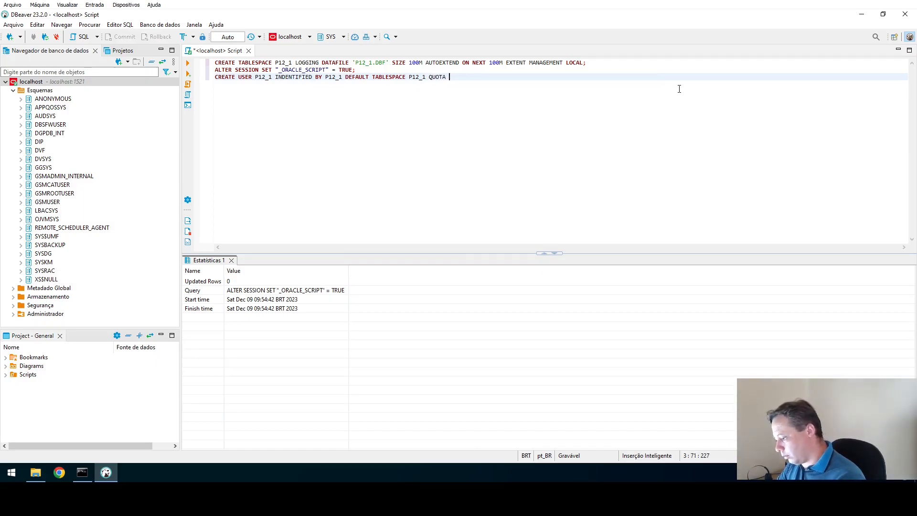
{"action": "type", "text": "NLIMITED"}
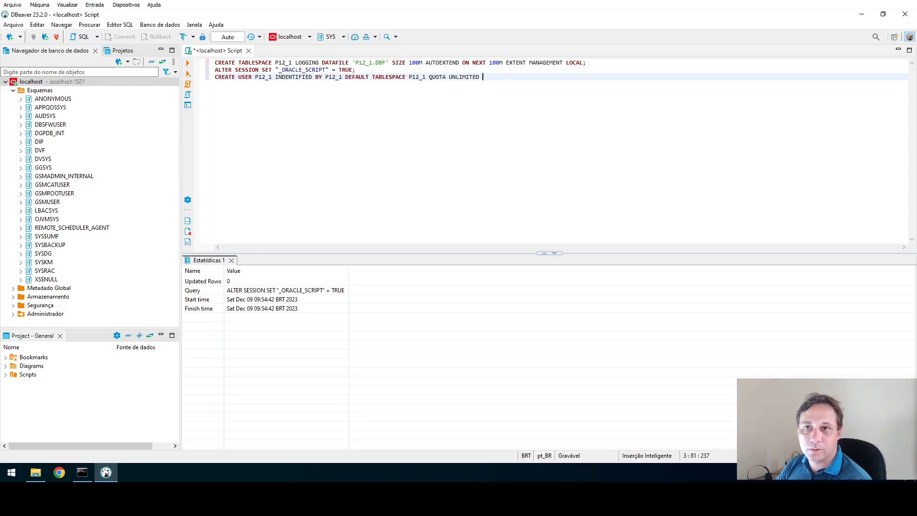
{"action": "type", "text": "ON "}
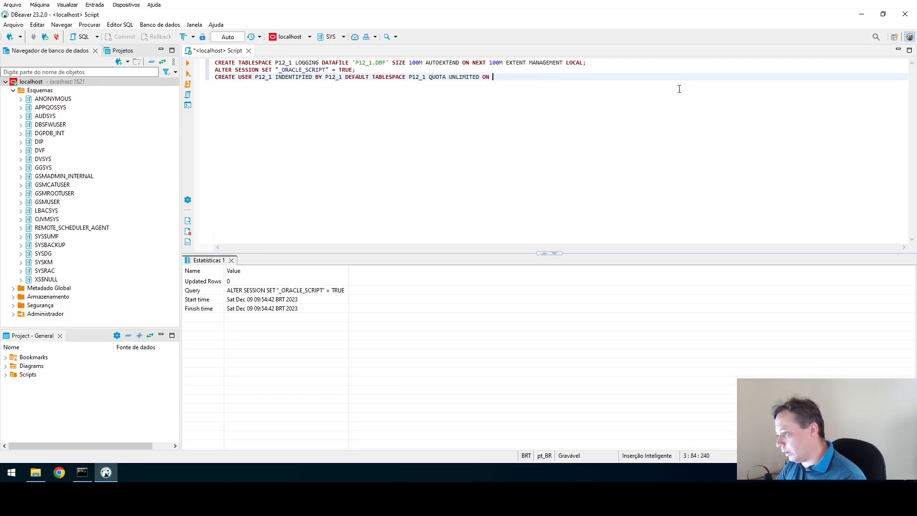
{"action": "type", "text": "P12"}
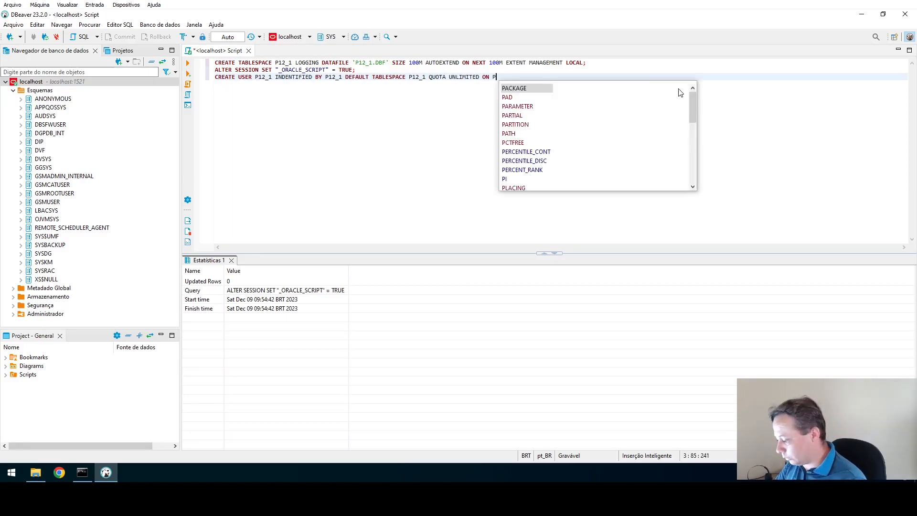
{"action": "type", "text": "_1;"}
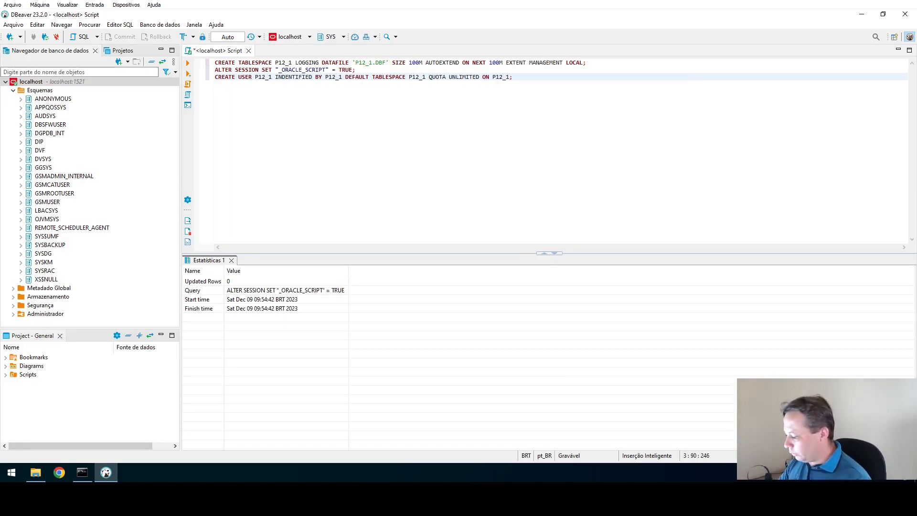
{"action": "key", "text": "ctrl+Return"}
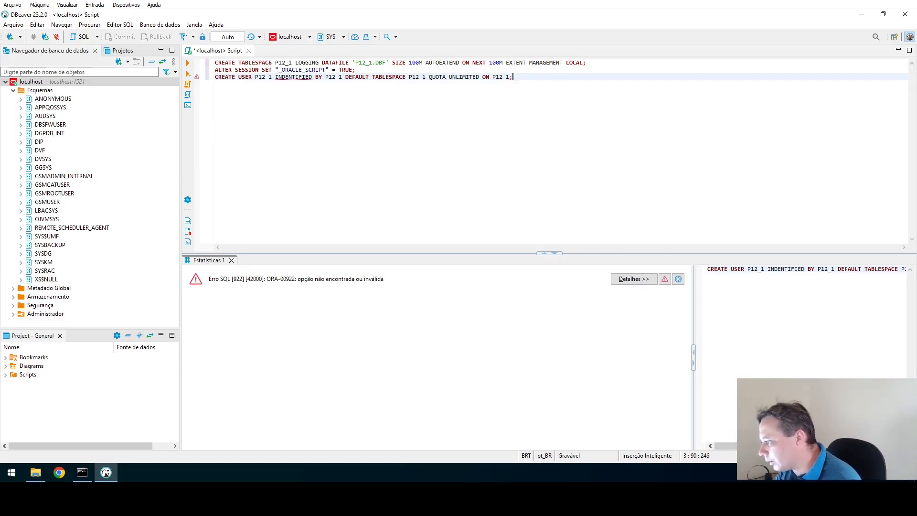
Correct INDENTIFIED to IDENTIFIED and rerun the CREATE USER P12_1 statement.
{"action": "left_click", "coordinate": [282, 76]}
{"action": "key", "text": "BackSpace"}
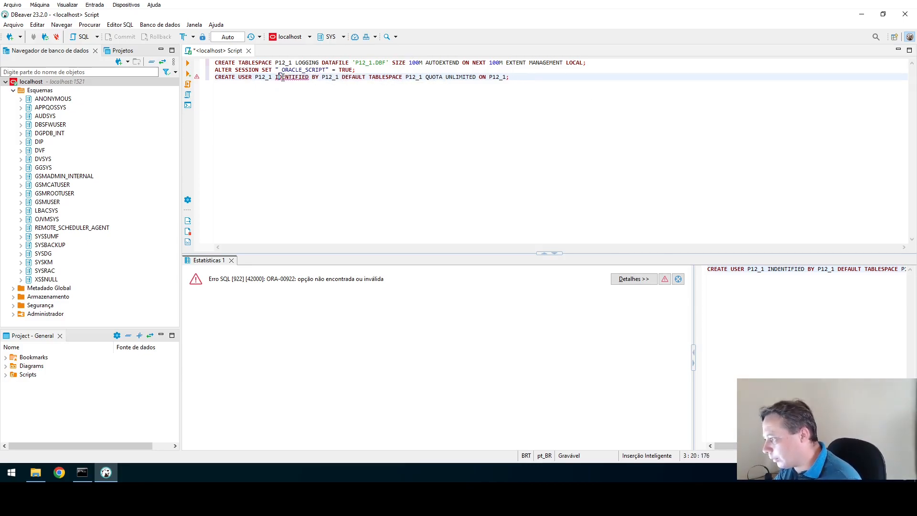
{"action": "key", "text": "ctrl+Return"}
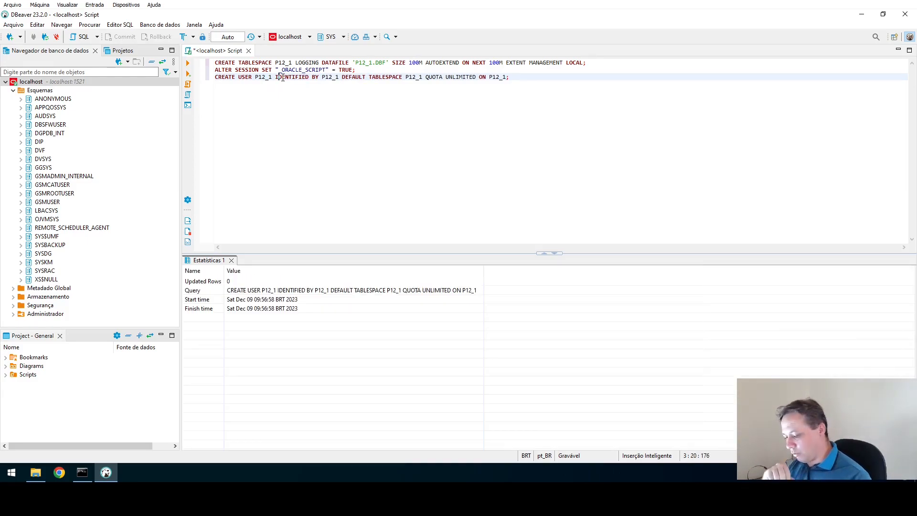
Refresh the Esquemas list in the navigator and select the new P12_1 schema.
{"action": "left_click", "coordinate": [48, 92]}
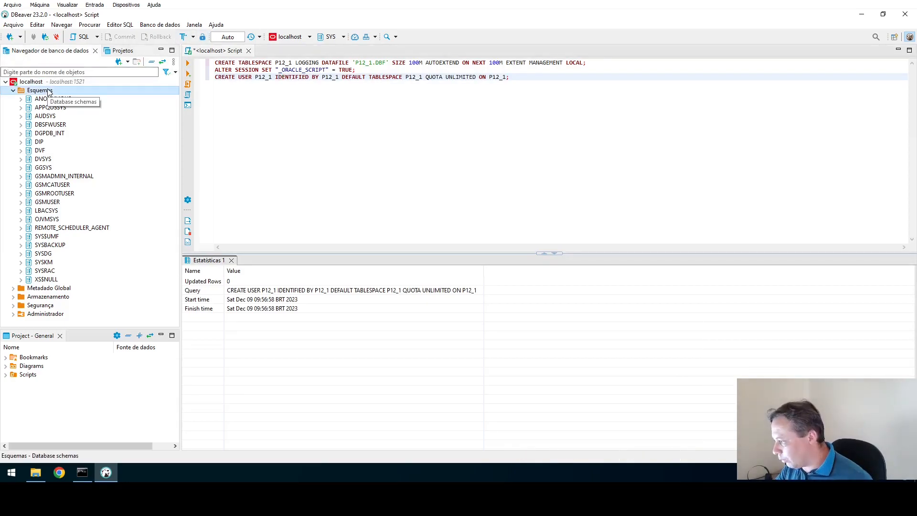
{"action": "key", "text": "F5"}
{"action": "left_click", "coordinate": [47, 229]}
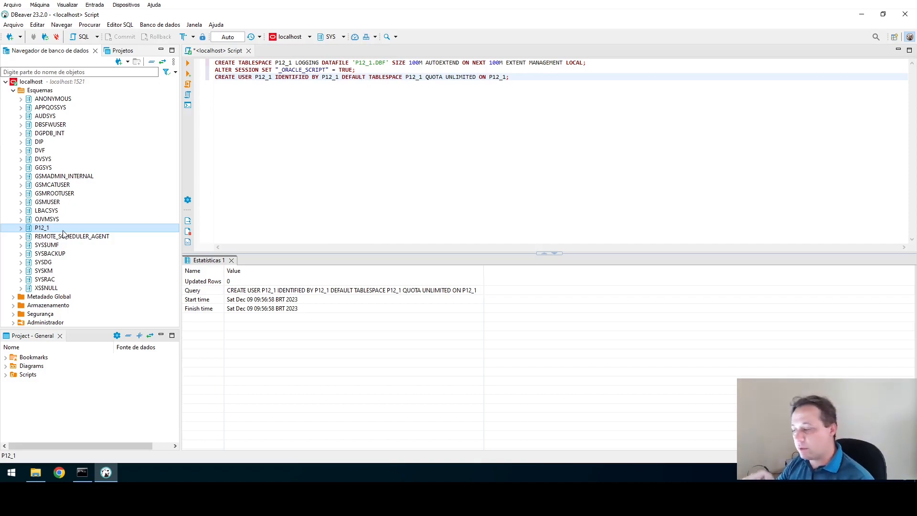
Add a blank line 4 after the CREATE USER P12_1 statement.
{"action": "left_click", "coordinate": [573, 90]}
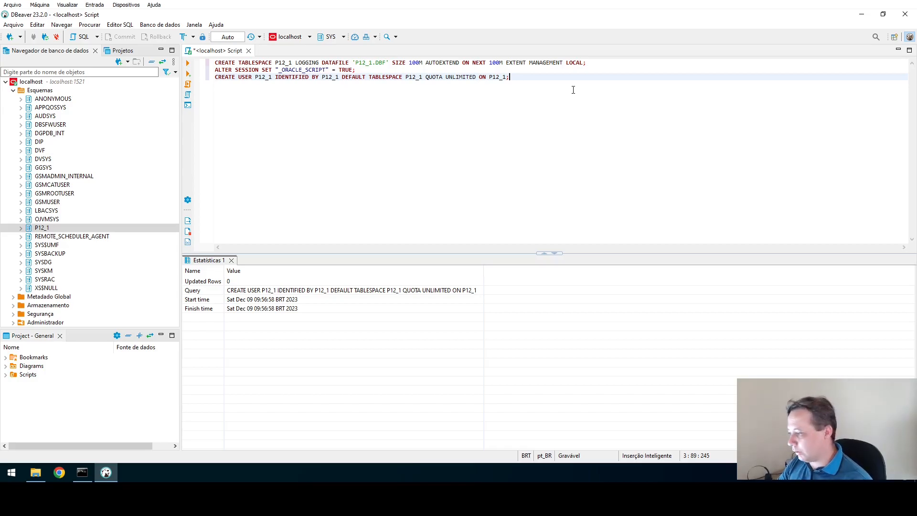
{"action": "key", "text": "Return"}
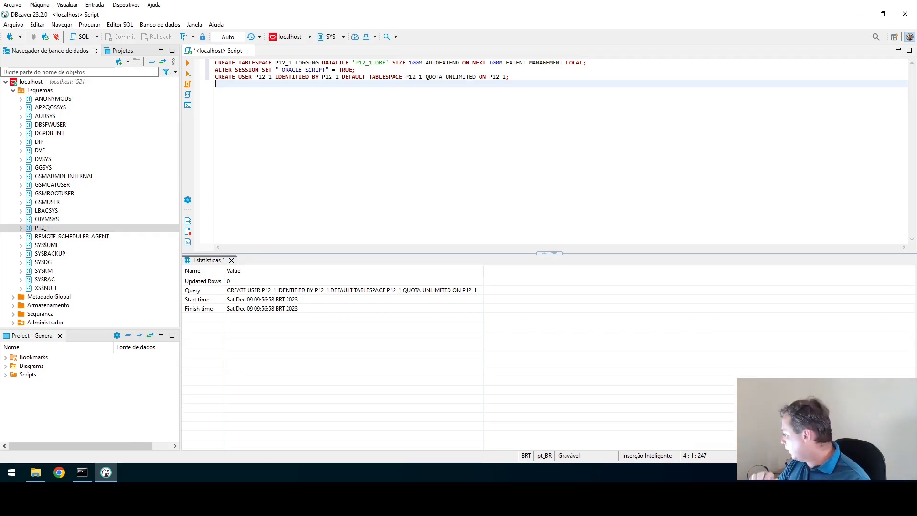
Run CREATE ROLE DBACCESS NOT IDENTIFIED; and start a new line below it.
{"action": "type", "text": "CREATE ROLE "}
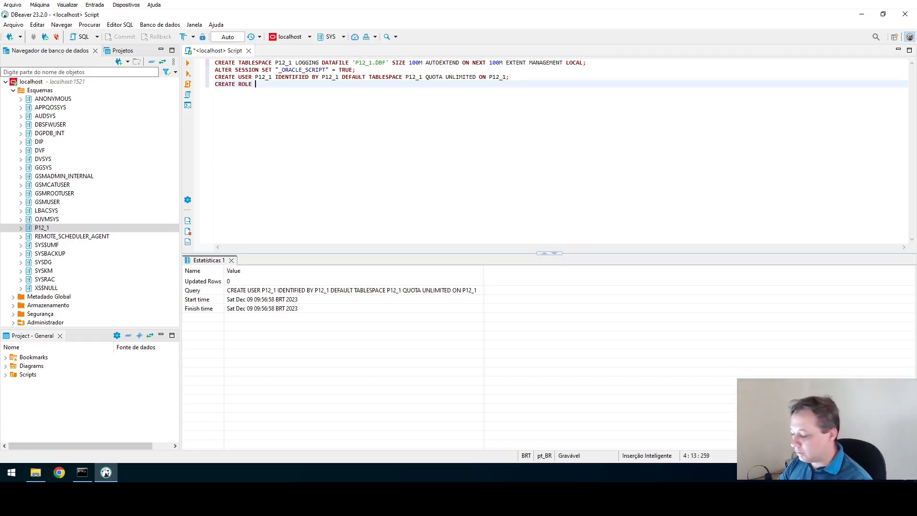
{"action": "type", "text": "DBACCE"}
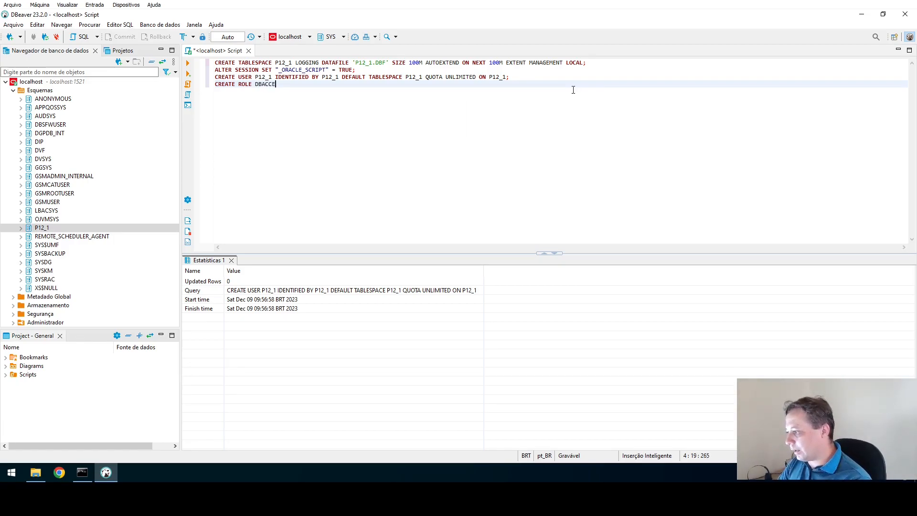
{"action": "type", "text": "SS NOT ID"}
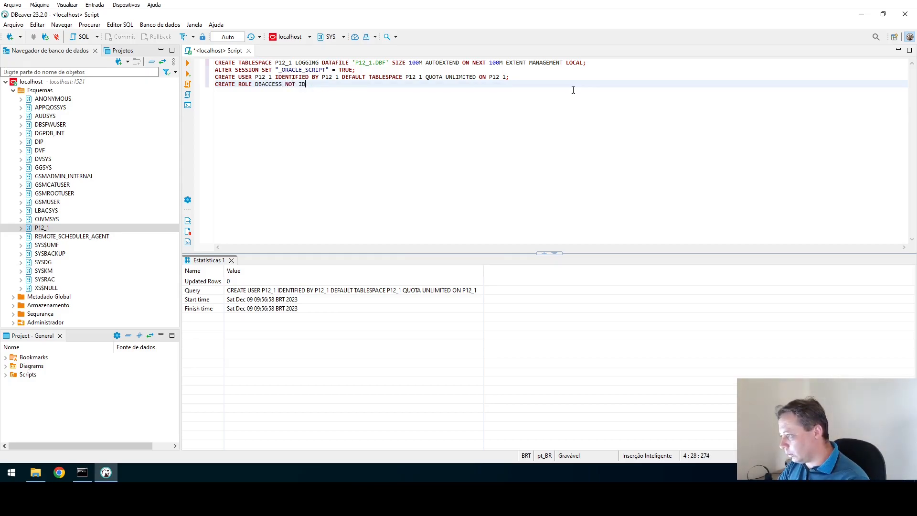
{"action": "type", "text": "ENTIFIED"}
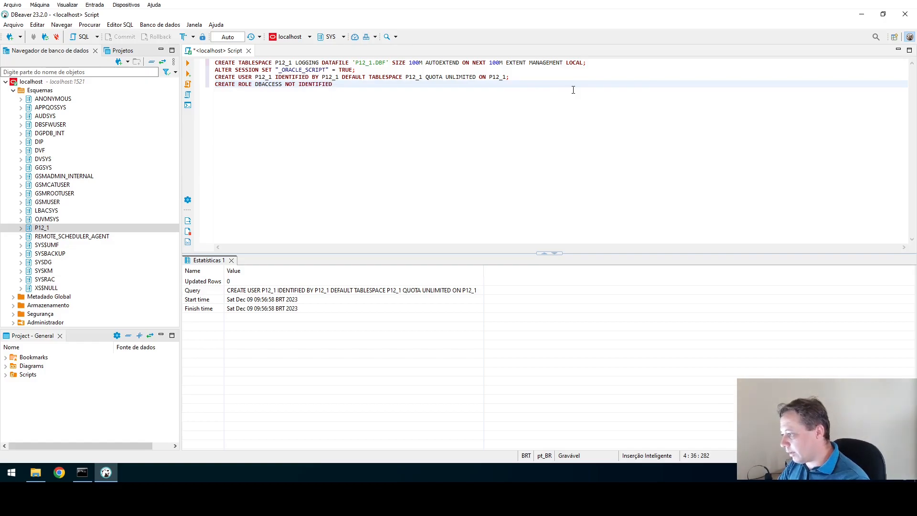
{"action": "type", "text": ";"}
{"action": "key", "text": "ctrl+Return"}
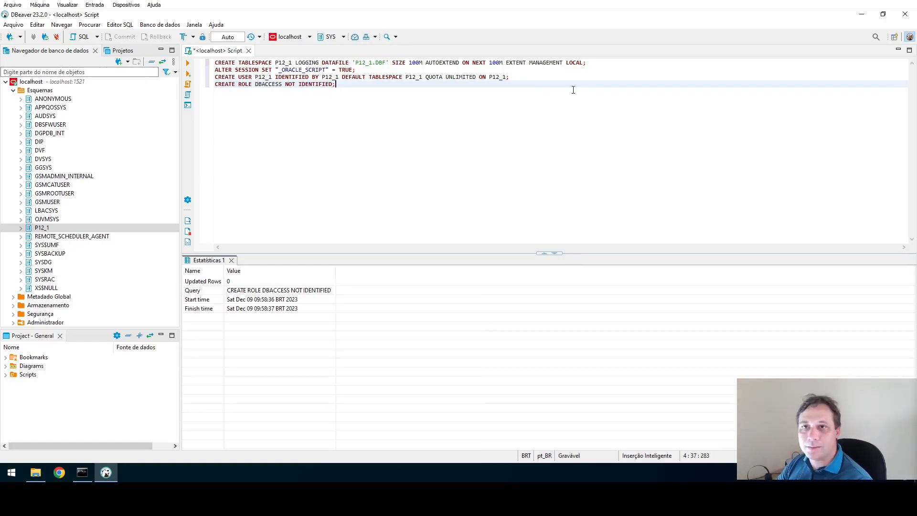
{"action": "key", "text": "Return"}
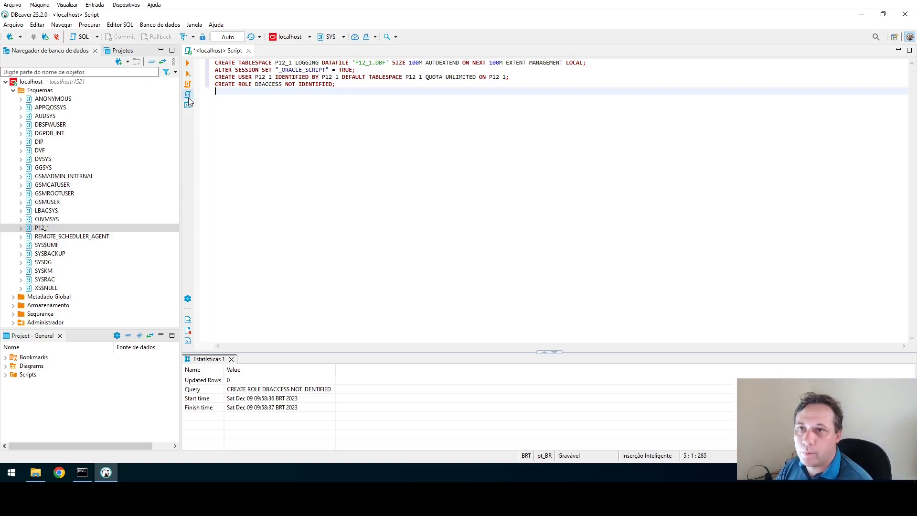
Paste the block of DBACCESS GRANT statements and run GRANT CONNECT TO DBACCESS.
{"action": "key", "text": "Return"}
{"action": "type", "text": "GRANT CONNECT TO DBACCESS; GRANT RESOURCE TO DBACCESS; GRANT ALTER SYSTEM TO DBACCESS; GRANT CREATE VIEW TO DBACCESS; GRANT SELECT ON SYS.COL$ TO DBACCESS; GRANT SELECT ON SYS.OBJ$ TO DBACCESS; GRANT SELECT ON SYS.IND$ TO DBACCESS; GRANT SELECT ON SYS.ICOL$ TO DBACCESS; GRANT SELECT ON SYS.ALL_ARGUMENTS TO DBACCESS; GRANT SELECT ON SYS.ALL_INDEXES TO DBACCESS; GRANT SELECT ON SYS.ALL_IND_COLUMNS TO DBACCESS; GRANT SELECT ON SYS.ALL_OBJECTS TO DBACCESS; GRANT SELECT ON SYS.ALL_PROCEDURES TO DBACCESS; GRANT SELECT ON SYS.ALL_SEQUENCES TO DBACCESS; GRANT SELECT ON SYS.ALL_TABLES TO DBACCESS; GRANT SELECT ON SYS.ALL_TAB_COLUMNS TO DBACCESS; GRANT SELECT ON SYS.ALL_TRIGGERS TO DBACCESS; GRANT SELECT ON SYS.ALL_VIEWS TO DBACCESS; GRANT SELECT ON SYS.DATABASE_PROPERTIES TO DBACCESS; GRANT SELECT ON SYS.NLS_SESSION_PARAMETERS TO DBACCESS; GRANT SELECT ON SYS.V_$VERSION TO DBACCESS; GRANT SELECT ON SYS.GV_$SESSION TO DBACCESS; GRANT SELECT ON SYS.V_$NLS_PARAMETERS TO DBACCESS; GRANT SELECT ON SYS.GV_$NLS_PARAMETERS TO DBACCESS; GRANT SELECT ON SYS.V_$PARAMETER TO DBACCESS; GRANT SELECT ON SYS.GV_$PARAMETER TO DBACCESS; GRANT SELECT ON SYS.DBA_ROLE_PRIVS TO DBACCESS; GRANT SELECT ON SYS.DBA_TAB_PRIVS TO DBACCESS; GRANT SELECT ON SYS.ROLE_TAB_PRIVS TO DBACCESS;"}
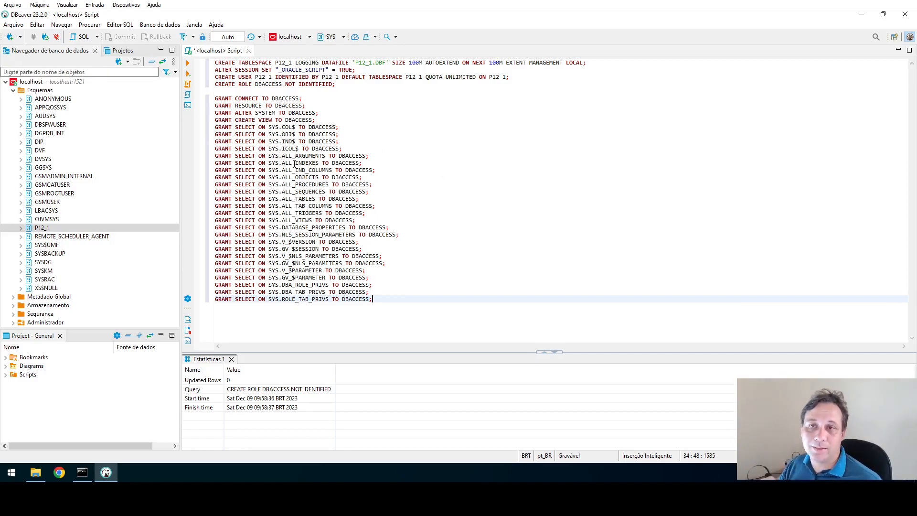
{"action": "left_click", "coordinate": [295, 98]}
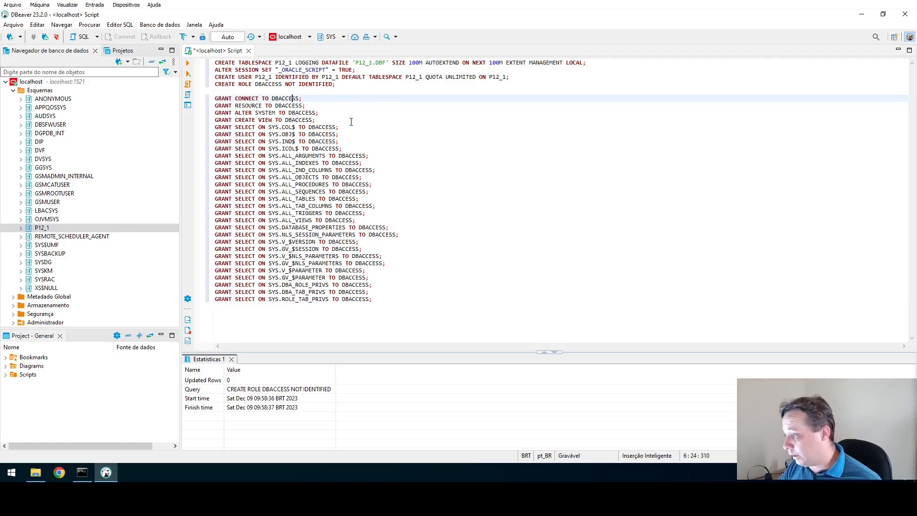
{"action": "left_click", "coordinate": [263, 84]}
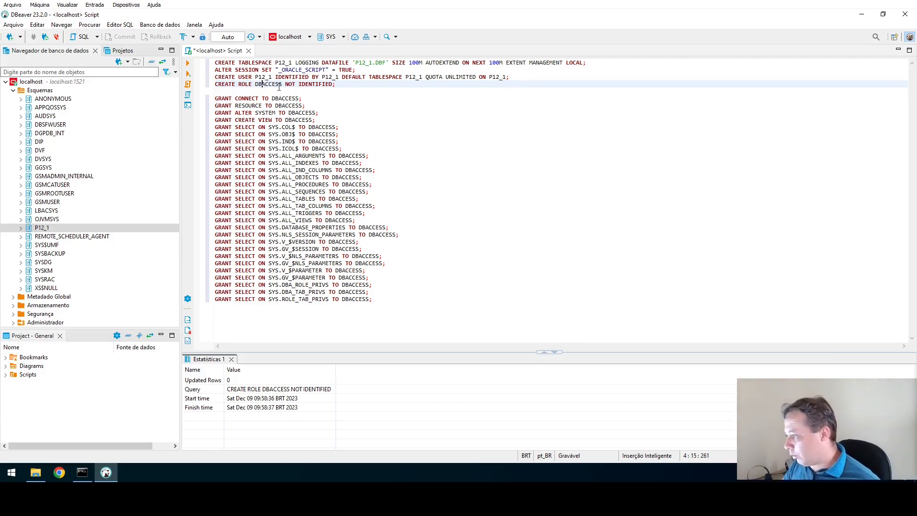
{"action": "left_click", "coordinate": [276, 98]}
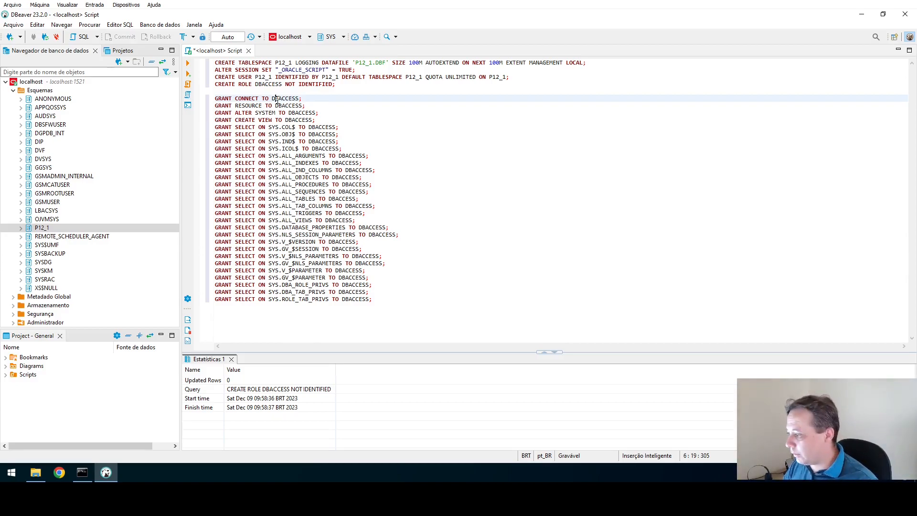
{"action": "key", "text": "ctrl+Return"}
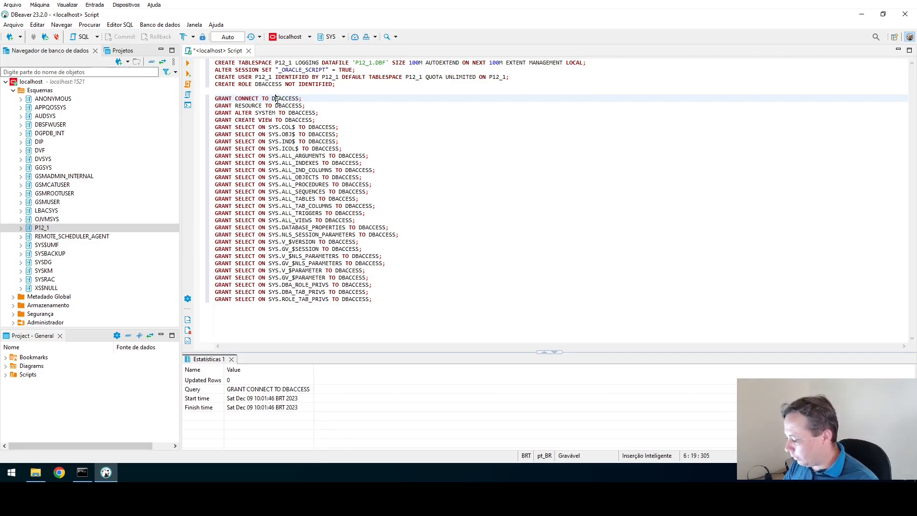
Grant DBACCESS RESOURCE, ALTER SYSTEM and CREATE VIEW.
{"action": "key", "text": "Down"}
{"action": "key", "text": "ctrl+Return"}
{"action": "key", "text": "Down"}
{"action": "key", "text": "ctrl+Return"}
{"action": "key", "text": "Down"}
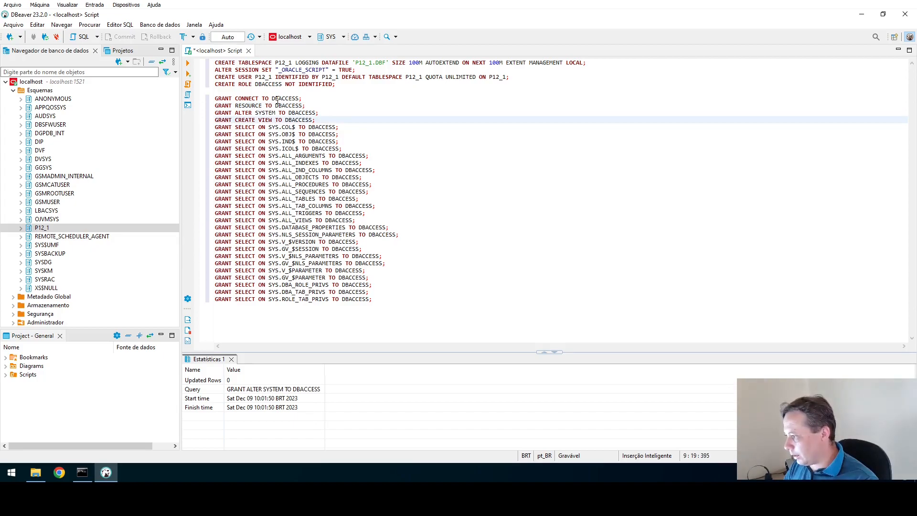
{"action": "key", "text": "ctrl+Return"}
Run the SELECT grants on SYS.COL$, OBJ$, IND$, ICOL$ and ALL_ARGUMENTS through ALL_SEQUENCES.
{"action": "key", "text": "Down"}
{"action": "key", "text": "ctrl+Return"}
{"action": "key", "text": "Down"}
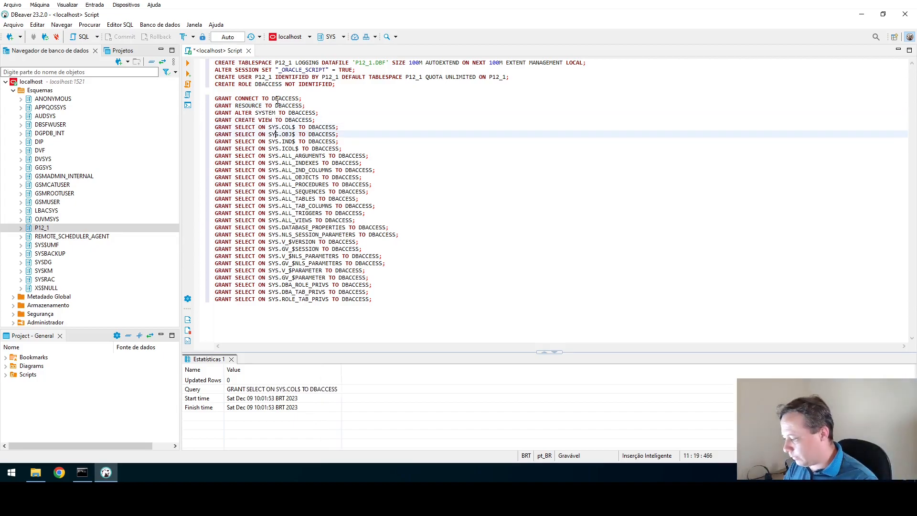
{"action": "key", "text": "ctrl+Return"}
{"action": "key", "text": "Down"}
{"action": "key", "text": "ctrl+Return"}
{"action": "key", "text": "Down"}
{"action": "key", "text": "ctrl+Return"}
{"action": "key", "text": "Down"}
{"action": "key", "text": "ctrl+Return"}
{"action": "key", "text": "Down"}
{"action": "key", "text": "ctrl+Return"}
{"action": "key", "text": "Down"}
{"action": "key", "text": "ctrl+Return"}
{"action": "key", "text": "Down"}
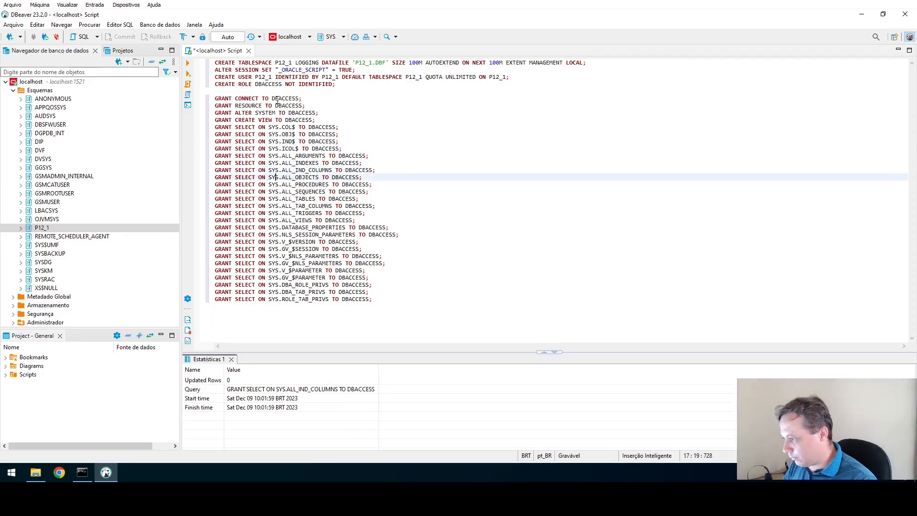
{"action": "key", "text": "ctrl+Return"}
{"action": "key", "text": "Down"}
{"action": "key", "text": "ctrl+Return"}
{"action": "key", "text": "Down"}
{"action": "key", "text": "ctrl+Return"}
Run the remaining SELECT grants, ALL_TABLES through DBA_TAB_PRIVS, plus the rejoined SYS.ROLE_TAB_PRIVS line.
{"action": "key", "text": "Down"}
{"action": "key", "text": "Down"}
{"action": "key", "text": "ctrl+Return"}
{"action": "key", "text": "Down"}
{"action": "key", "text": "ctrl+Return"}
{"action": "key", "text": "Down"}
{"action": "key", "text": "ctrl+Return"}
{"action": "key", "text": "Down"}
{"action": "key", "text": "ctrl+Return"}
{"action": "key", "text": "Down"}
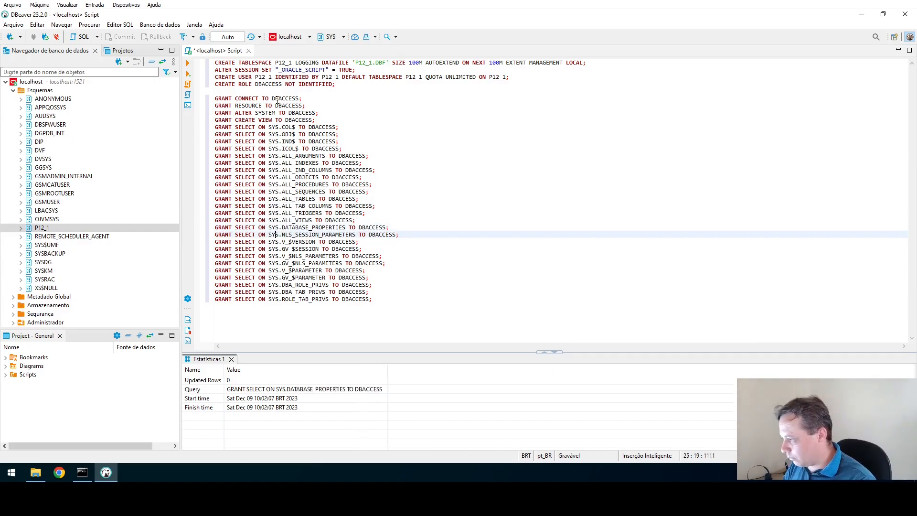
{"action": "key", "text": "ctrl+Return"}
{"action": "key", "text": "Down"}
{"action": "key", "text": "ctrl+Return"}
{"action": "key", "text": "Down"}
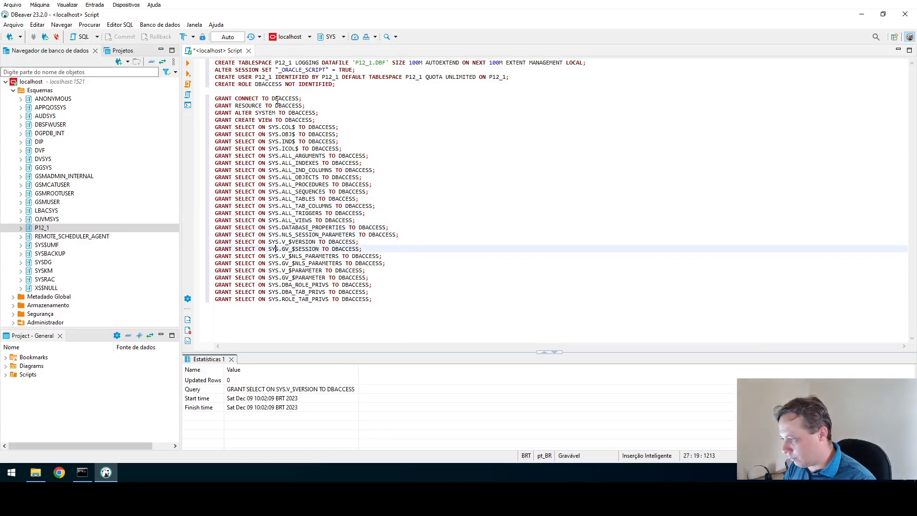
{"action": "key", "text": "ctrl+Return"}
{"action": "key", "text": "Down"}
{"action": "key", "text": "ctrl+Return"}
{"action": "key", "text": "Down"}
{"action": "key", "text": "ctrl+Return"}
{"action": "key", "text": "Down"}
{"action": "key", "text": "ctrl+Return"}
{"action": "key", "text": "Down"}
{"action": "key", "text": "ctrl+Return"}
{"action": "key", "text": "Down"}
{"action": "key", "text": "ctrl+Return"}
{"action": "key", "text": "Down"}
{"action": "key", "text": "ctrl+Return"}
{"action": "key", "text": "Down"}
{"action": "key", "text": "Return"}
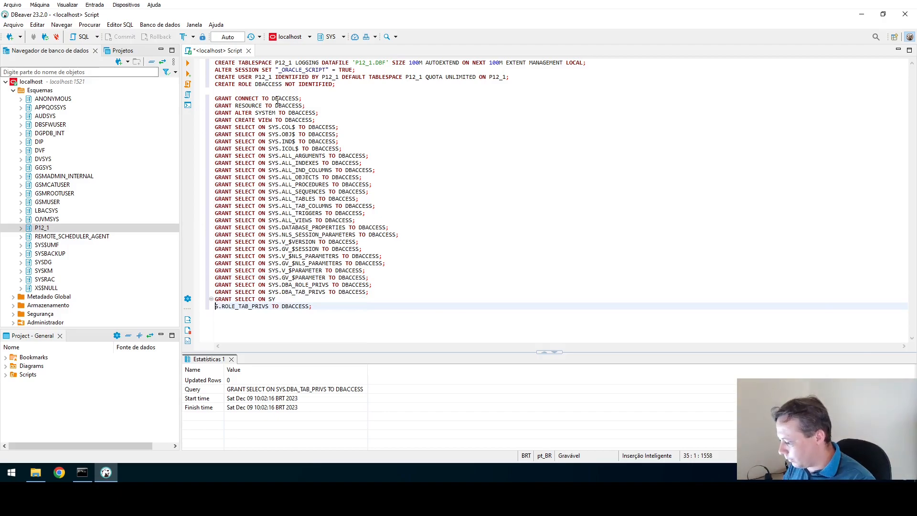
{"action": "key", "text": "BackSpace"}
{"action": "key", "text": "ctrl+Return"}
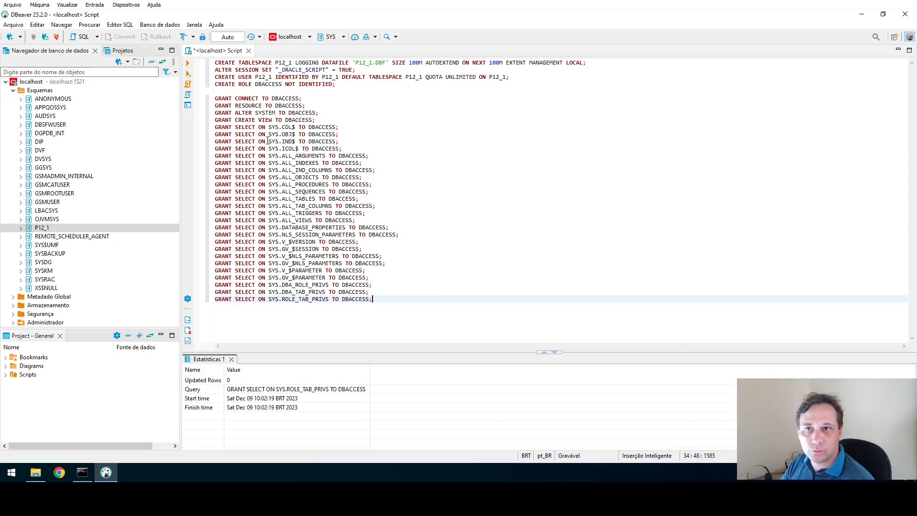
Run GRANT DBACCESS TO P12_1; and minimise DBeaver to bring File Explorer forward.
{"action": "key", "text": "Return"}
{"action": "key", "text": "Return"}
{"action": "type", "text": "GRAN"}
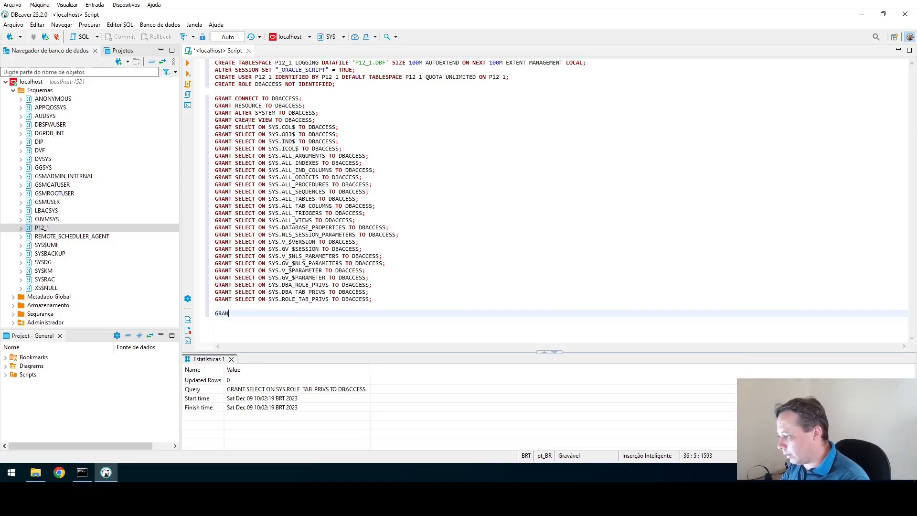
{"action": "type", "text": "T DBACCE"}
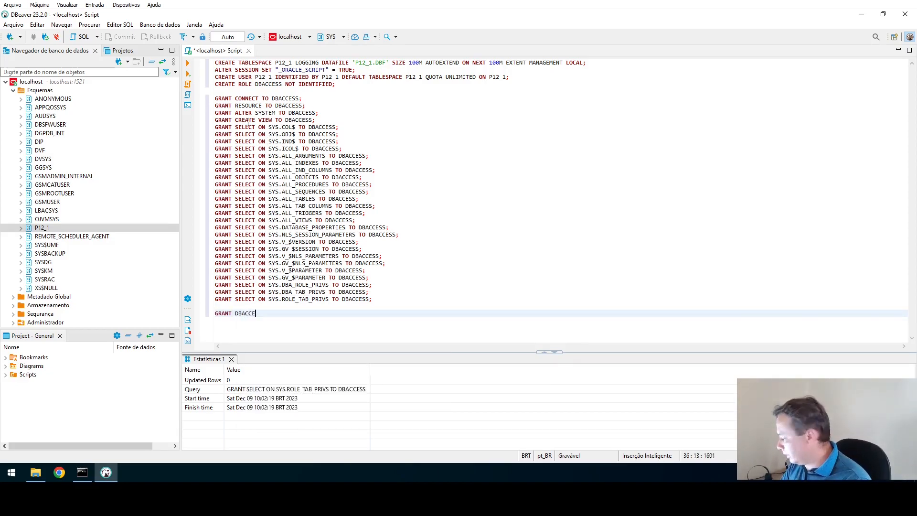
{"action": "type", "text": "SS TO P"}
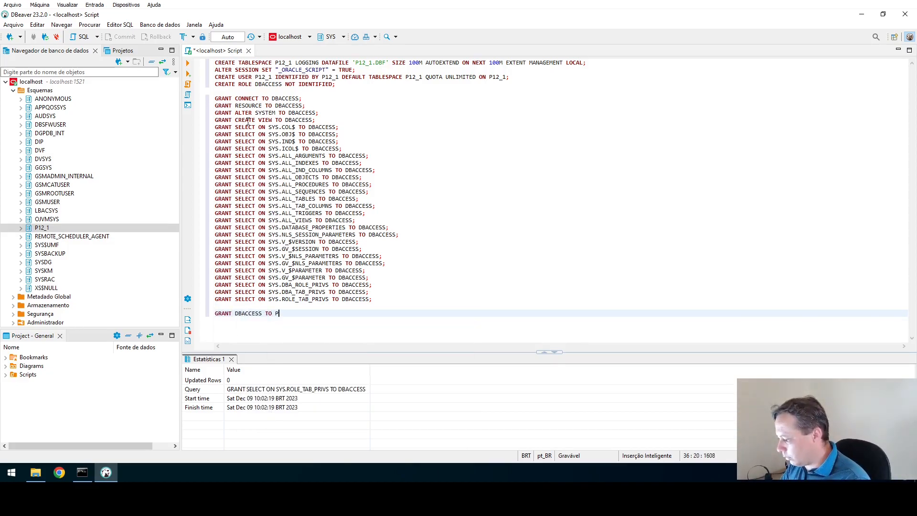
{"action": "type", "text": "12_1;"}
{"action": "key", "text": "ctrl+Return"}
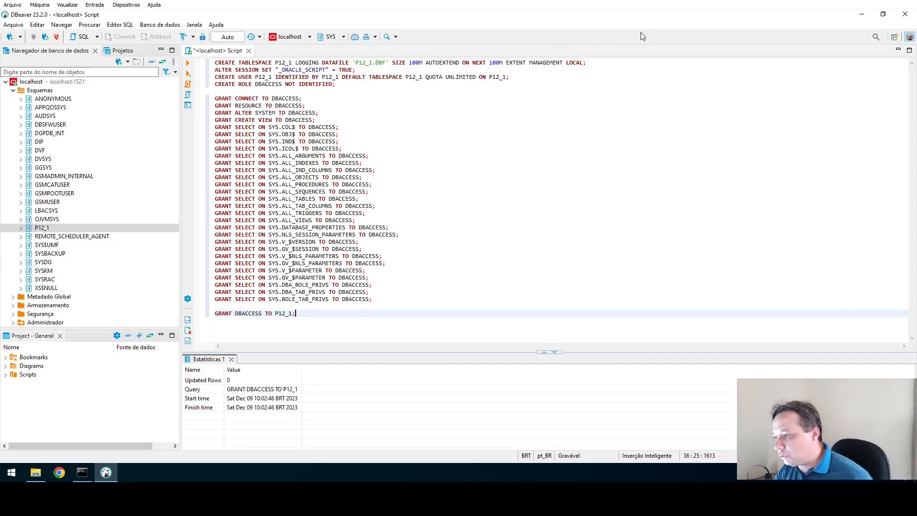
{"action": "left_click", "coordinate": [863, 15]}
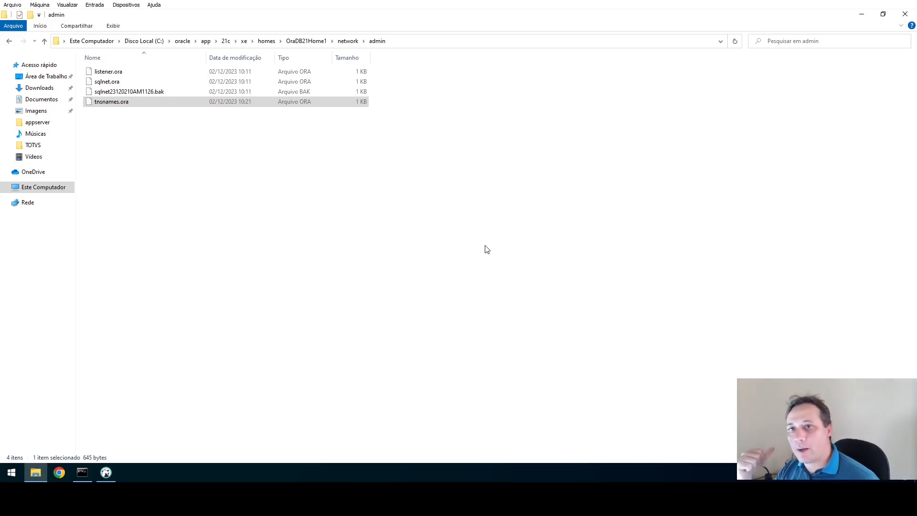
Open tnsnames.ora with Bloco de notas (Notepad) via Abrir com and Mais aplicativos.
{"action": "right_click", "coordinate": [110, 104]}
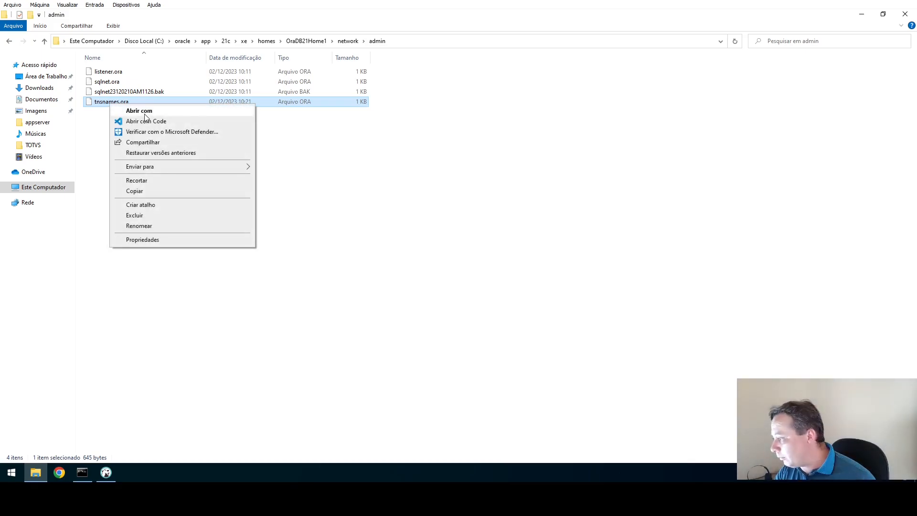
{"action": "left_click", "coordinate": [138, 111]}
{"action": "left_click", "coordinate": [424, 191]}
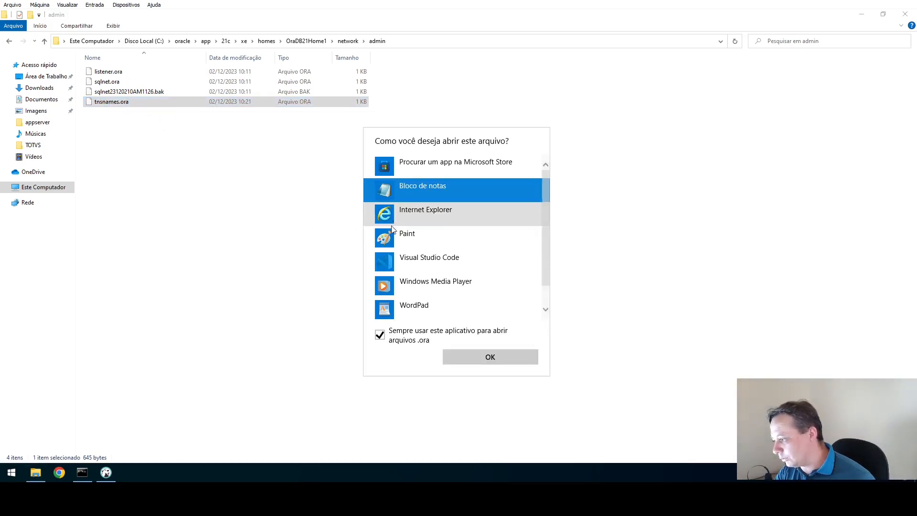
{"action": "scroll", "coordinate": [430, 282], "scroll_direction": "down", "scroll_amount": 1}
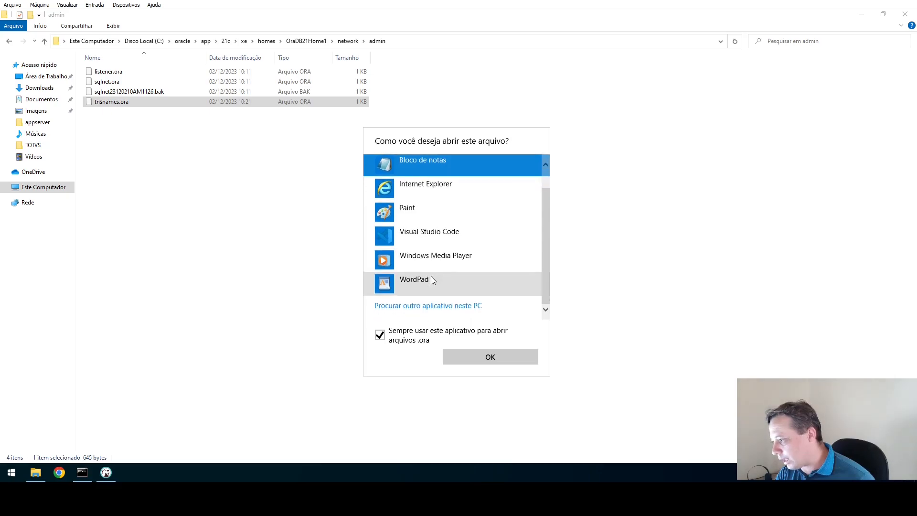
{"action": "left_click", "coordinate": [489, 359]}
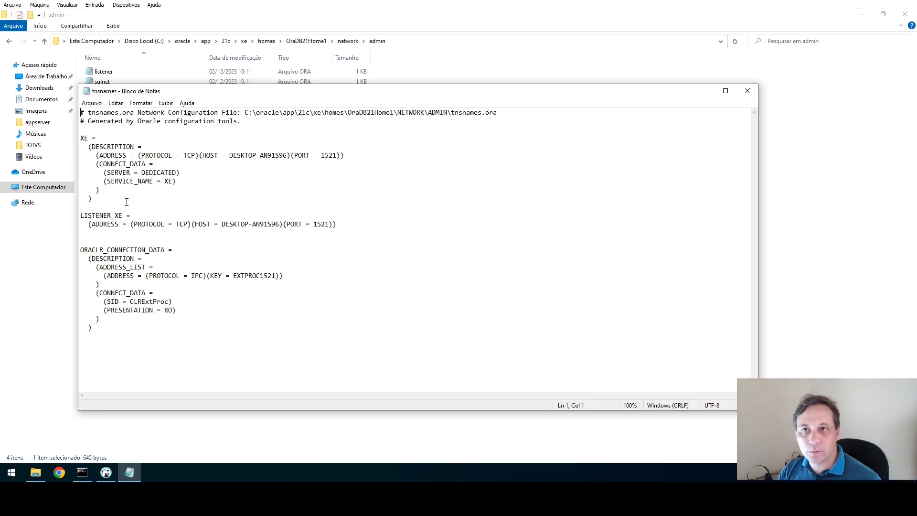
Duplicate the XE connection entry below itself and rename the copy's alias to P12_1.
{"action": "double_click", "coordinate": [83, 139]}
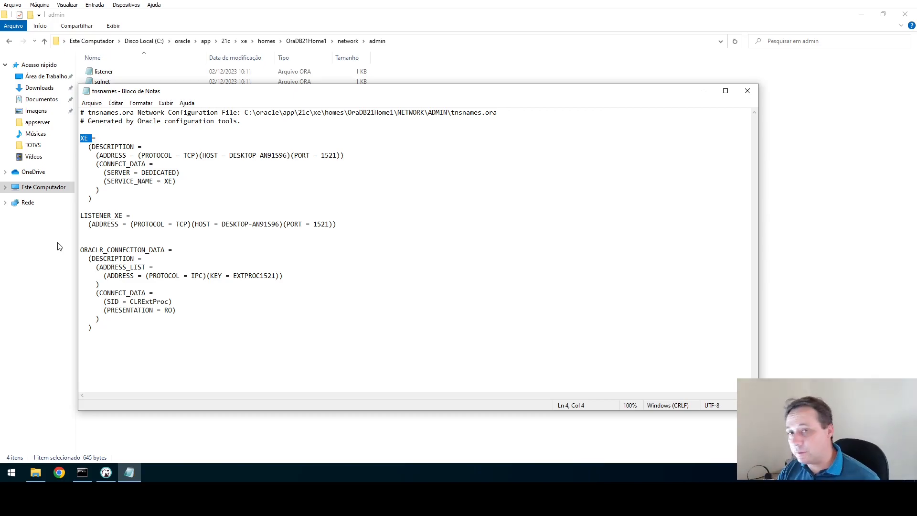
{"action": "double_click", "coordinate": [168, 181]}
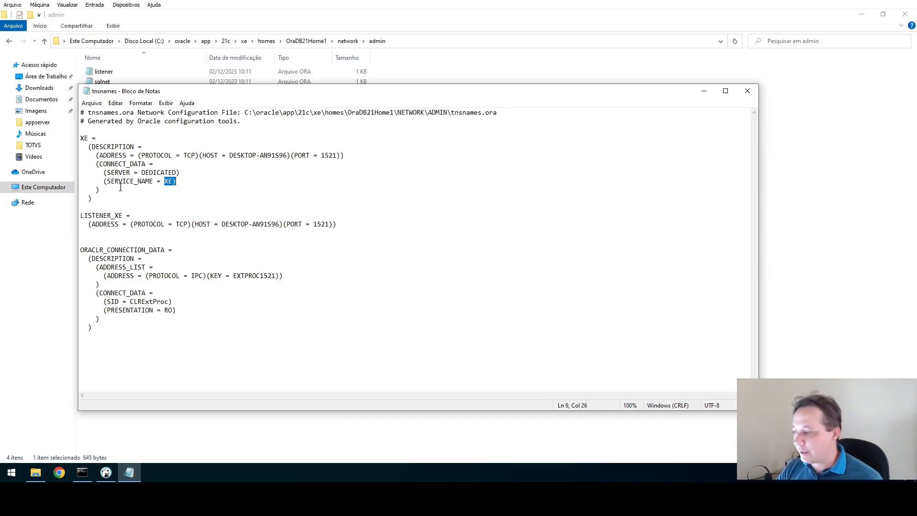
{"action": "left_click_drag", "start_coordinate": [95, 199], "coordinate": [69, 141]}
{"action": "key", "text": "ctrl+c"}
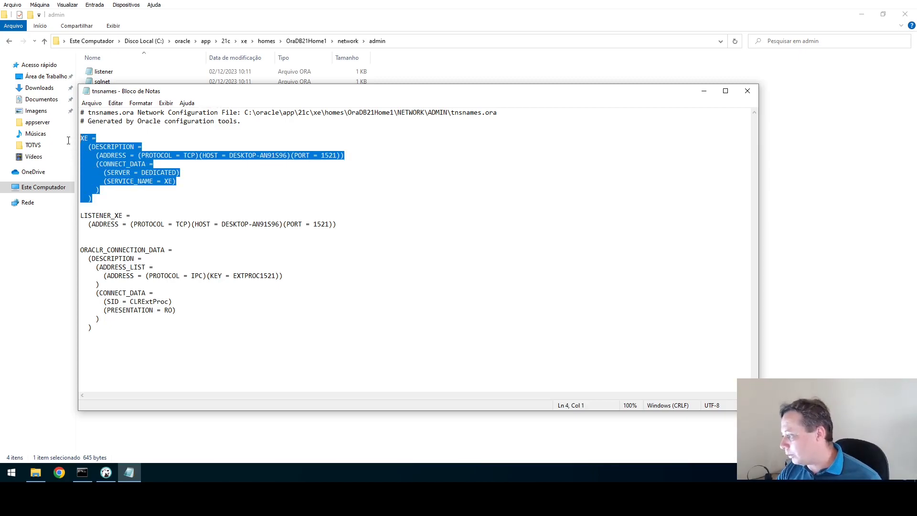
{"action": "left_click", "coordinate": [104, 201]}
{"action": "key", "text": "Return"}
{"action": "key", "text": "Return"}
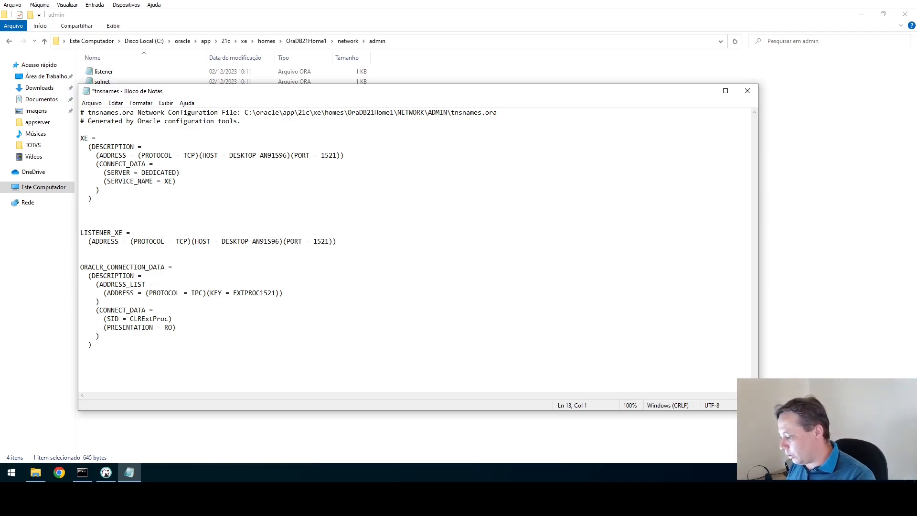
{"action": "key", "text": "ctrl+v"}
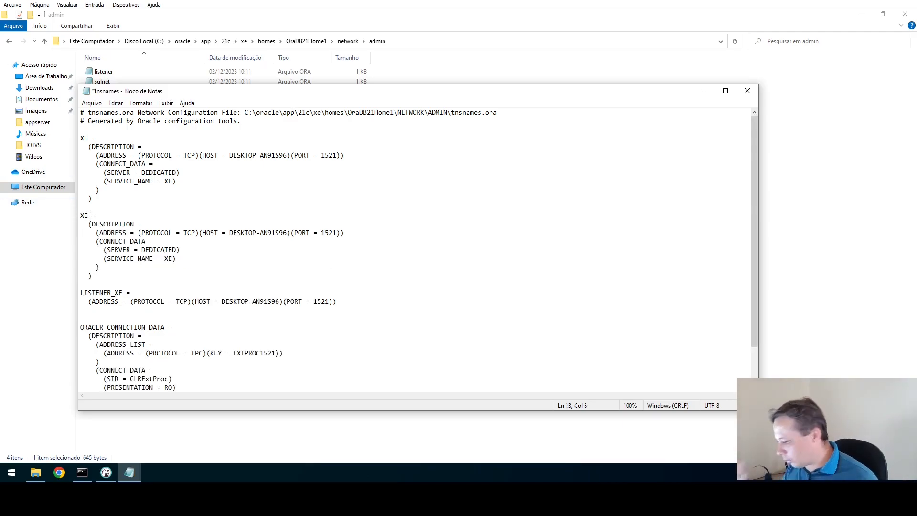
{"action": "key", "text": "BackSpace"}
{"action": "key", "text": "BackSpace"}
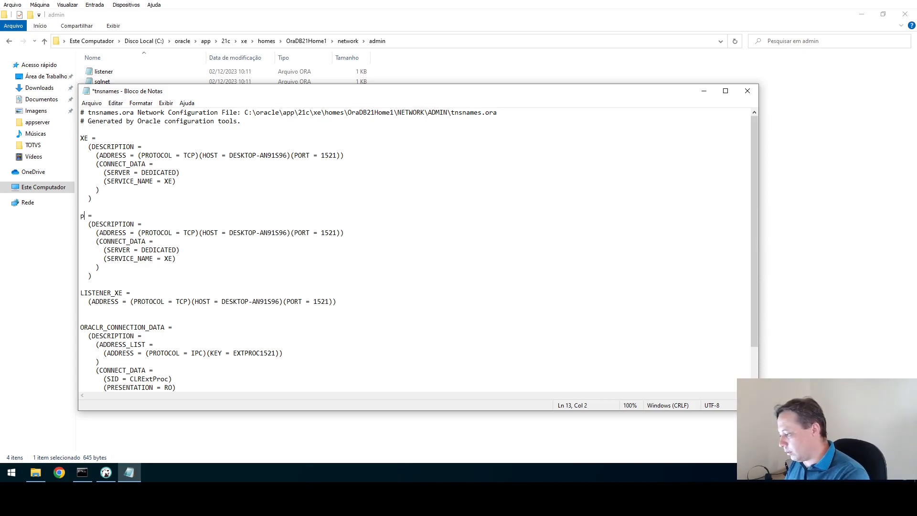
{"action": "type", "text": "P12_1"}
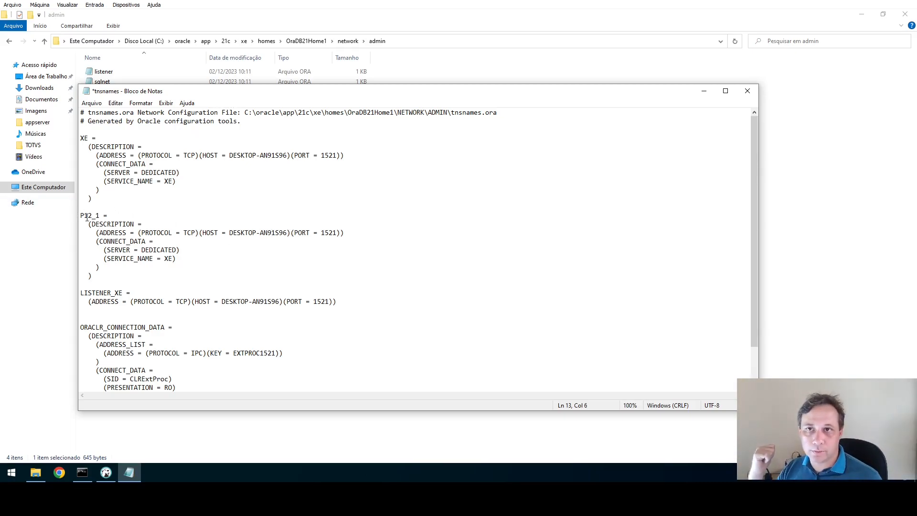
Check the P12_1 entry keeps port 1521 and SERVICE_NAME XE, then save tnsnames.ora and close Notepad.
{"action": "left_click_drag", "start_coordinate": [89, 216], "coordinate": [84, 216]}
{"action": "double_click", "coordinate": [87, 216]}
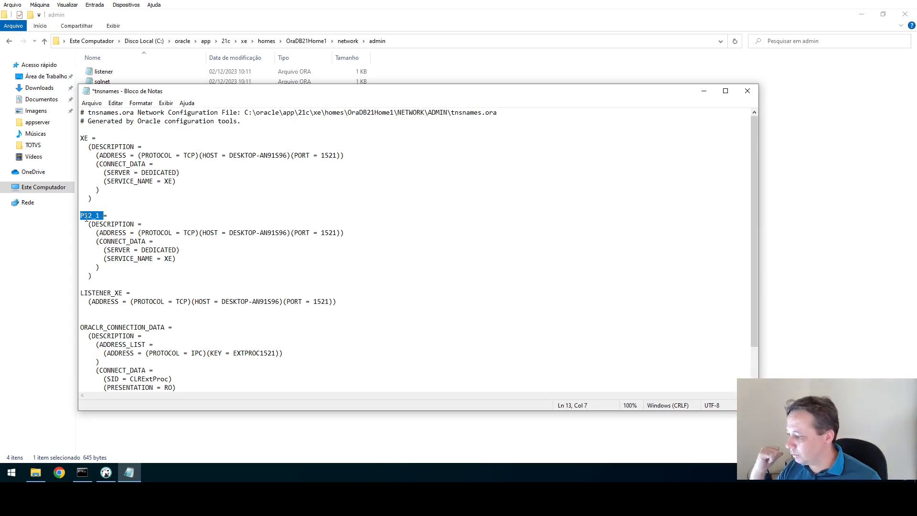
{"action": "double_click", "coordinate": [170, 259]}
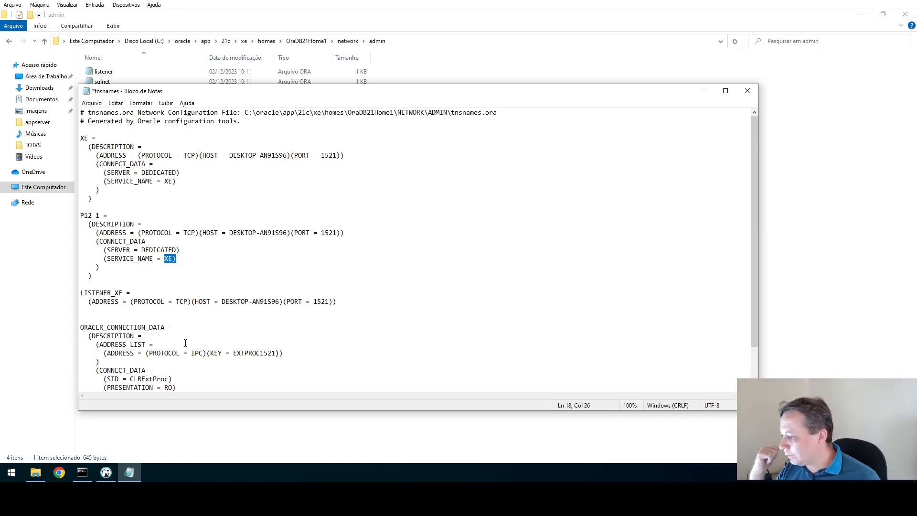
{"action": "double_click", "coordinate": [333, 233]}
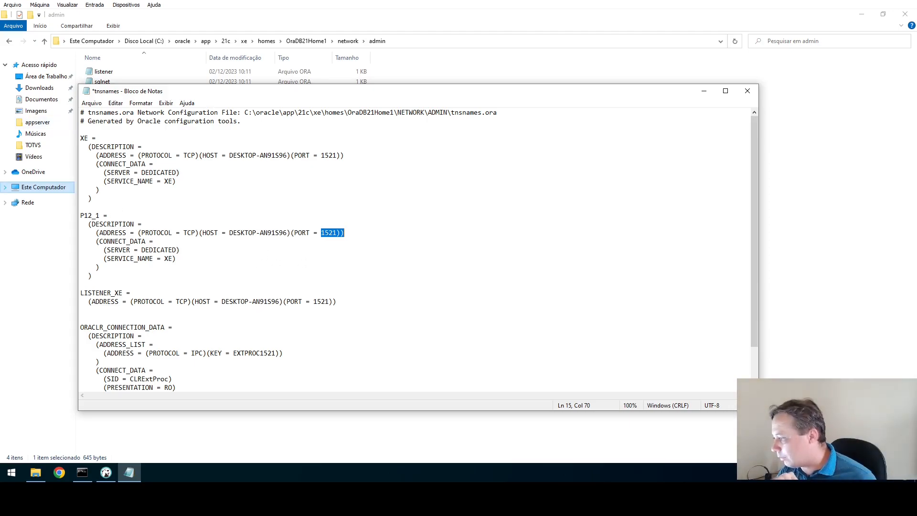
{"action": "left_click", "coordinate": [91, 103]}
{"action": "left_click", "coordinate": [103, 144]}
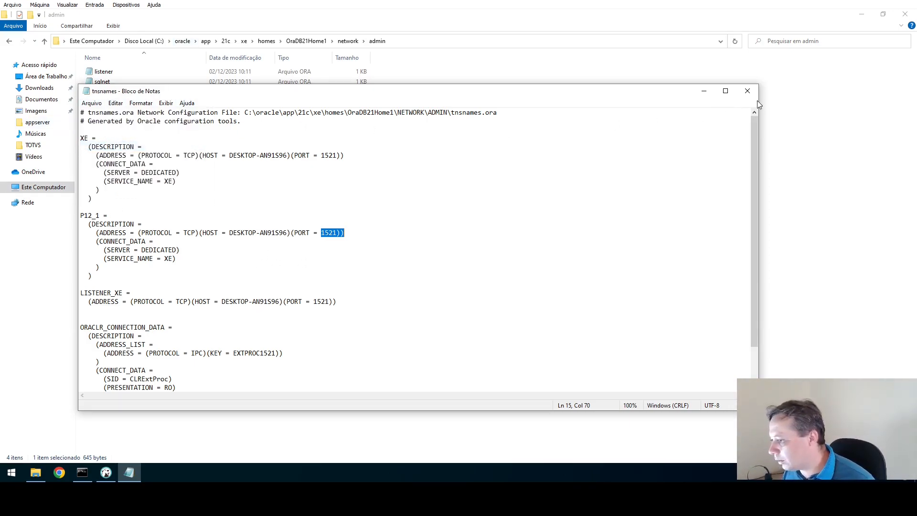
{"action": "left_click", "coordinate": [755, 88]}
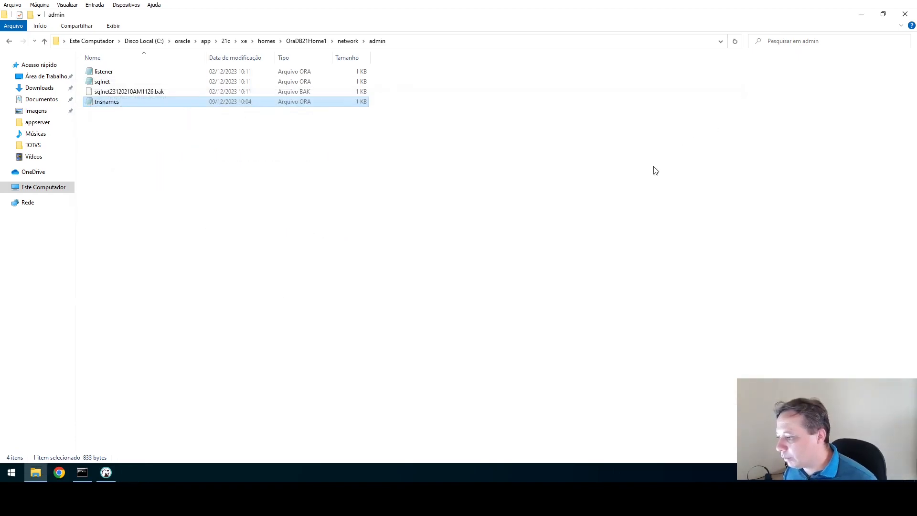
Launch the Services console and select the OracleOraDB21Home1TNSListener service.
{"action": "left_click", "coordinate": [281, 374]}
{"action": "key", "text": "super+r"}
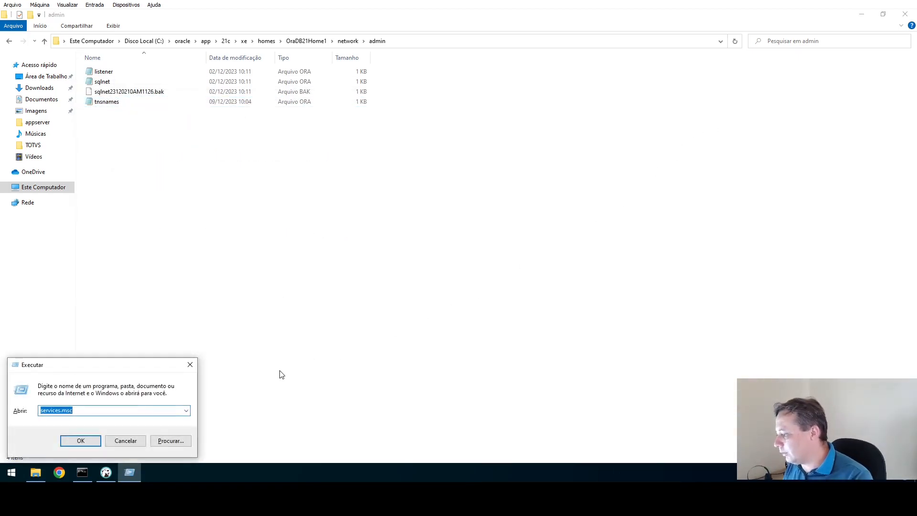
{"action": "key", "text": "Return"}
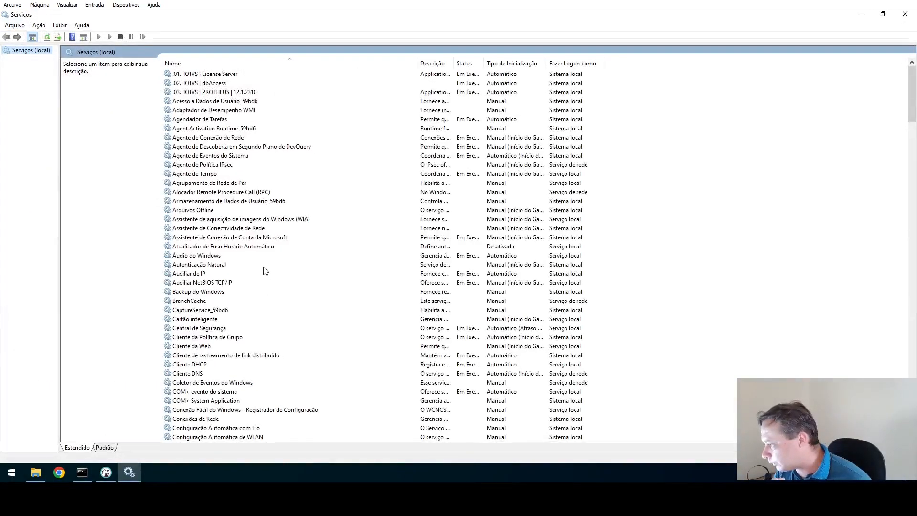
{"action": "left_click", "coordinate": [242, 310]}
{"action": "scroll", "coordinate": [251, 336], "scroll_direction": "down", "scroll_amount": 4}
{"action": "scroll", "coordinate": [253, 339], "scroll_direction": "down", "scroll_amount": 20}
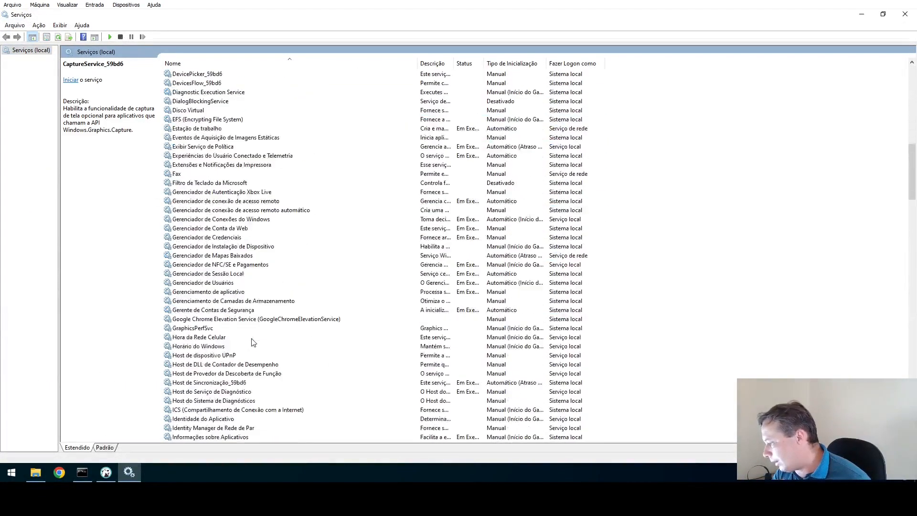
{"action": "scroll", "coordinate": [254, 344], "scroll_direction": "down", "scroll_amount": 7}
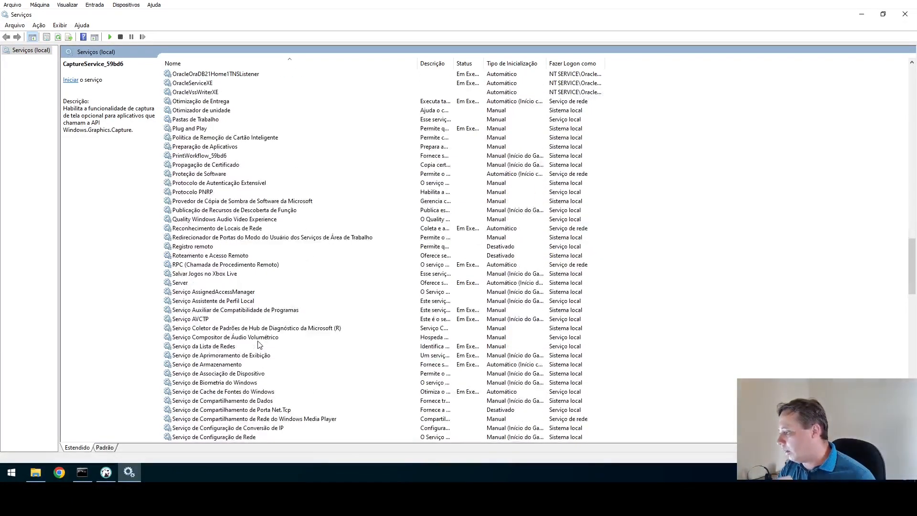
{"action": "scroll", "coordinate": [263, 341], "scroll_direction": "up", "scroll_amount": 5}
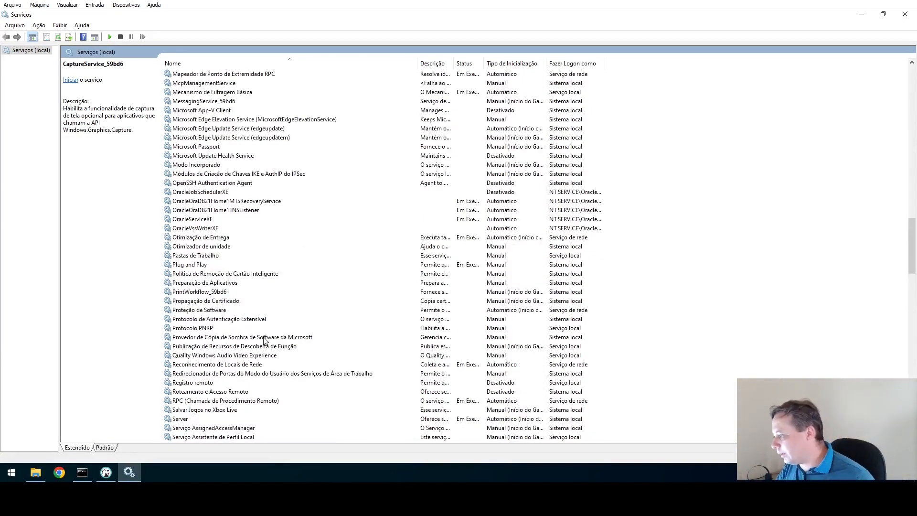
{"action": "left_click", "coordinate": [201, 210]}
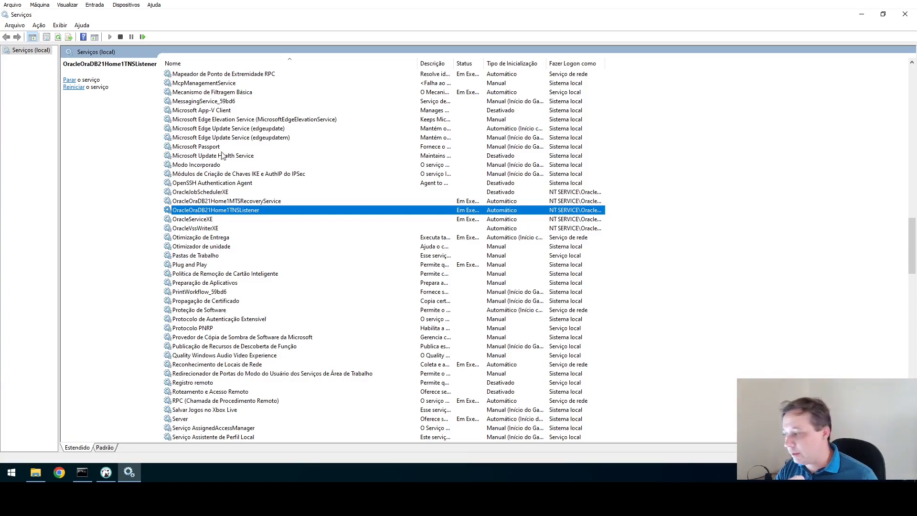
Restart the TNS listener; after the stop error, start the service and restart it again.
{"action": "left_click", "coordinate": [143, 36]}
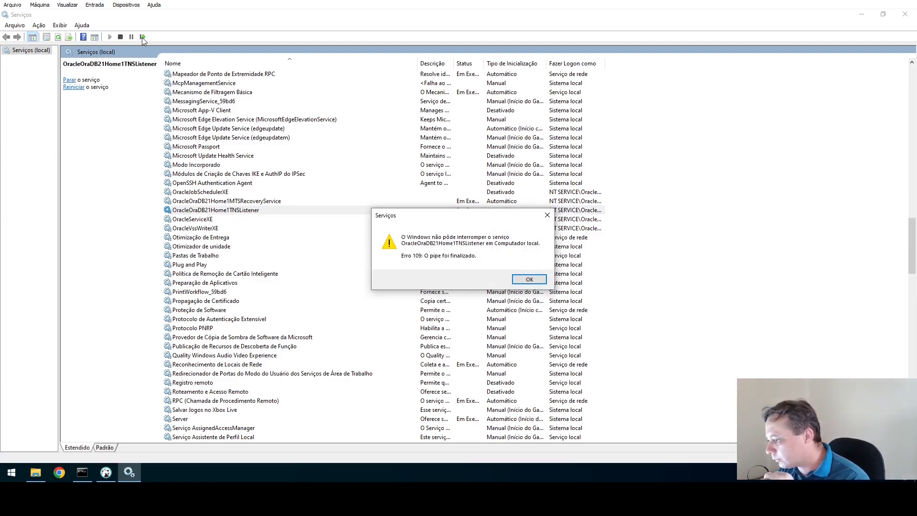
{"action": "left_click", "coordinate": [529, 279]}
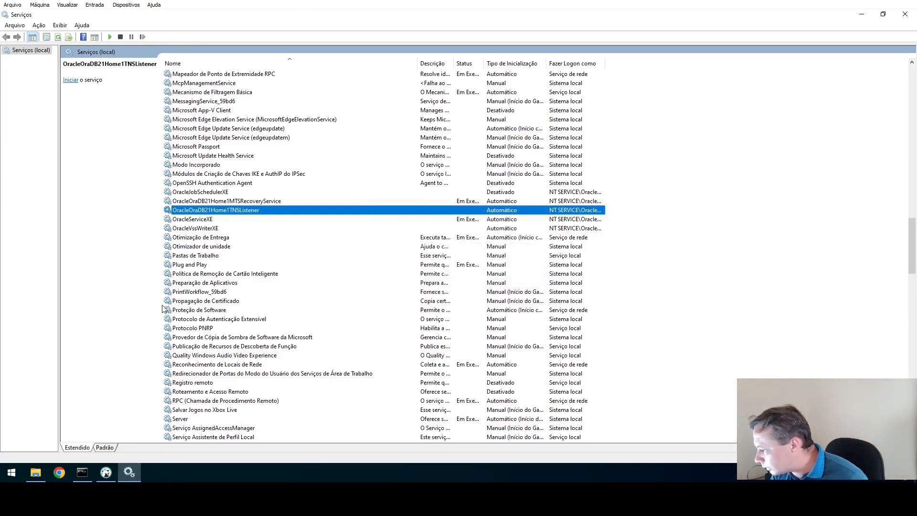
{"action": "left_click", "coordinate": [106, 472]}
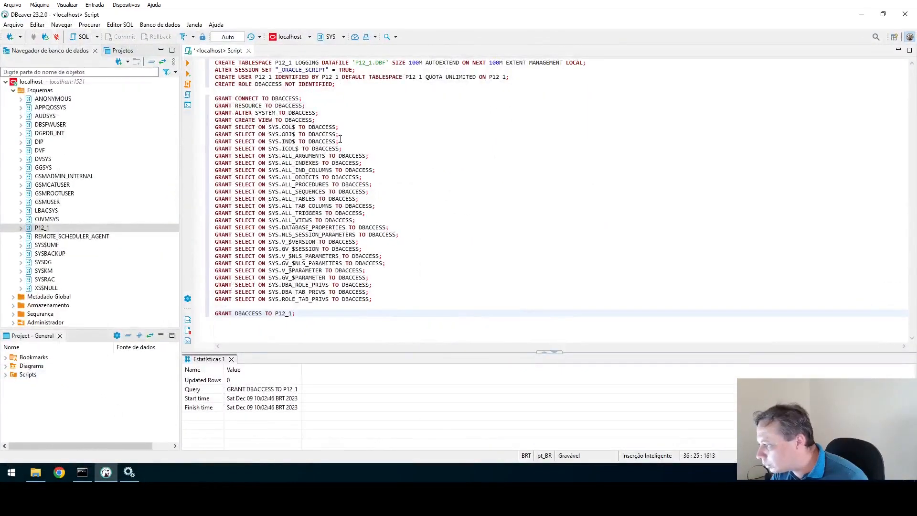
{"action": "left_click", "coordinate": [129, 473]}
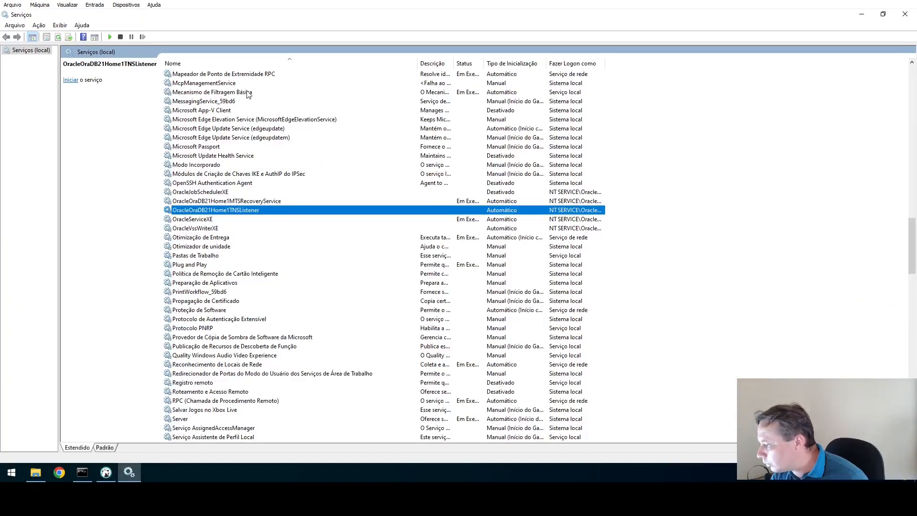
{"action": "left_click", "coordinate": [110, 36]}
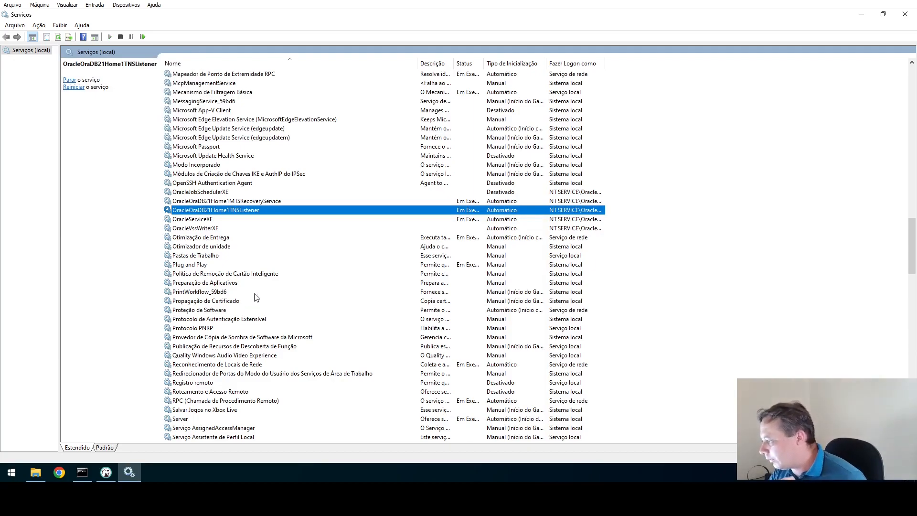
{"action": "left_click", "coordinate": [141, 37]}
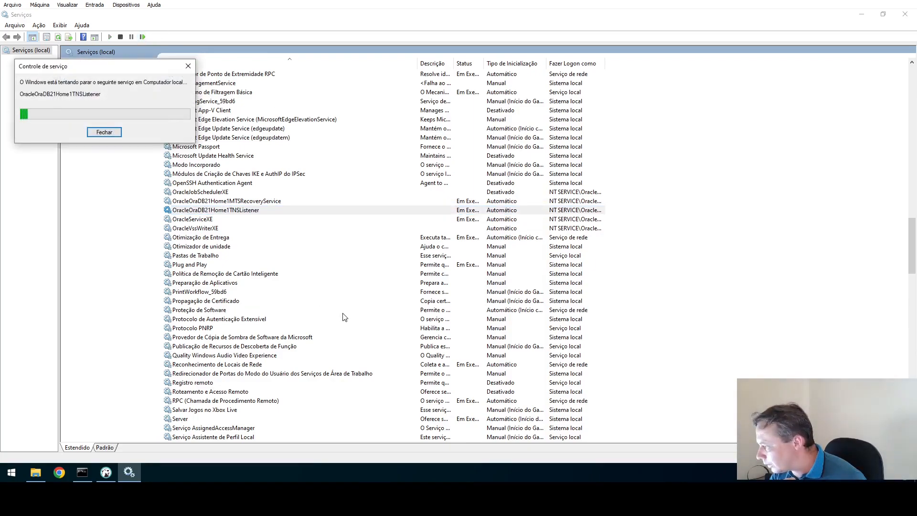
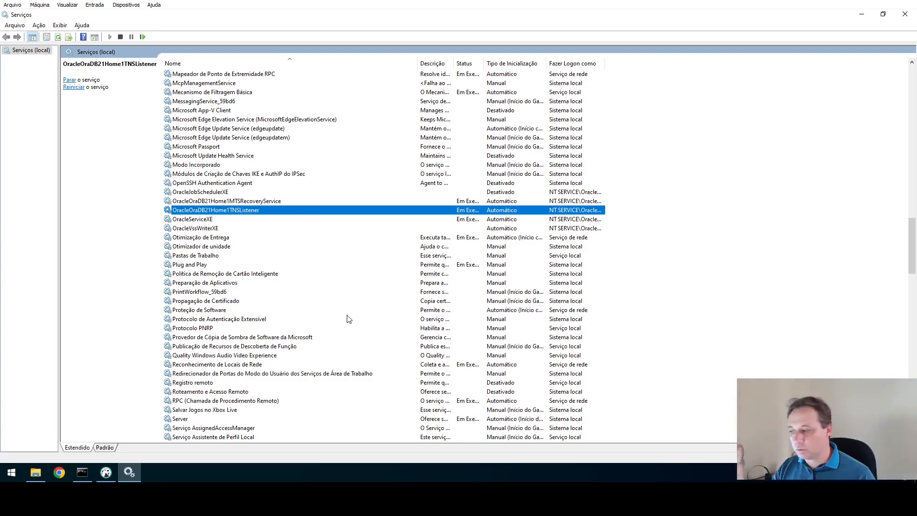
Minimize Services and bring File Explorer forward on the Oracle network\admin folder.
{"action": "left_click", "coordinate": [862, 14]}
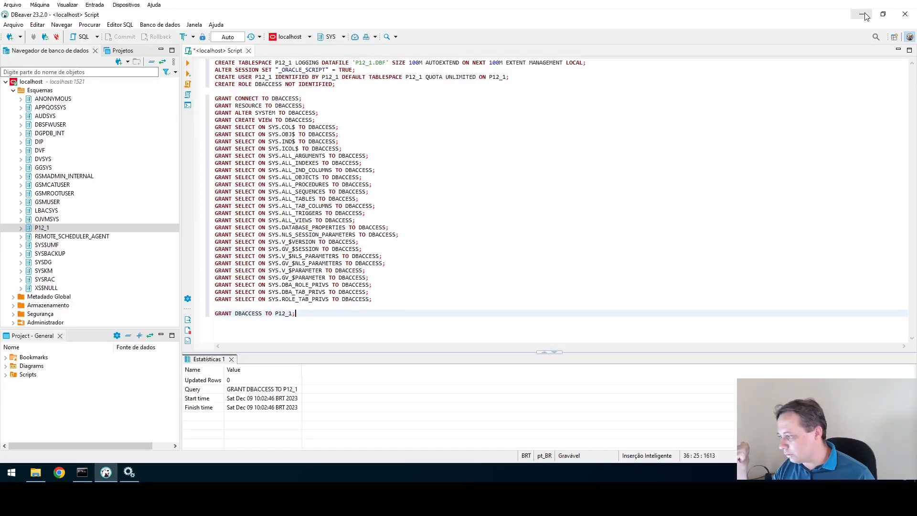
{"action": "mouse_move", "coordinate": [129, 473]}
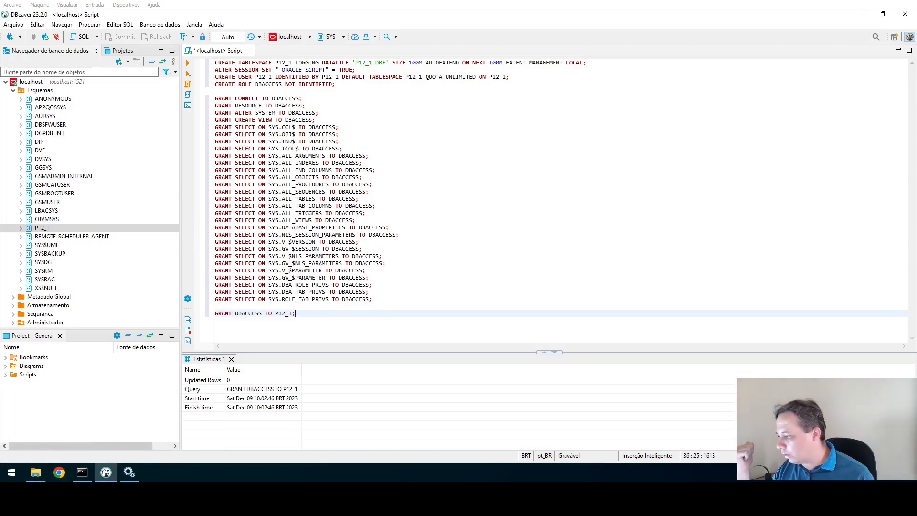
{"action": "left_click", "coordinate": [36, 472]}
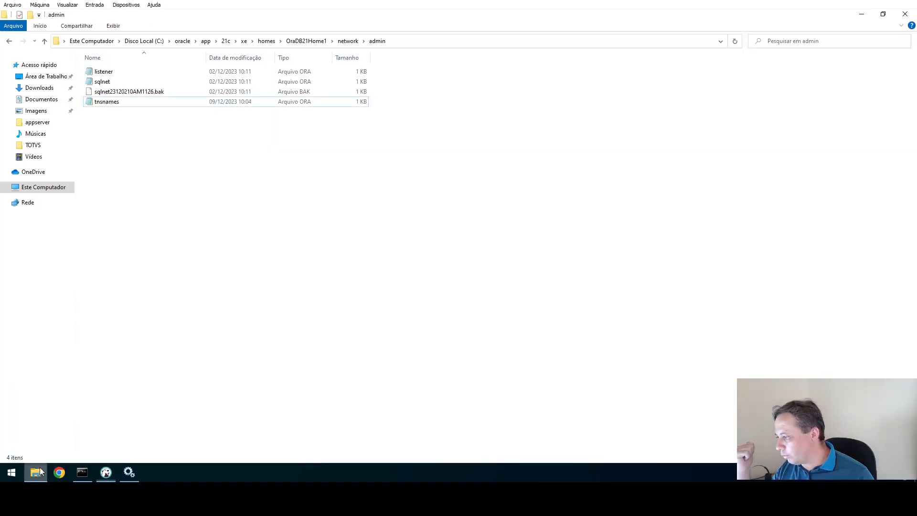
Browse to C:\TOTVS\02_DBACCESS\windows and select the dbmonitor application.
{"action": "left_click", "coordinate": [32, 190]}
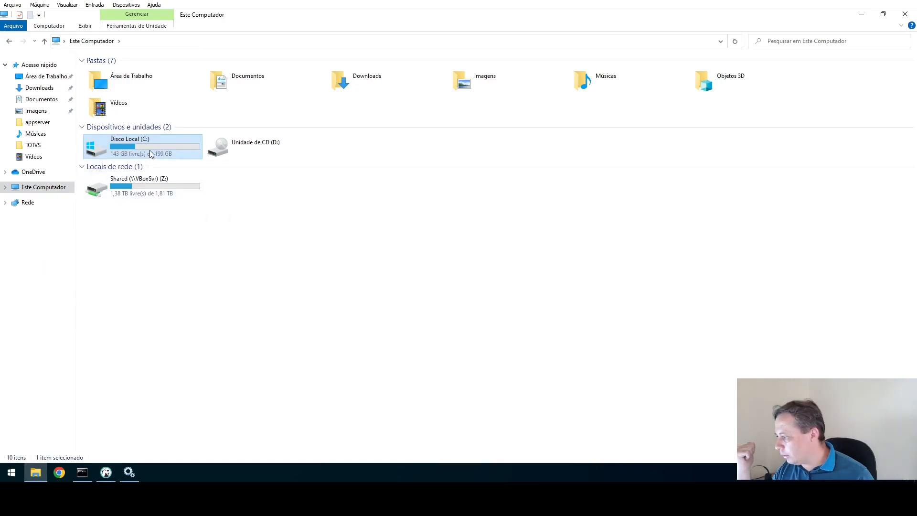
{"action": "double_click", "coordinate": [150, 152]}
{"action": "double_click", "coordinate": [108, 121]}
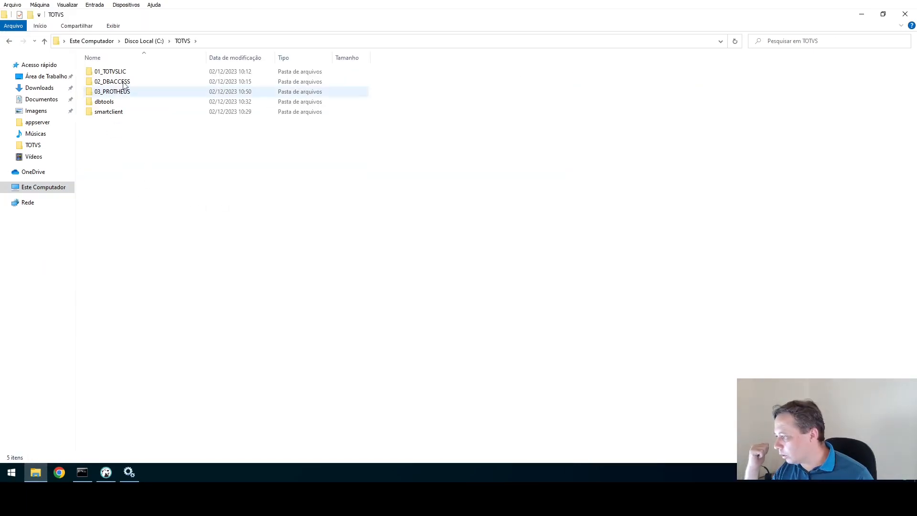
{"action": "double_click", "coordinate": [120, 92]}
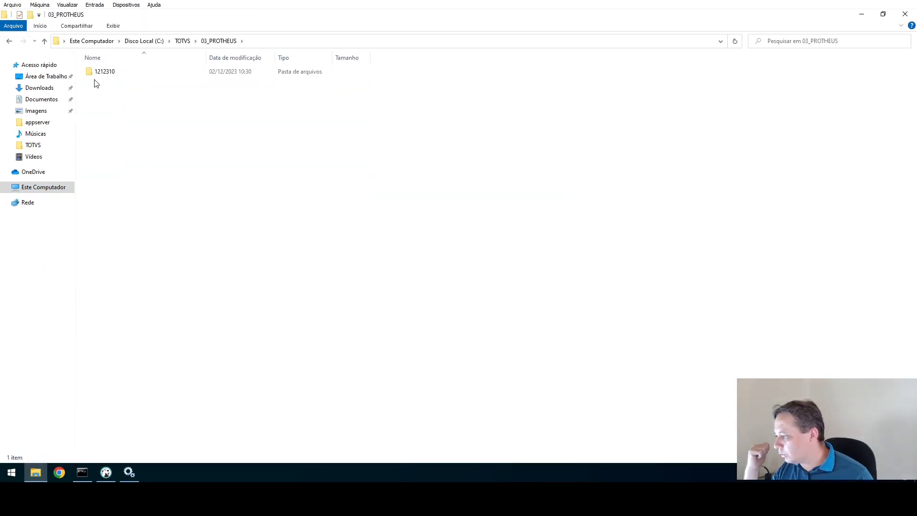
{"action": "left_click", "coordinate": [183, 42]}
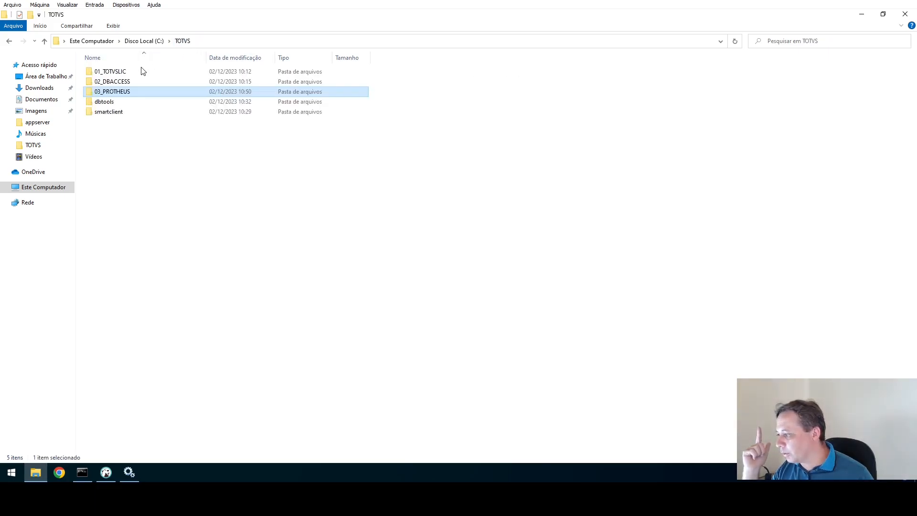
{"action": "double_click", "coordinate": [112, 82]}
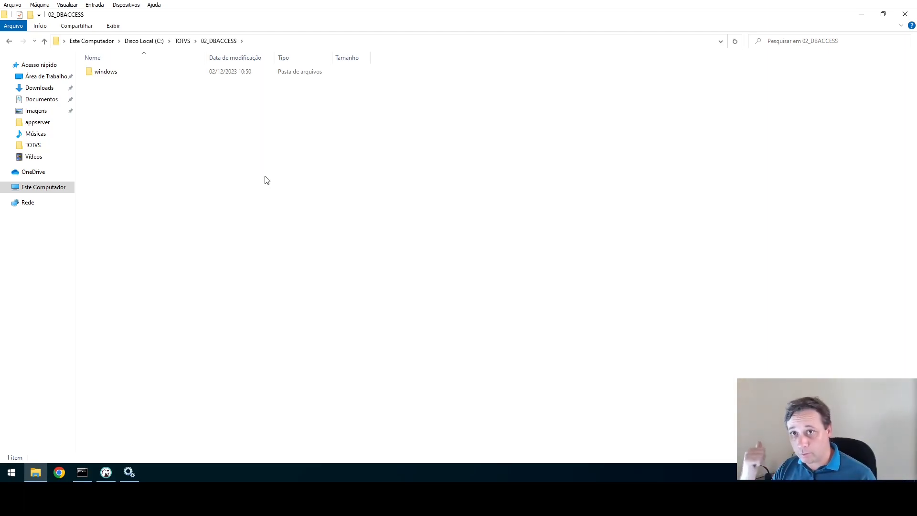
{"action": "double_click", "coordinate": [106, 74]}
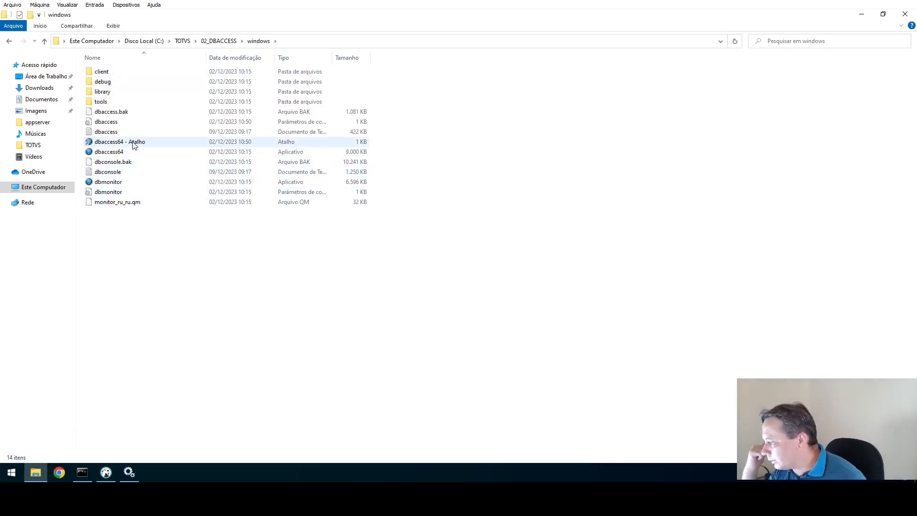
{"action": "left_click", "coordinate": [119, 184]}
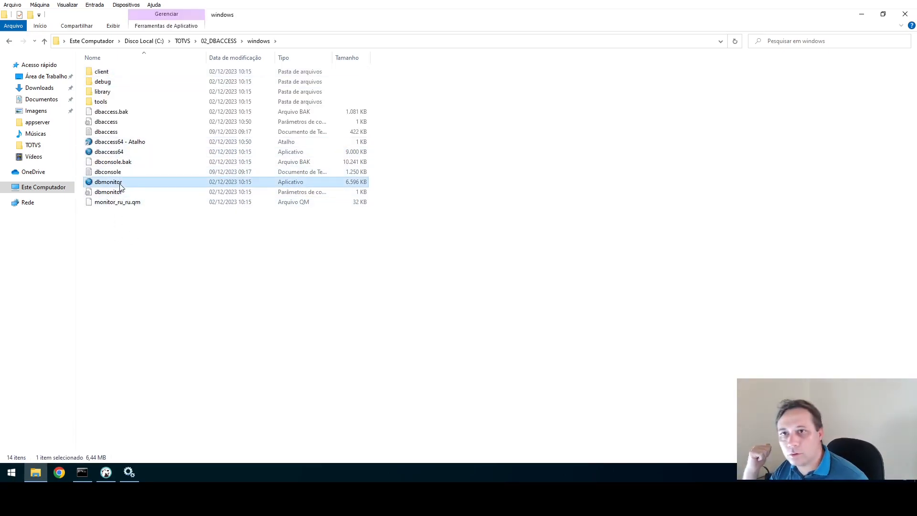
Launch DBMonitor, connect to localhost:7890 and open the Configurações > Oracle settings.
{"action": "double_click", "coordinate": [120, 187]}
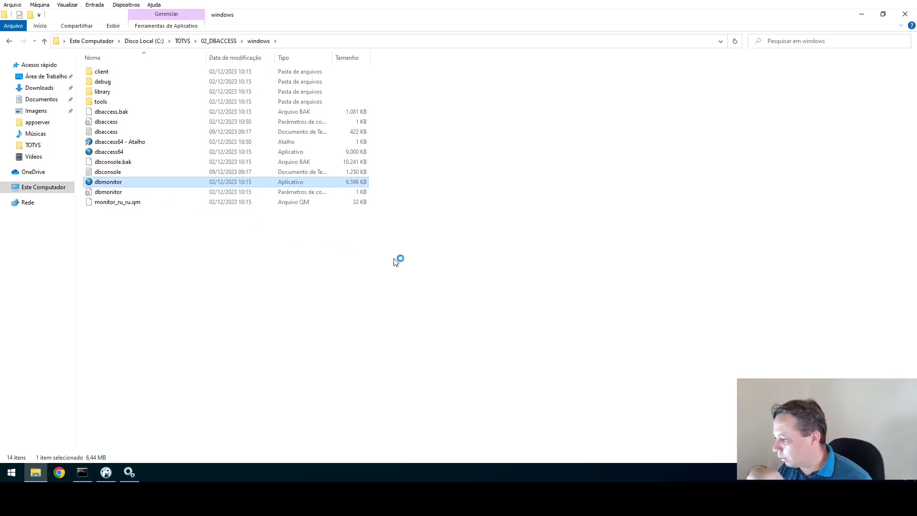
{"action": "left_click", "coordinate": [462, 258]}
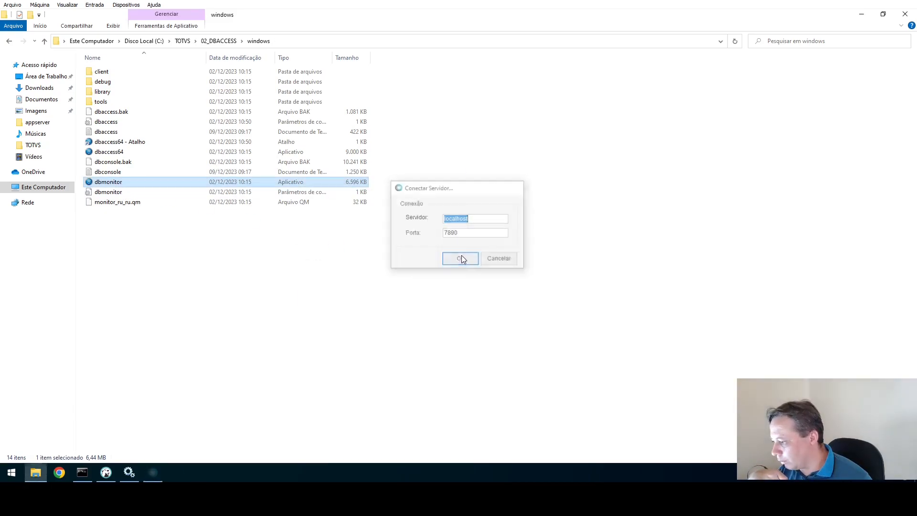
{"action": "left_click", "coordinate": [427, 126]}
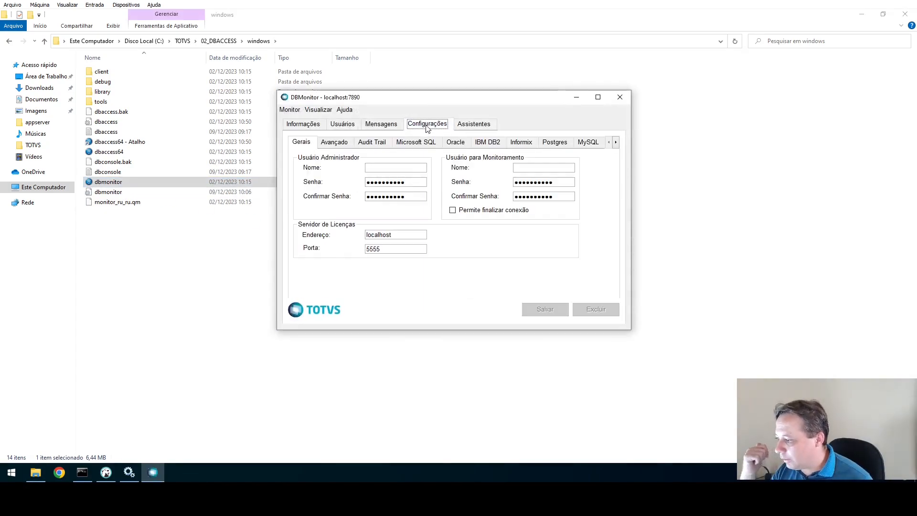
{"action": "left_click", "coordinate": [458, 145]}
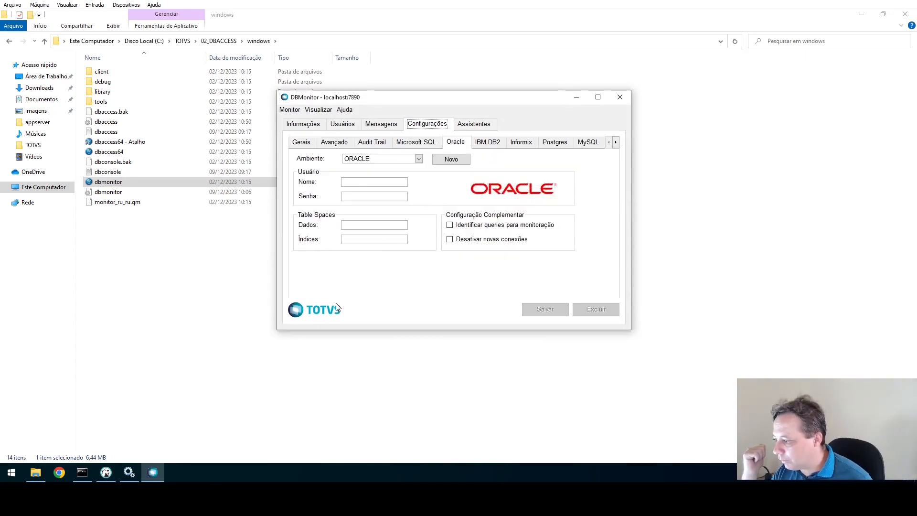
{"action": "left_click", "coordinate": [382, 159]}
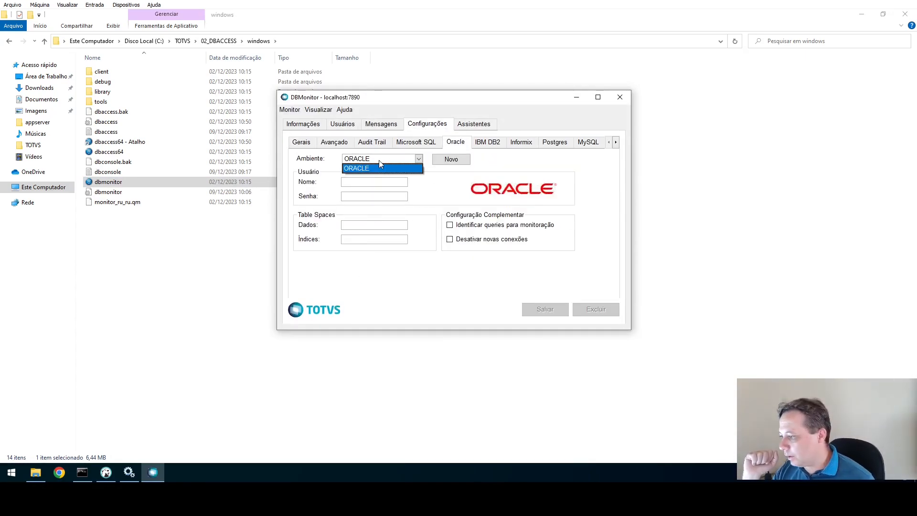
{"action": "left_click", "coordinate": [444, 187]}
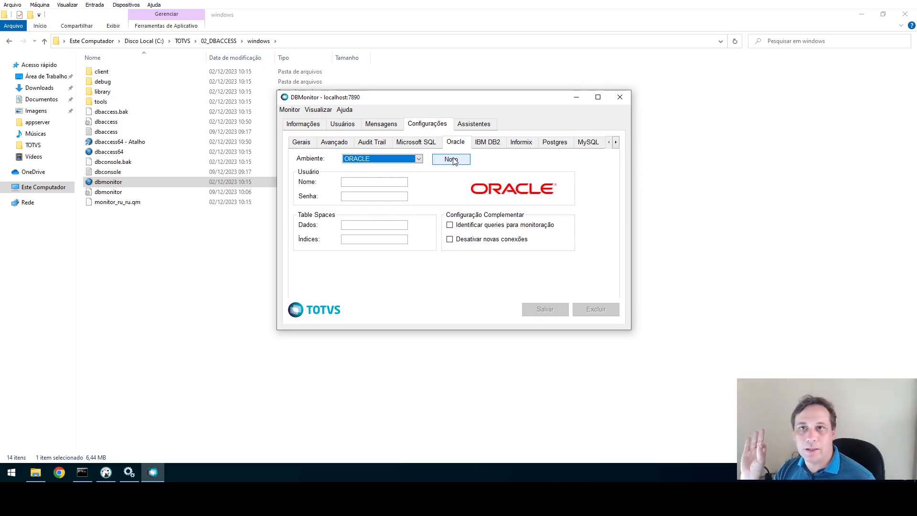
Create the Oracle environment P12_1 with database user P12_1 and save its password.
{"action": "left_click", "coordinate": [451, 160]}
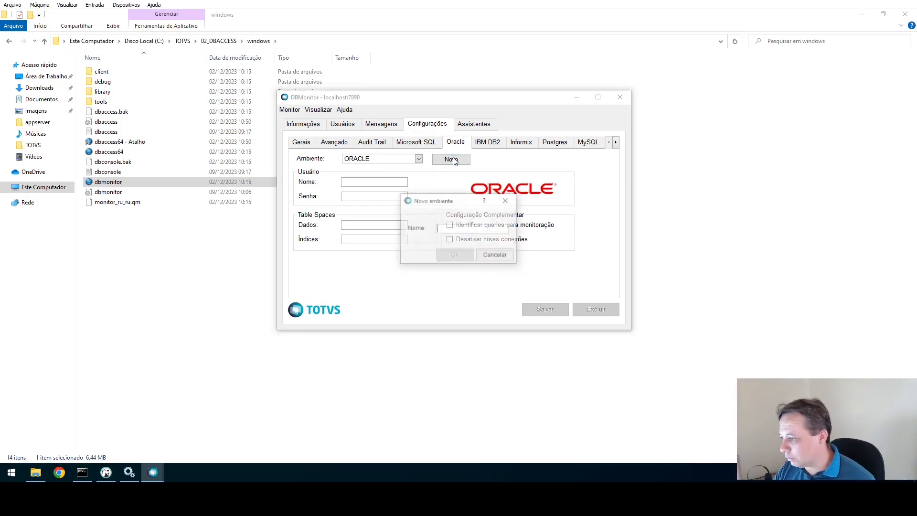
{"action": "type", "text": "p12"}
{"action": "key", "text": "BackSpace"}
{"action": "key", "text": "BackSpace"}
{"action": "key", "text": "BackSpace"}
{"action": "type", "text": "P12_1"}
{"action": "left_click", "coordinate": [454, 255]}
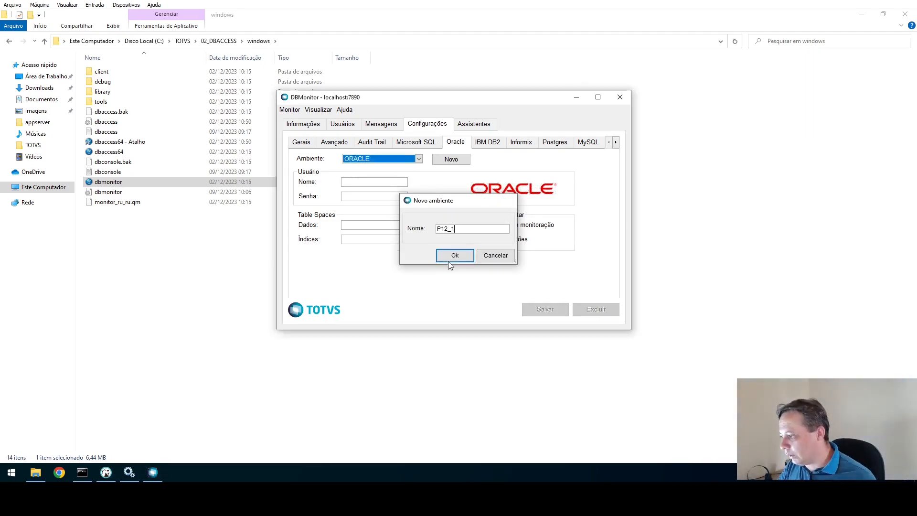
{"action": "left_click", "coordinate": [387, 184]}
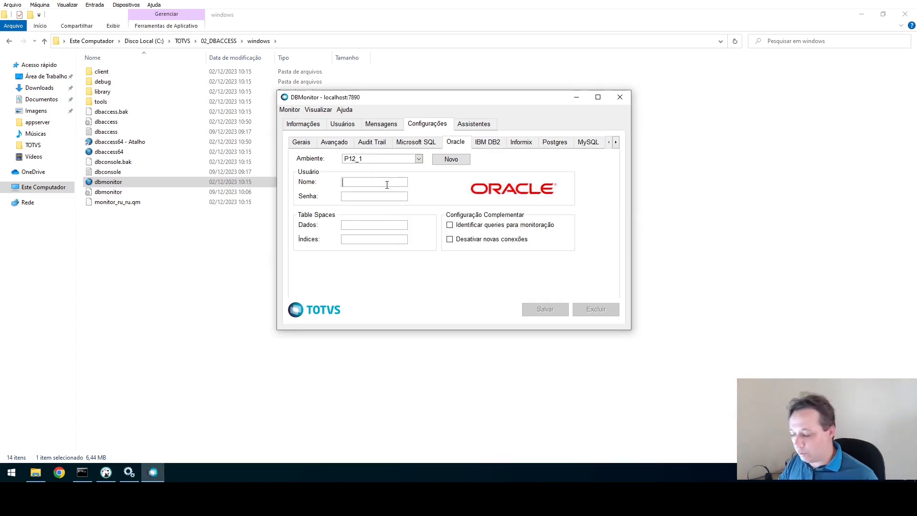
{"action": "type", "text": "P12_1"}
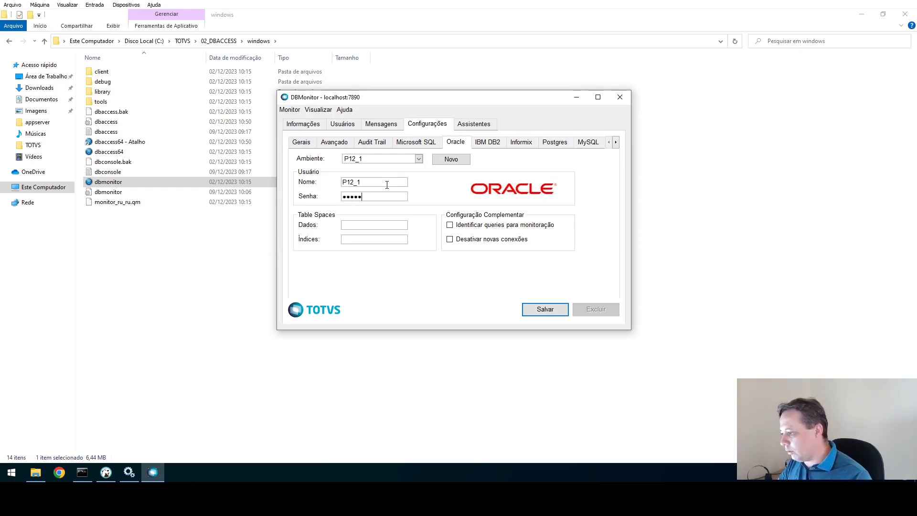
{"action": "left_click", "coordinate": [544, 309]}
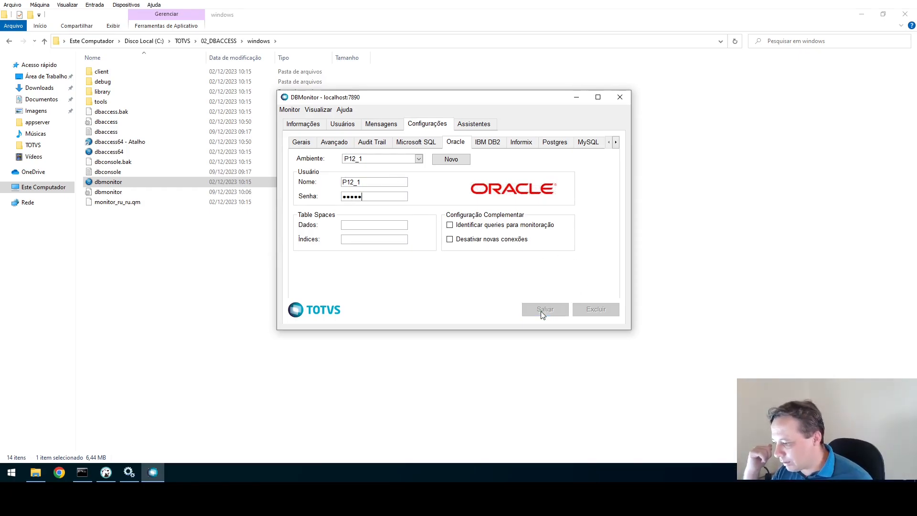
{"action": "double_click", "coordinate": [369, 181]}
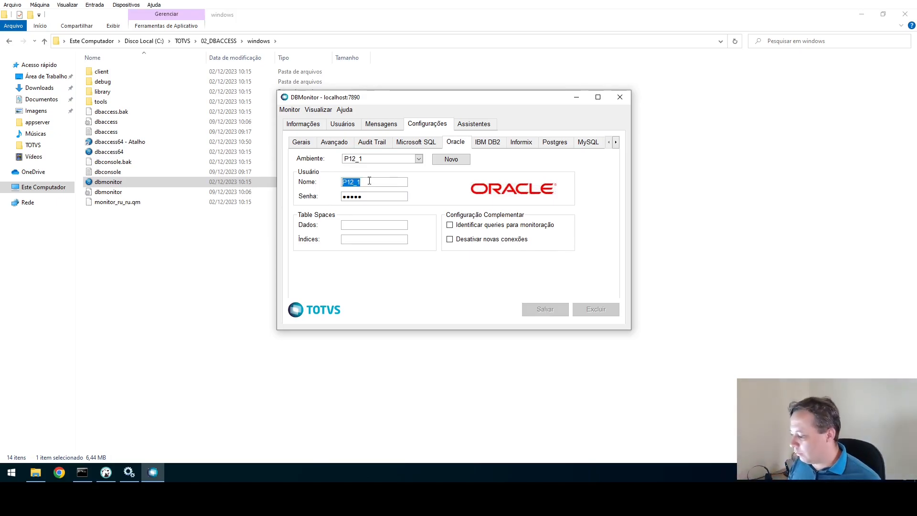
Run the connection validation wizard for Oracle environment P12_1 and dismiss the failure message.
{"action": "left_click", "coordinate": [492, 125]}
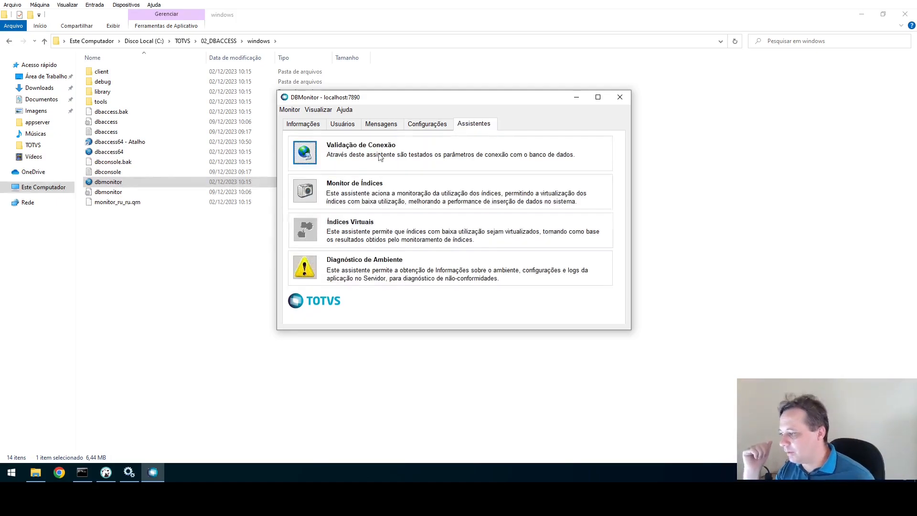
{"action": "left_click", "coordinate": [313, 162]}
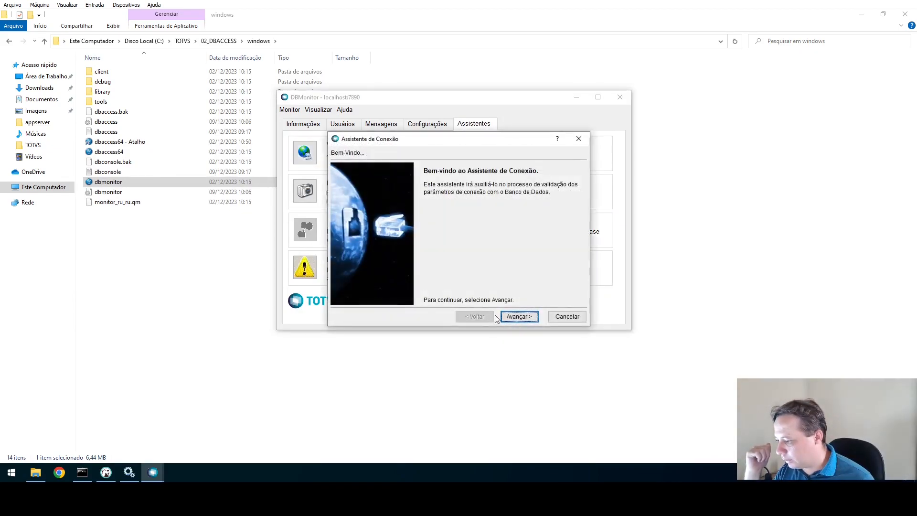
{"action": "left_click", "coordinate": [470, 194]}
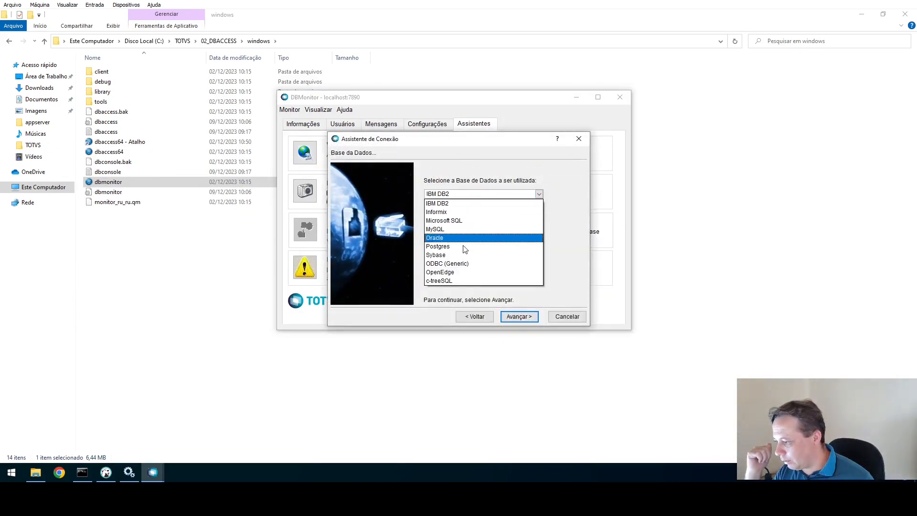
{"action": "left_click", "coordinate": [449, 238]}
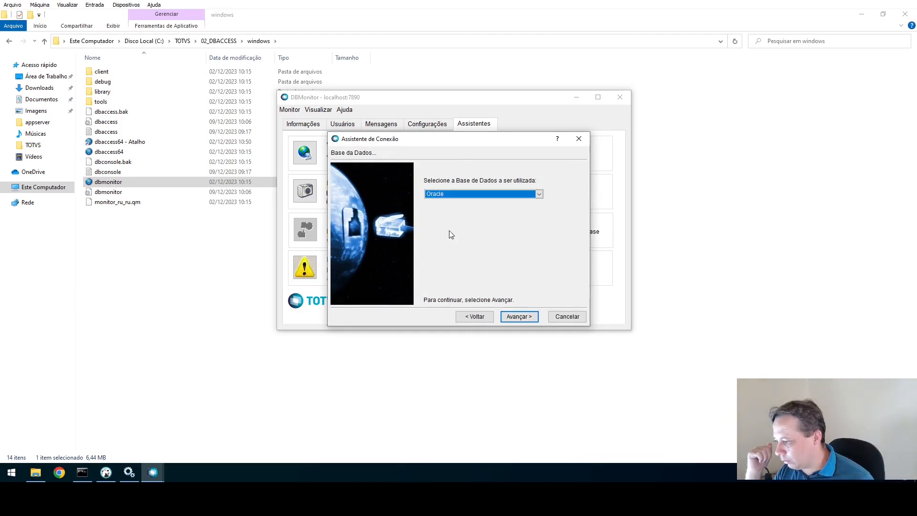
{"action": "left_click", "coordinate": [517, 317]}
{"action": "type", "text": "P12_1"}
{"action": "left_click", "coordinate": [517, 318]}
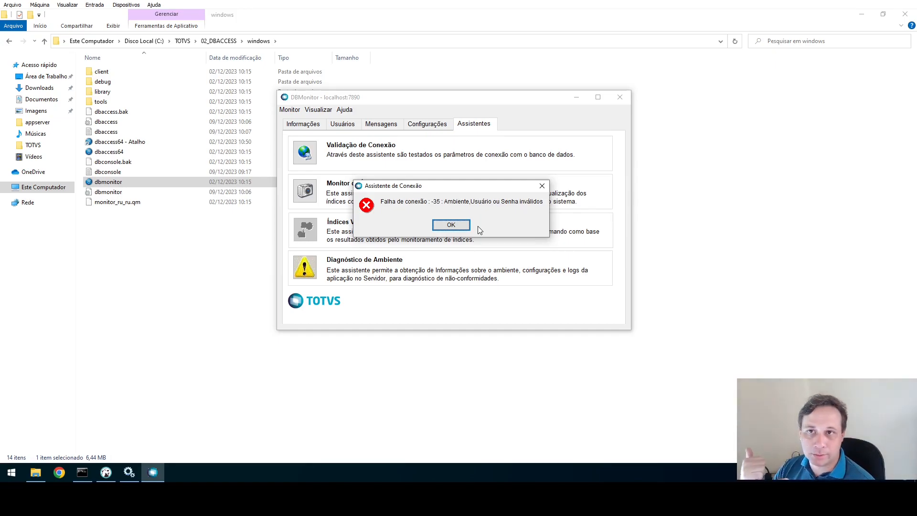
{"action": "left_click", "coordinate": [453, 224]}
Clear all messages from the server message log and close DBMonitor.
{"action": "left_click", "coordinate": [380, 125]}
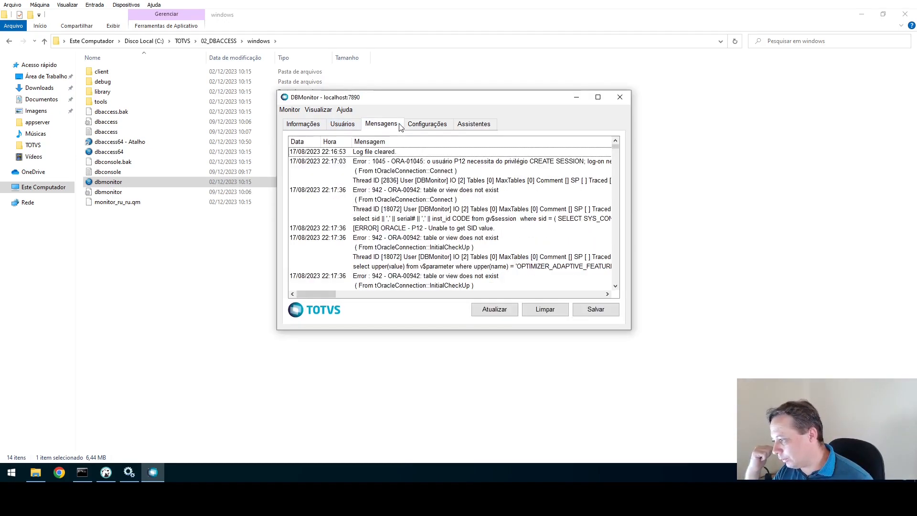
{"action": "scroll", "coordinate": [484, 259], "scroll_direction": "down", "scroll_amount": 1}
{"action": "scroll", "coordinate": [485, 260], "scroll_direction": "down", "scroll_amount": 8}
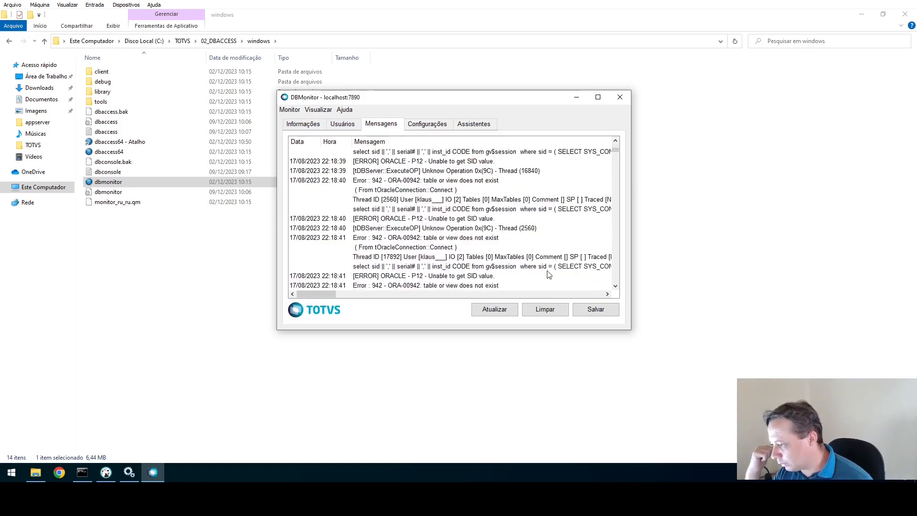
{"action": "left_click_drag", "start_coordinate": [616, 151], "coordinate": [616, 143]}
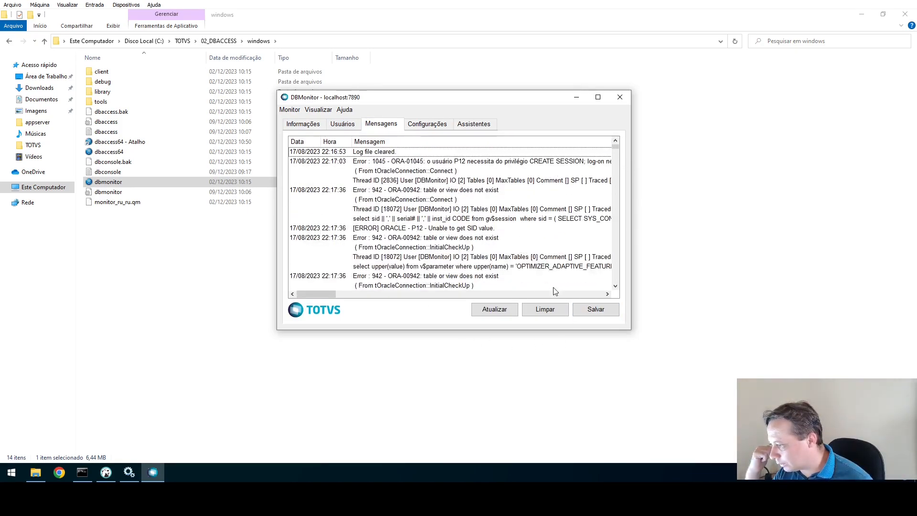
{"action": "left_click", "coordinate": [550, 309]}
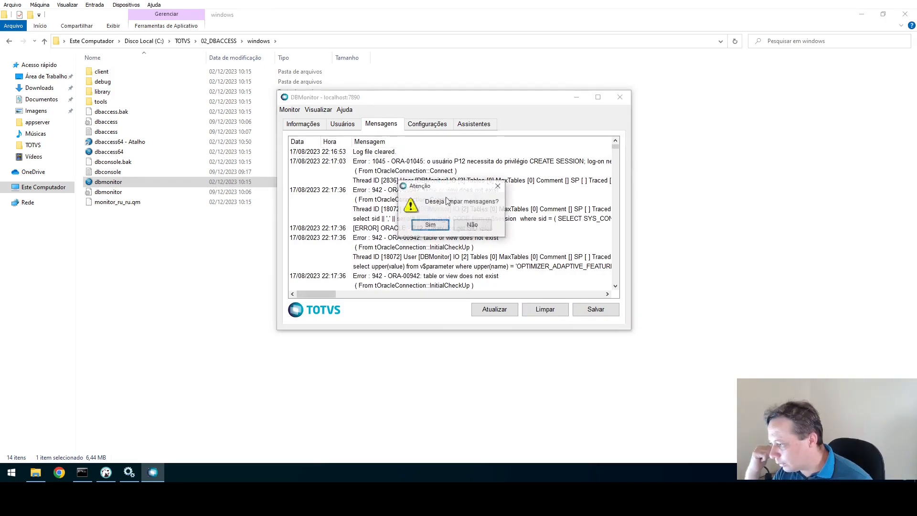
{"action": "left_click", "coordinate": [430, 225]}
{"action": "left_click", "coordinate": [619, 97]}
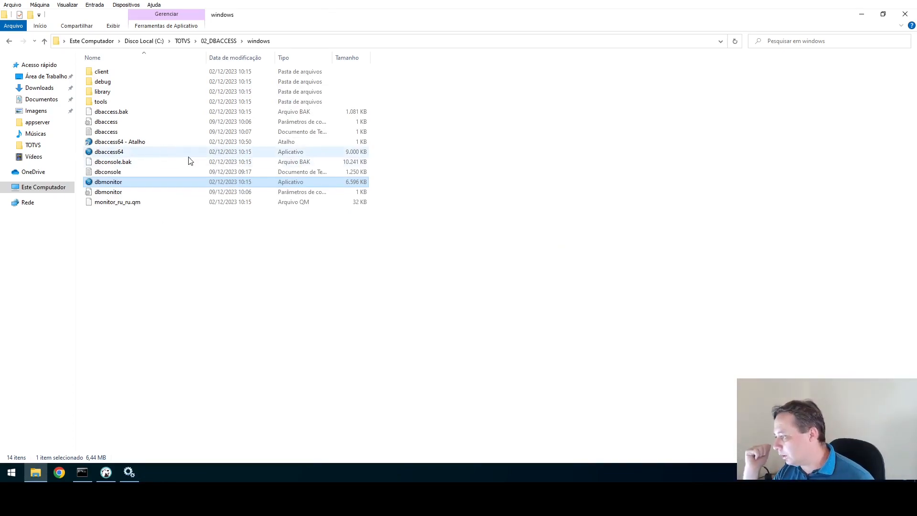
In a new Explorer window, browse to C:\oracle\instantclient_21_12 and select oci.dll.
{"action": "key", "text": "super+e"}
{"action": "left_click", "coordinate": [152, 155]}
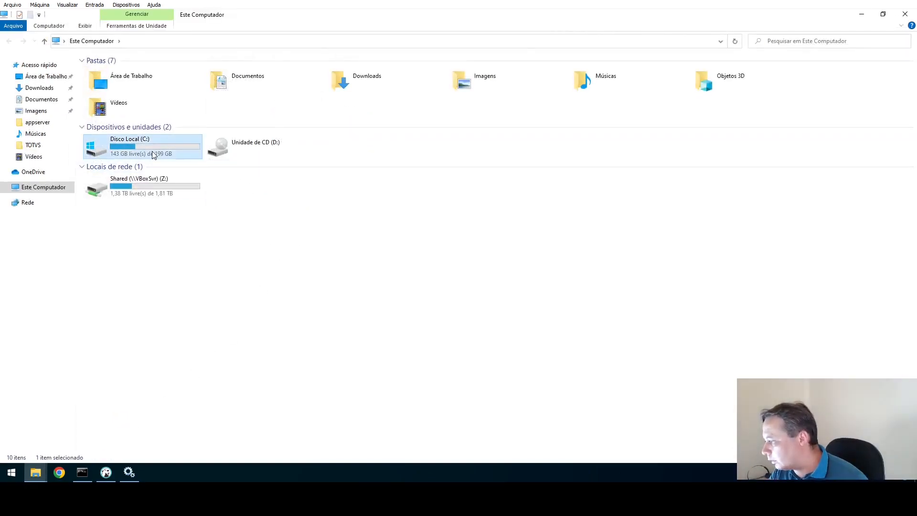
{"action": "double_click", "coordinate": [153, 155]}
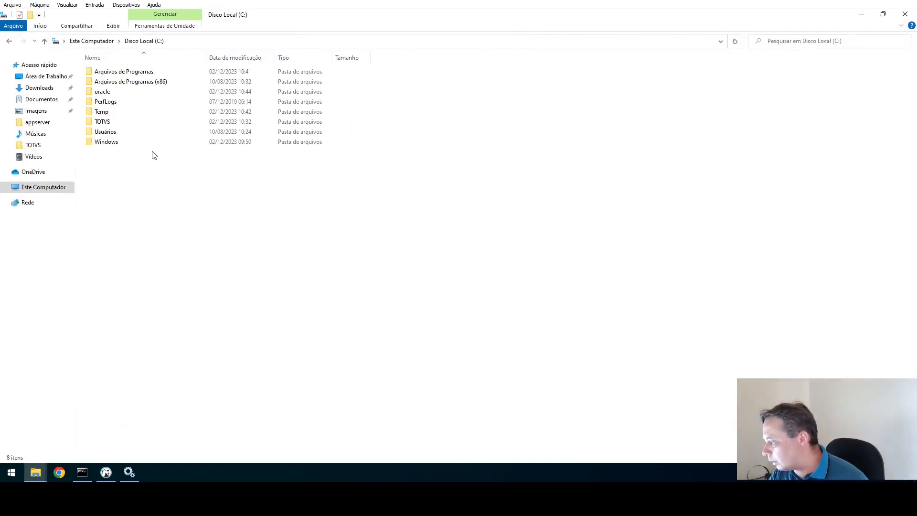
{"action": "left_click", "coordinate": [108, 96]}
{"action": "double_click", "coordinate": [108, 95]}
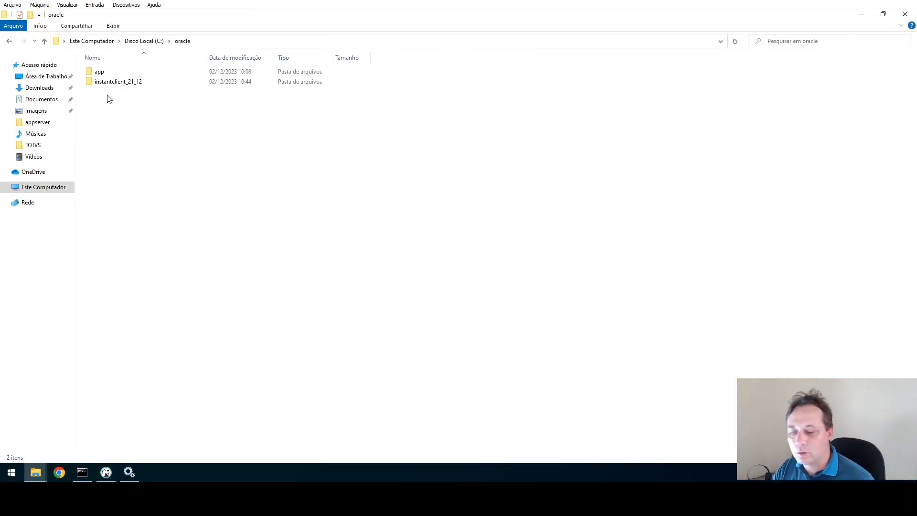
{"action": "left_click", "coordinate": [96, 85]}
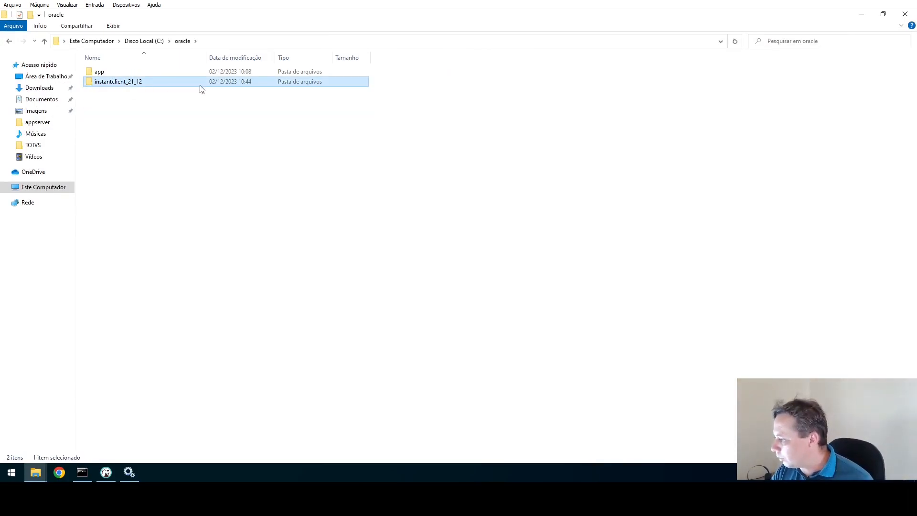
{"action": "double_click", "coordinate": [127, 82]}
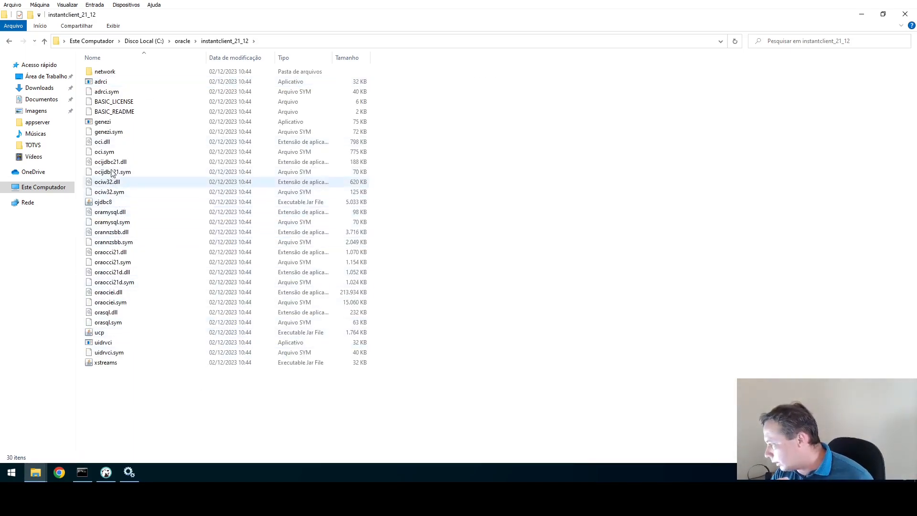
{"action": "left_click", "coordinate": [108, 143]}
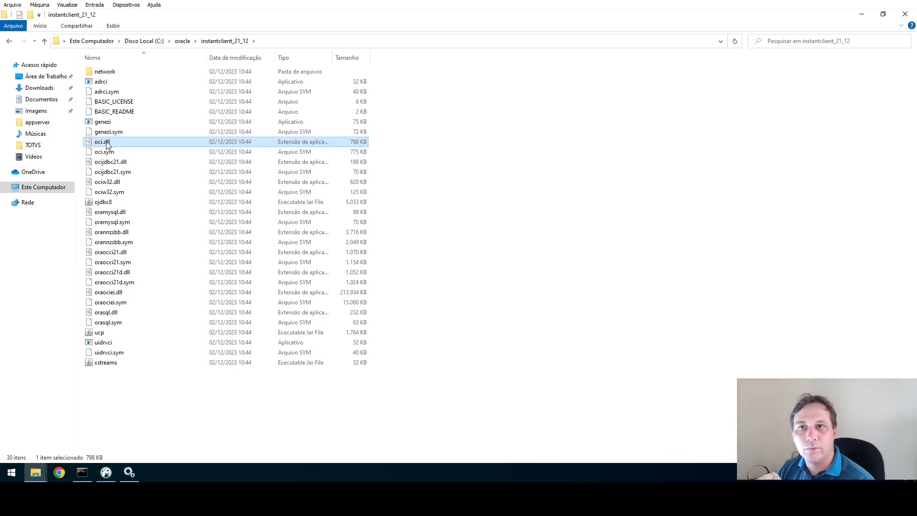
Copy the full oci.dll path from the address bar and return to the DBAccess windows folder.
{"action": "left_click", "coordinate": [354, 41]}
{"action": "left_click", "coordinate": [354, 41]}
{"action": "type", "text": "\\OCI"}
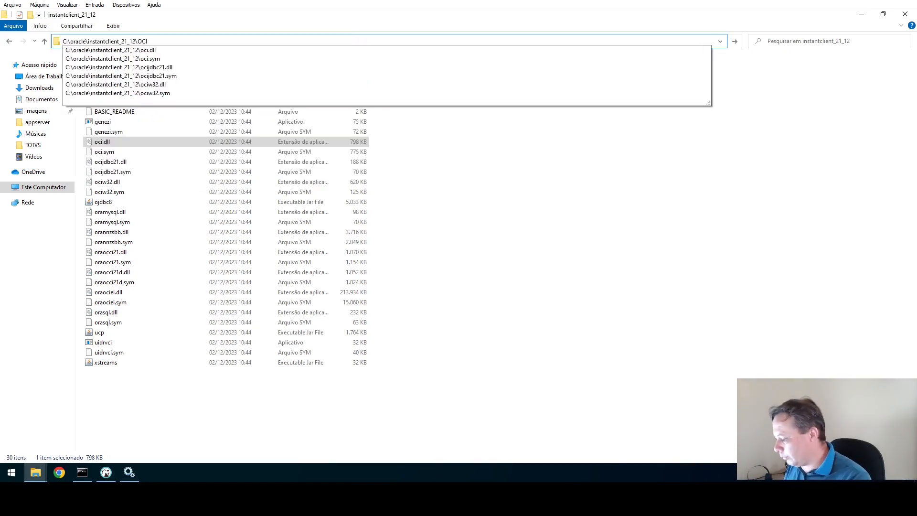
{"action": "key", "text": "Down"}
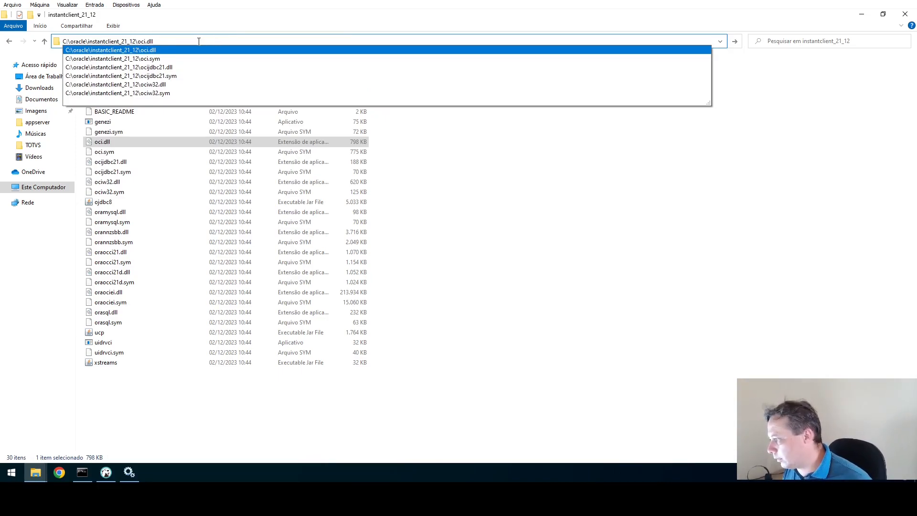
{"action": "left_click_drag", "start_coordinate": [175, 40], "coordinate": [63, 40]}
{"action": "key", "text": "ctrl+c"}
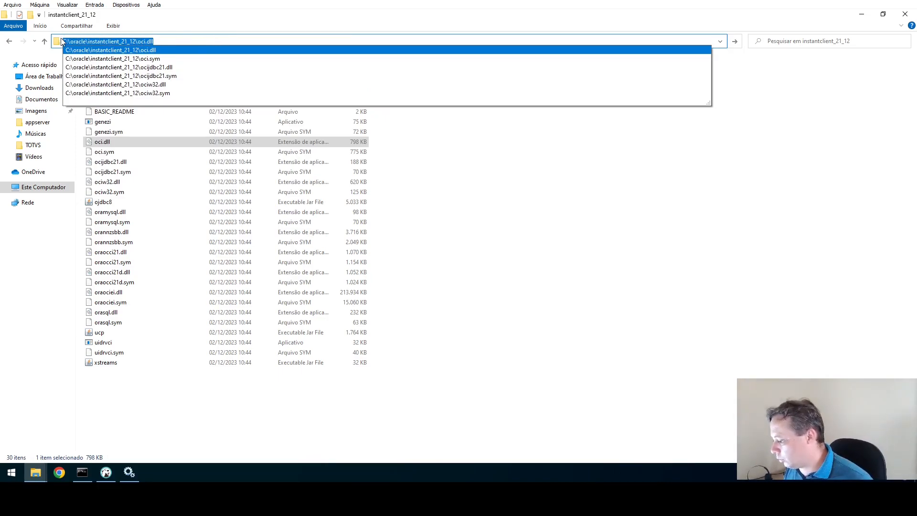
{"action": "left_click", "coordinate": [785, 177]}
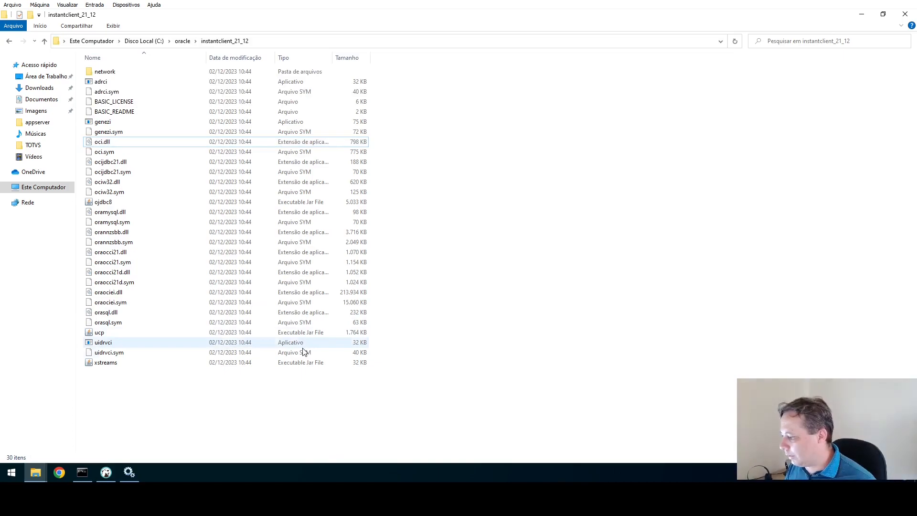
{"action": "key", "text": "alt+Tab"}
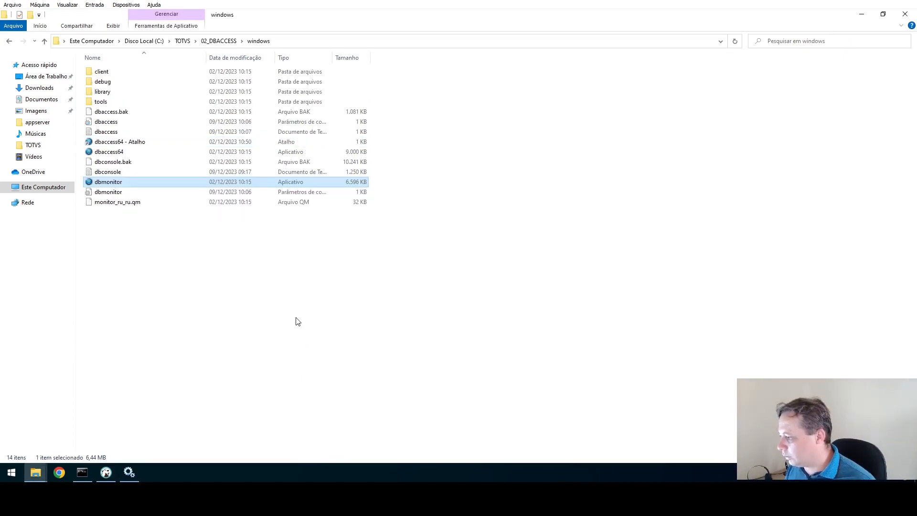
Open dbaccess.ini in Notepad and go to the environments=P12_1 line under [ORACLE].
{"action": "left_click", "coordinate": [112, 124]}
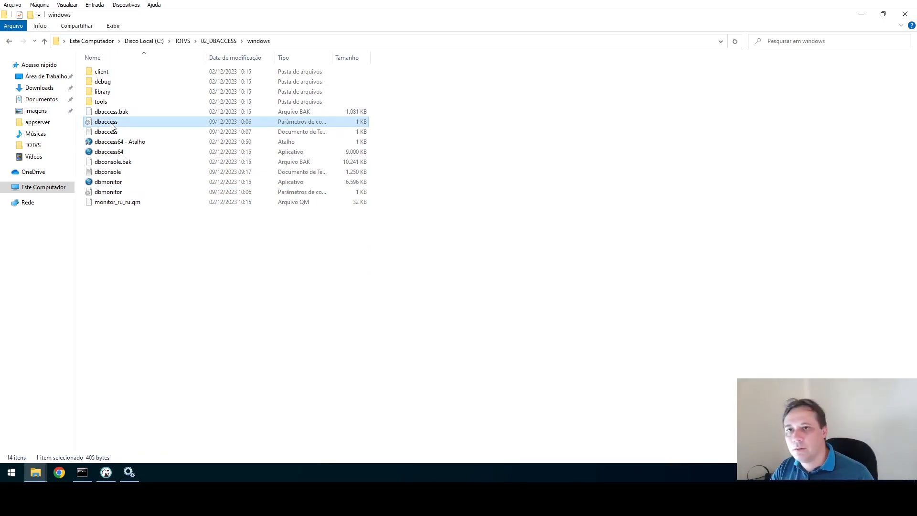
{"action": "double_click", "coordinate": [112, 124]}
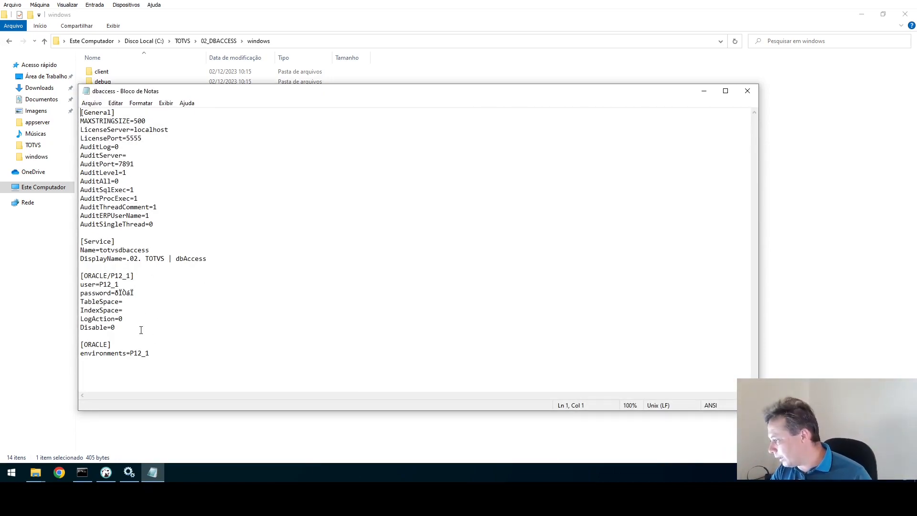
{"action": "left_click_drag", "start_coordinate": [116, 328], "coordinate": [81, 276]}
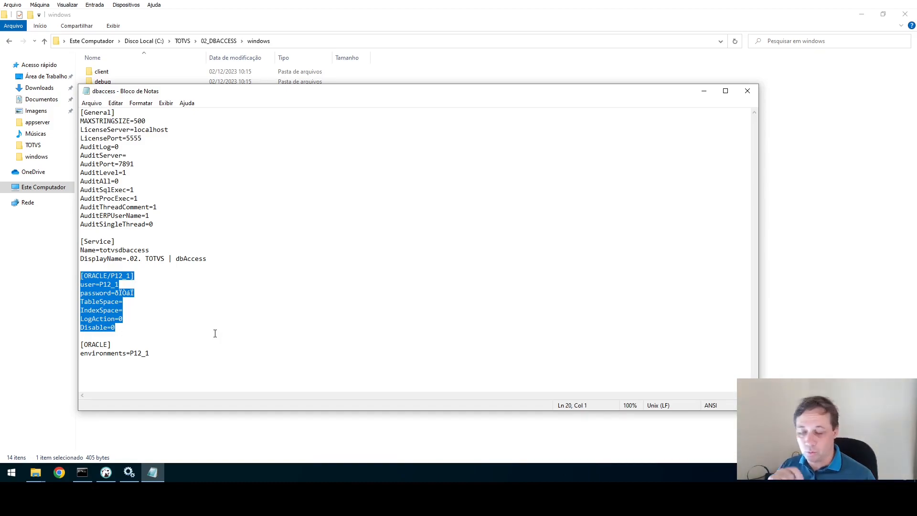
{"action": "left_click", "coordinate": [146, 352]}
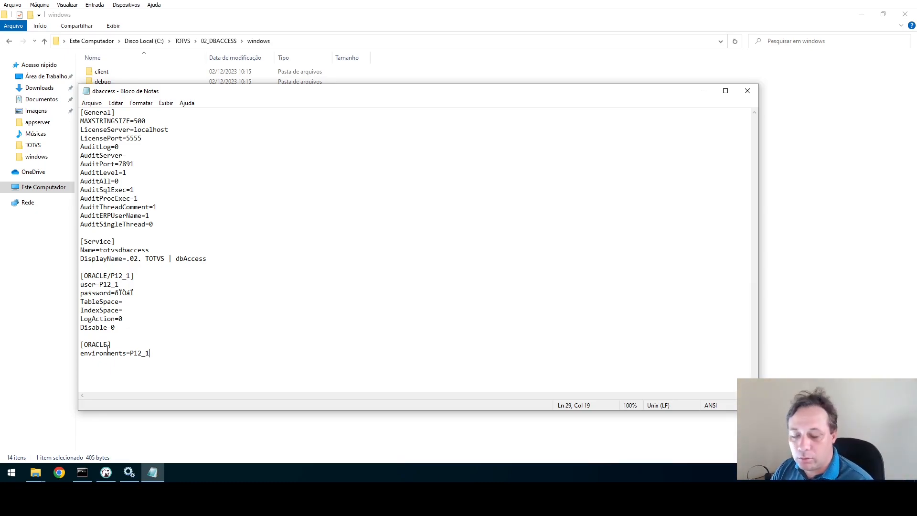
Add ClientLibrary=C:\oracle\instantclient_21_12\oci.dll below it and save the file.
{"action": "key", "text": "Return"}
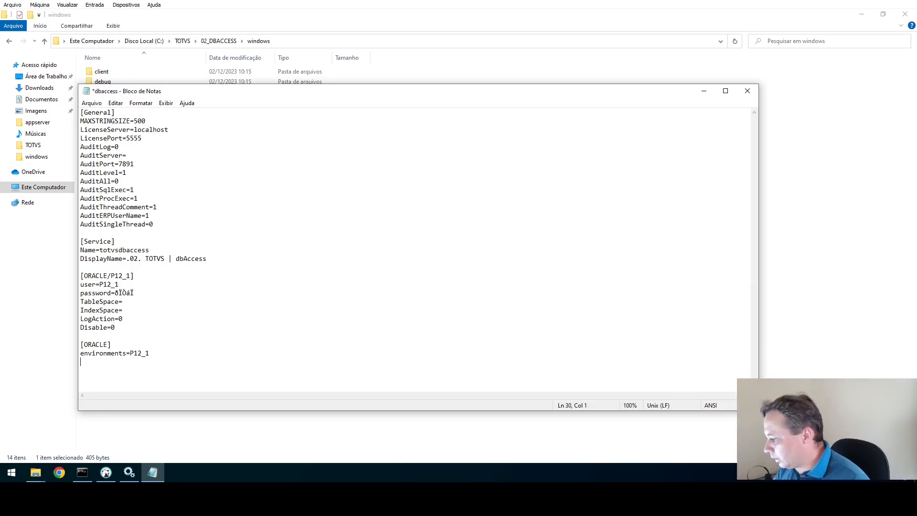
{"action": "type", "text": "cLI"}
{"action": "key", "text": "BackSpace"}
{"action": "key", "text": "BackSpace"}
{"action": "key", "text": "BackSpace"}
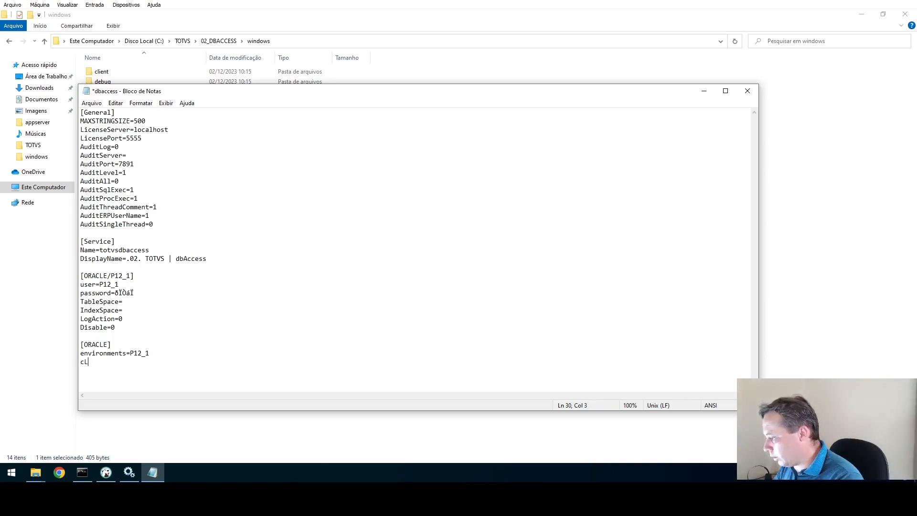
{"action": "type", "text": "Client"}
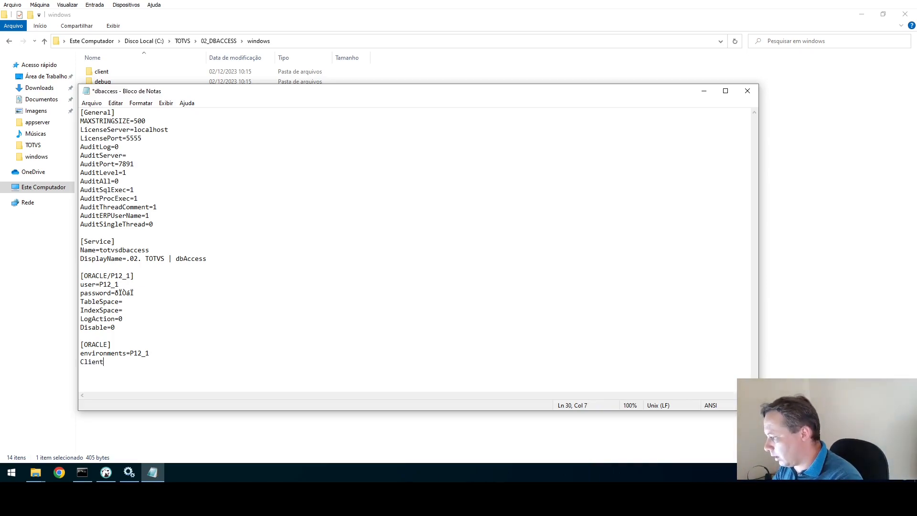
{"action": "type", "text": "Library="}
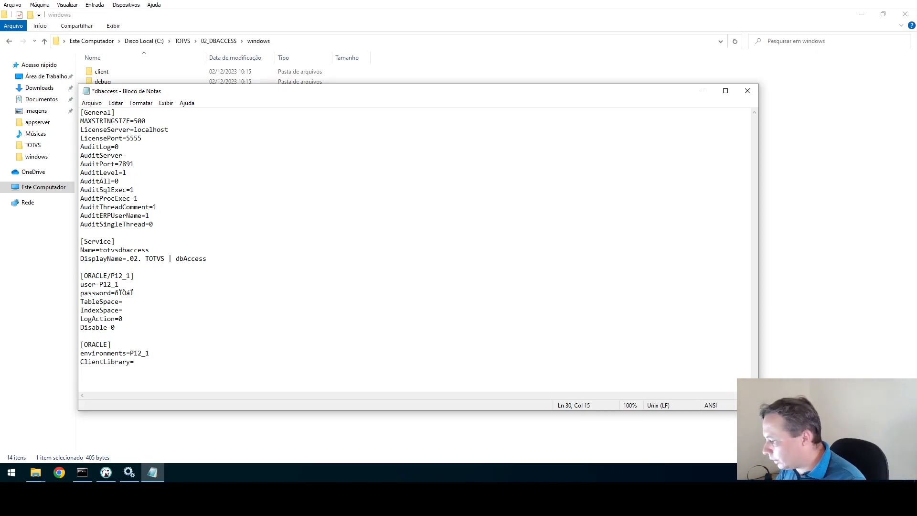
{"action": "key", "text": "ctrl+v"}
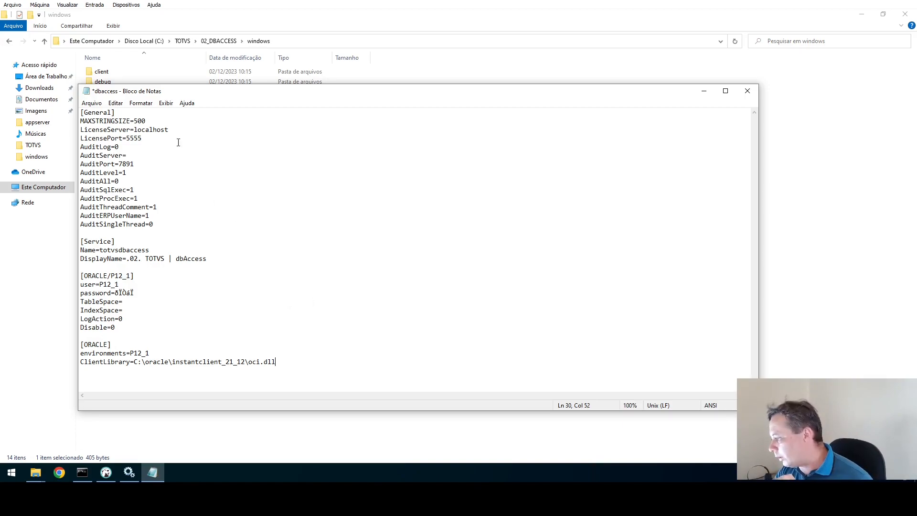
{"action": "left_click", "coordinate": [91, 103]}
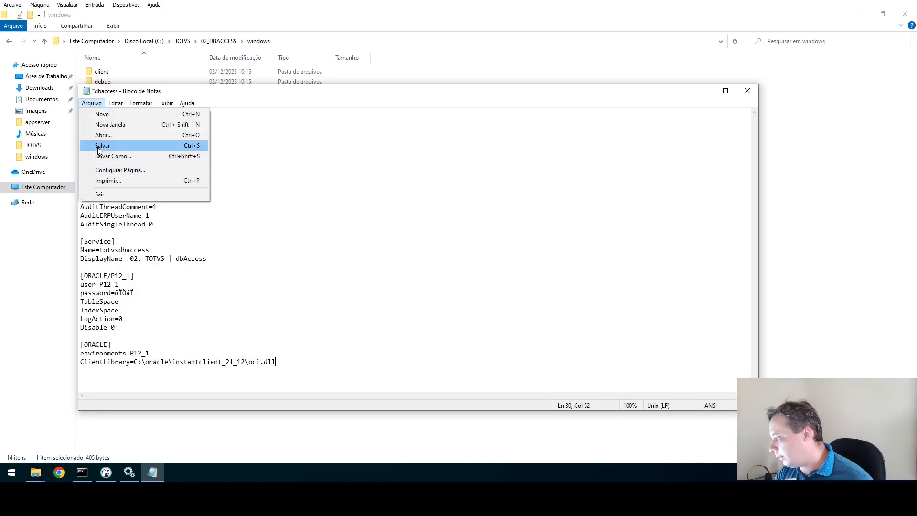
{"action": "left_click", "coordinate": [98, 146]}
Close Notepad, restart the .02. TOTVS | dbAccess service, then minimize Services.
{"action": "left_click", "coordinate": [748, 91]}
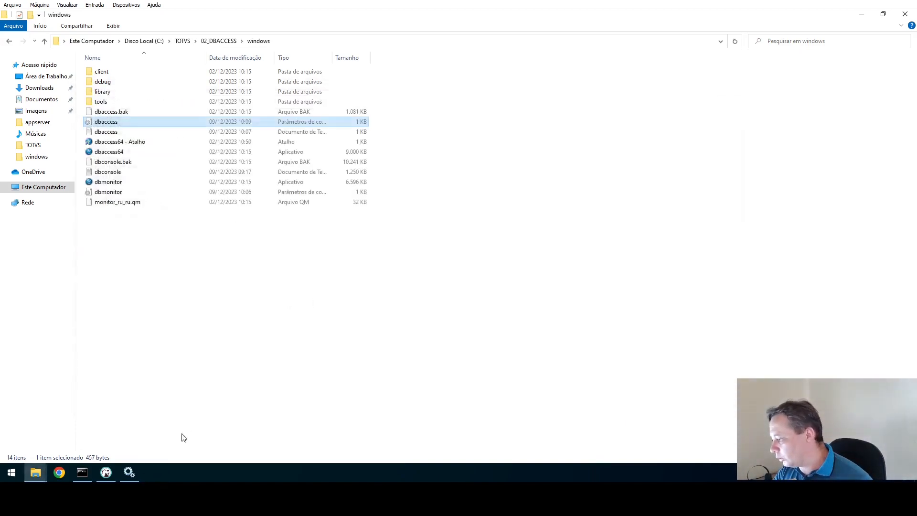
{"action": "left_click", "coordinate": [130, 473]}
{"action": "scroll", "coordinate": [212, 222], "scroll_direction": "up", "scroll_amount": 20}
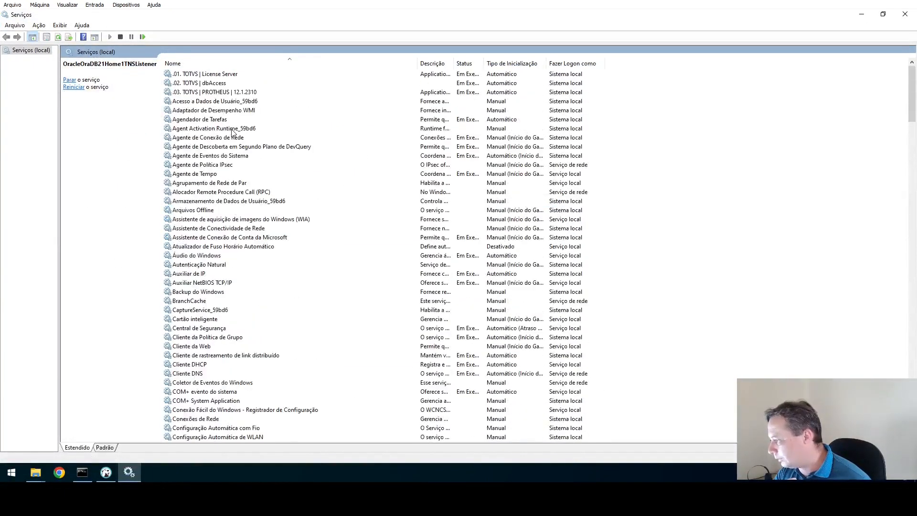
{"action": "left_click", "coordinate": [222, 84]}
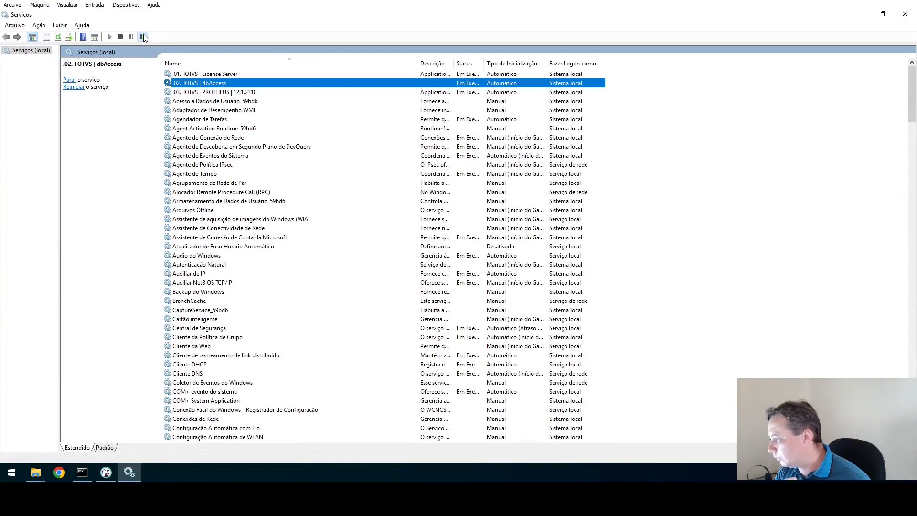
{"action": "left_click", "coordinate": [144, 36]}
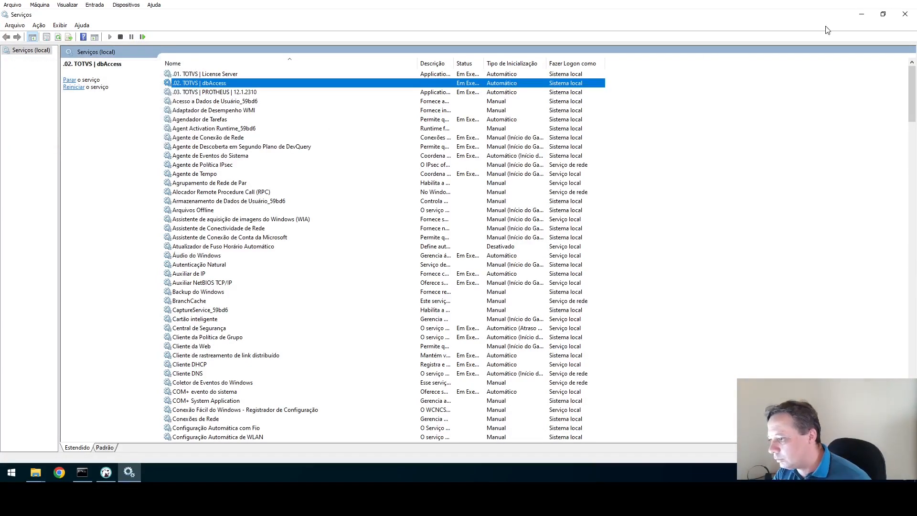
{"action": "left_click", "coordinate": [861, 14]}
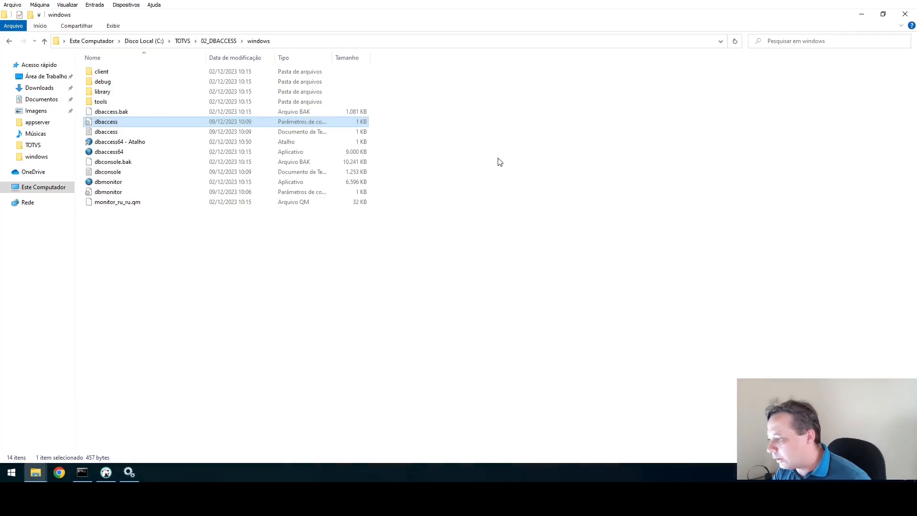
Relaunch DBMonitor on localhost:7890 and show the Oracle settings for environment P12_1.
{"action": "double_click", "coordinate": [109, 182]}
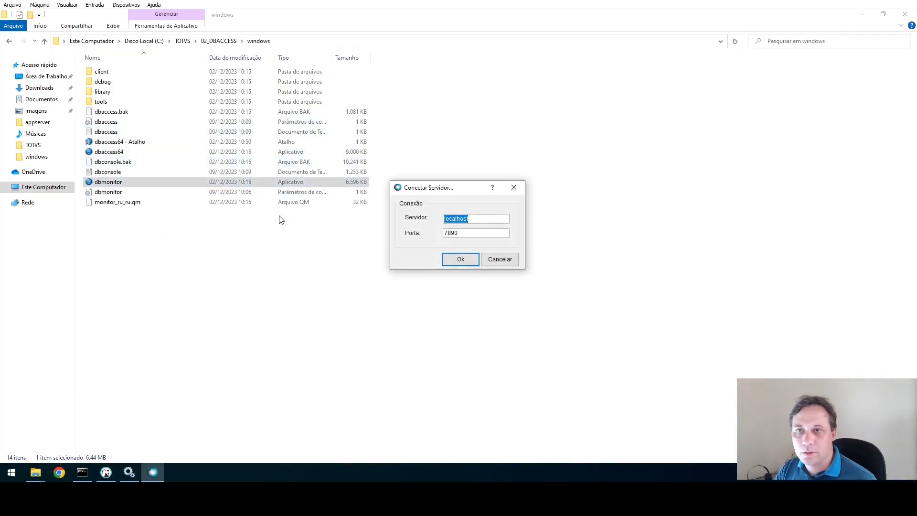
{"action": "left_click", "coordinate": [460, 263]}
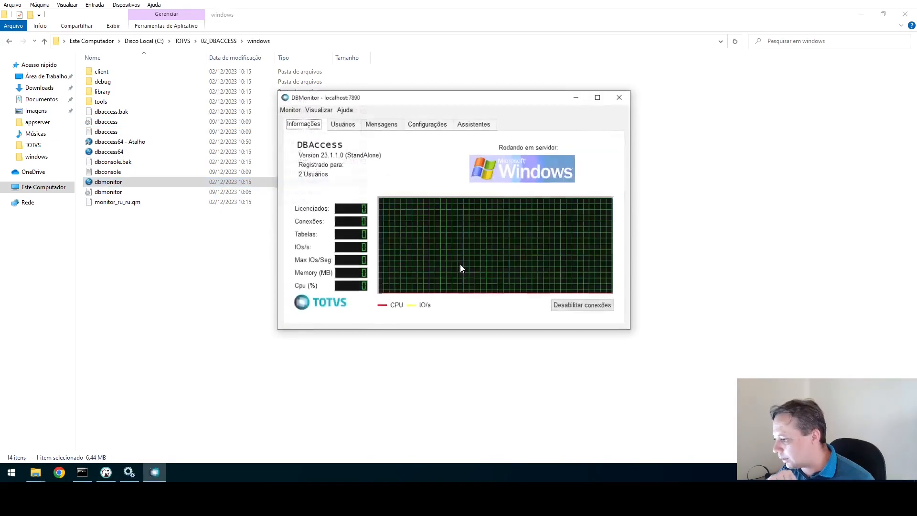
{"action": "left_click", "coordinate": [416, 127]}
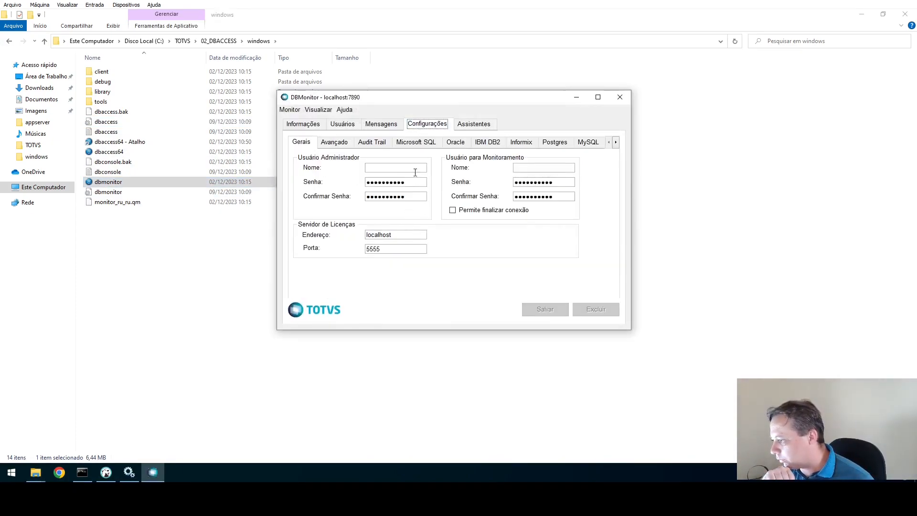
{"action": "left_click", "coordinate": [456, 142]}
{"action": "left_click", "coordinate": [396, 159]}
{"action": "left_click", "coordinate": [370, 178]}
{"action": "key", "text": "Tab"}
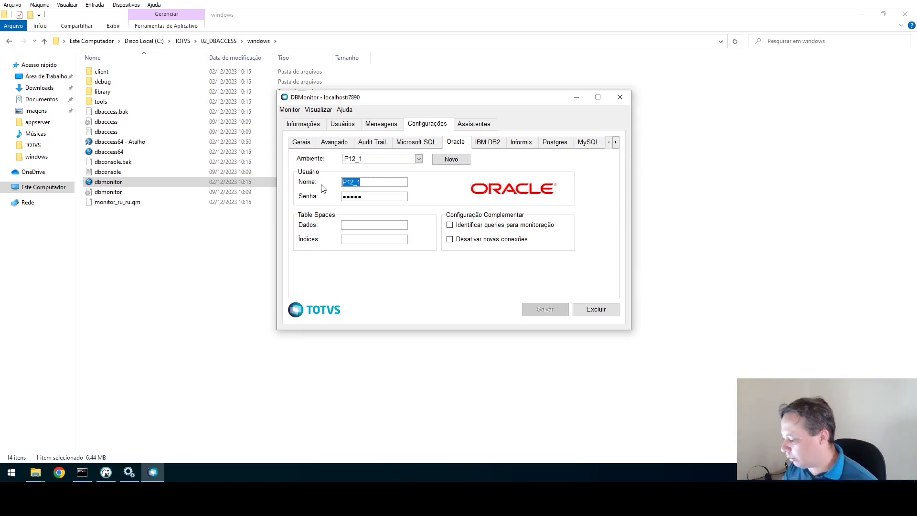
Run Validação de Conexão for environment P12_1, acknowledge Conexão Ok, and close DBMonitor.
{"action": "left_click", "coordinate": [482, 124]}
{"action": "left_click", "coordinate": [310, 159]}
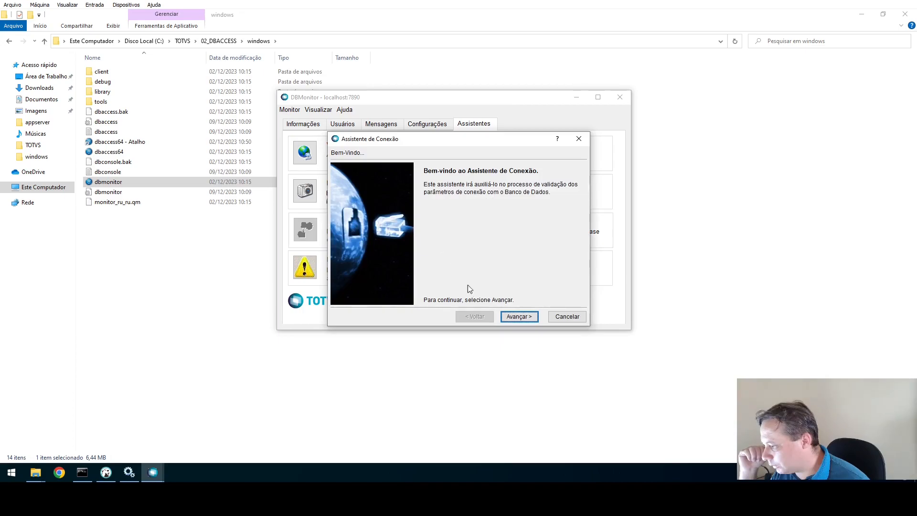
{"action": "left_click", "coordinate": [518, 316]}
{"action": "left_click", "coordinate": [447, 196]}
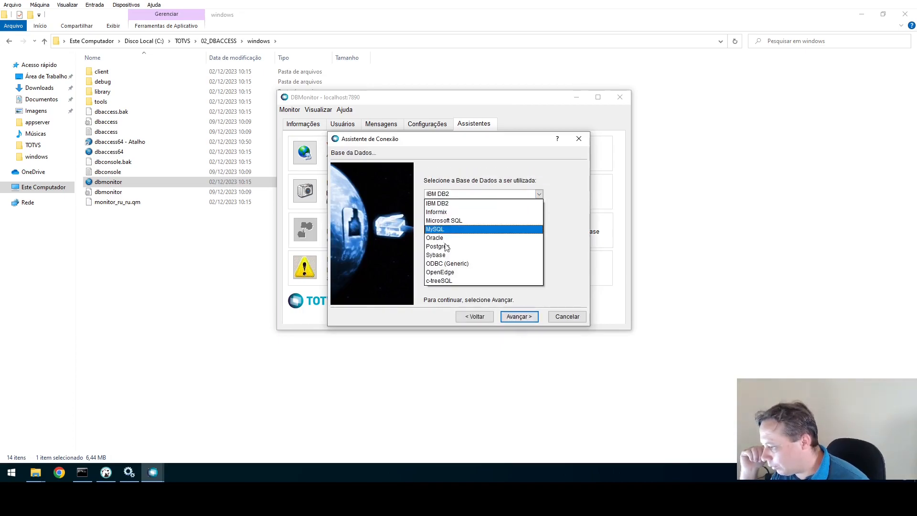
{"action": "left_click", "coordinate": [440, 242]}
{"action": "left_click", "coordinate": [525, 318]}
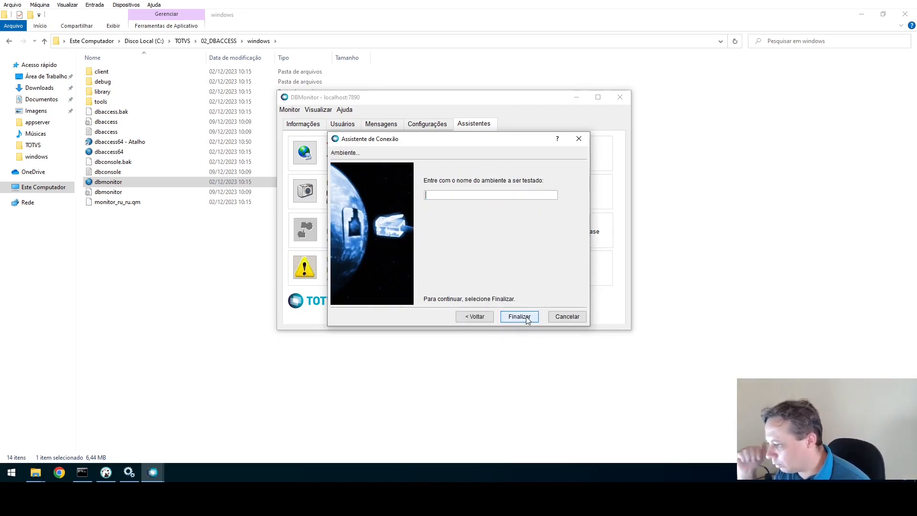
{"action": "type", "text": "P12_1"}
{"action": "left_click", "coordinate": [526, 318]}
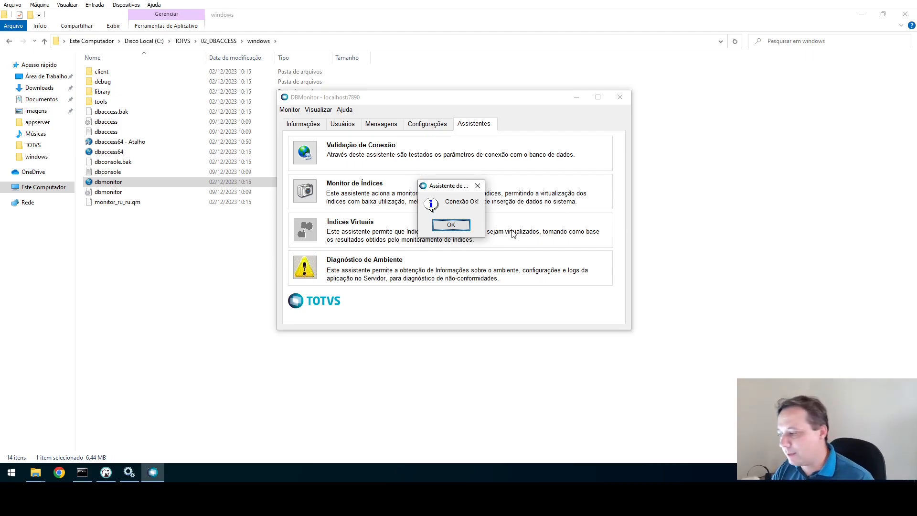
{"action": "left_click", "coordinate": [451, 225]}
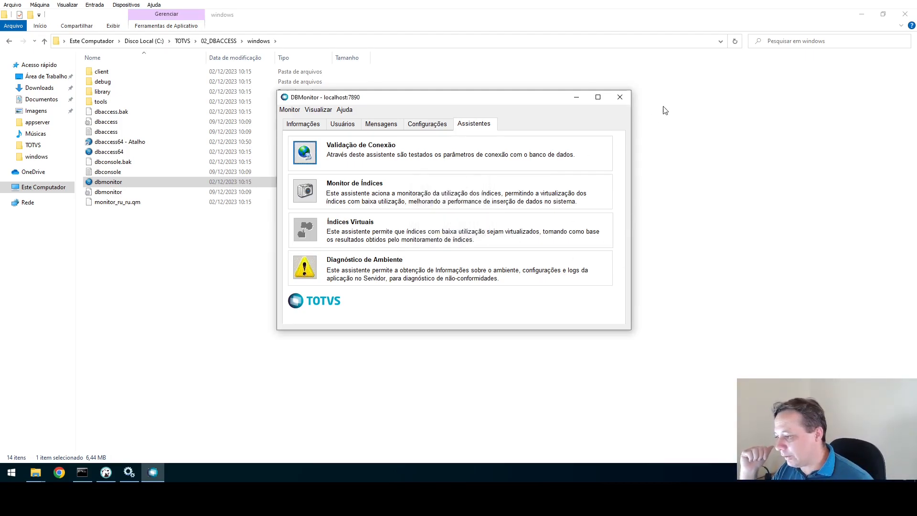
{"action": "left_click", "coordinate": [620, 100]}
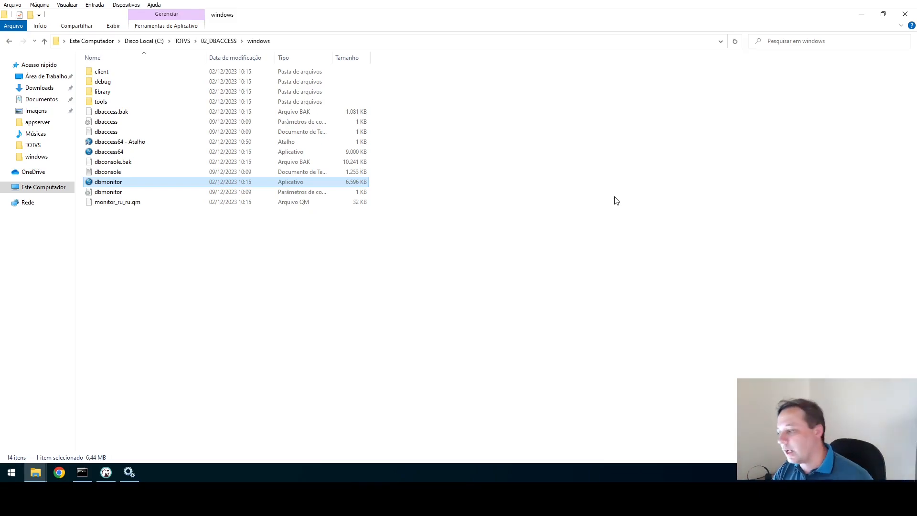
Browse to C:\TOTVS\03_PROTHEUS\1212310\Protheus\bin\appserver and open appserver.ini in Notepad.
{"action": "left_click", "coordinate": [219, 41]}
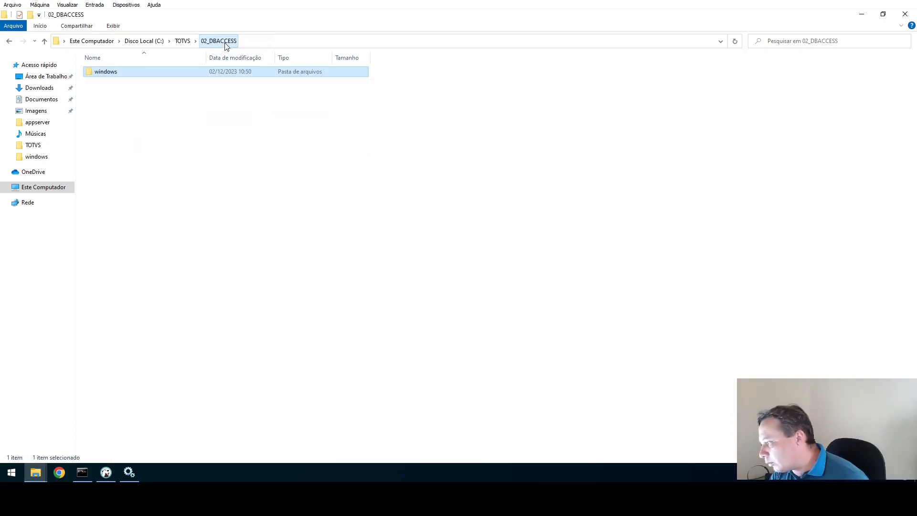
{"action": "left_click", "coordinate": [182, 41]}
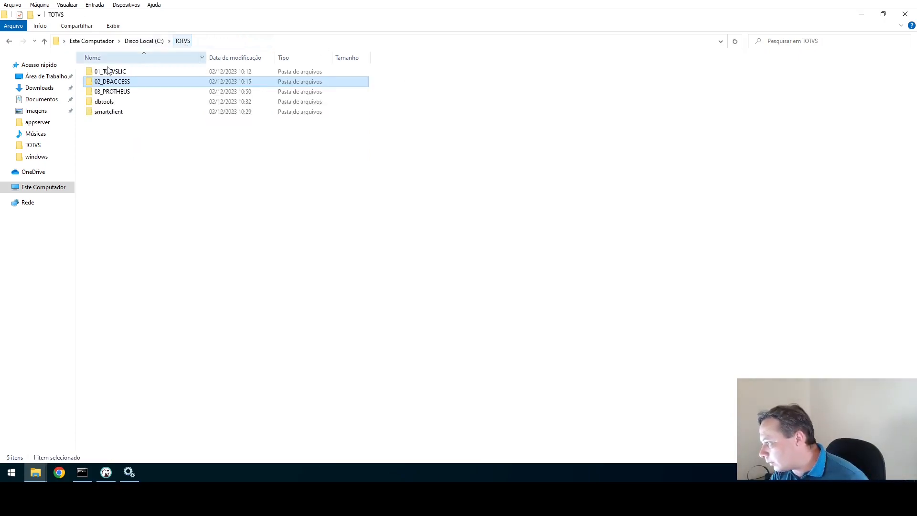
{"action": "left_click", "coordinate": [123, 93]}
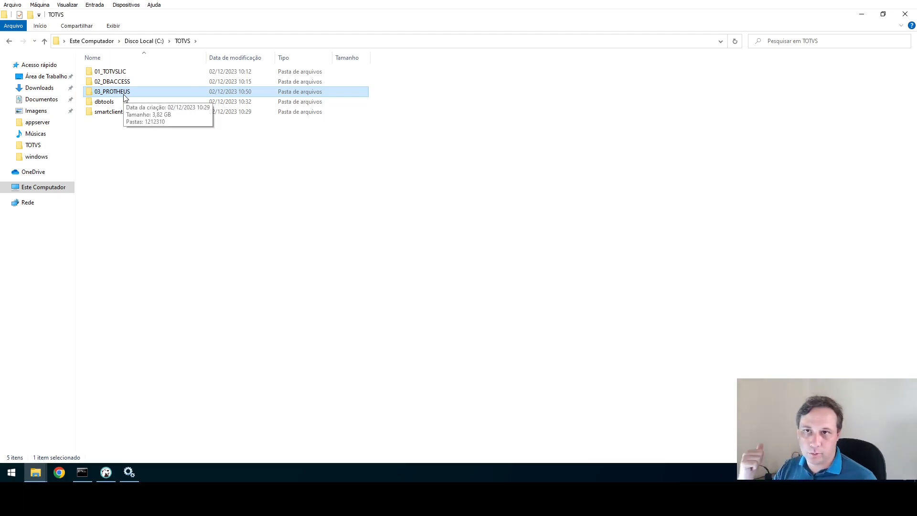
{"action": "double_click", "coordinate": [123, 95]}
{"action": "left_click", "coordinate": [112, 76]}
{"action": "double_click", "coordinate": [113, 75]}
{"action": "left_click", "coordinate": [106, 81]}
{"action": "double_click", "coordinate": [106, 81]}
{"action": "double_click", "coordinate": [106, 83]}
{"action": "left_click", "coordinate": [100, 71]}
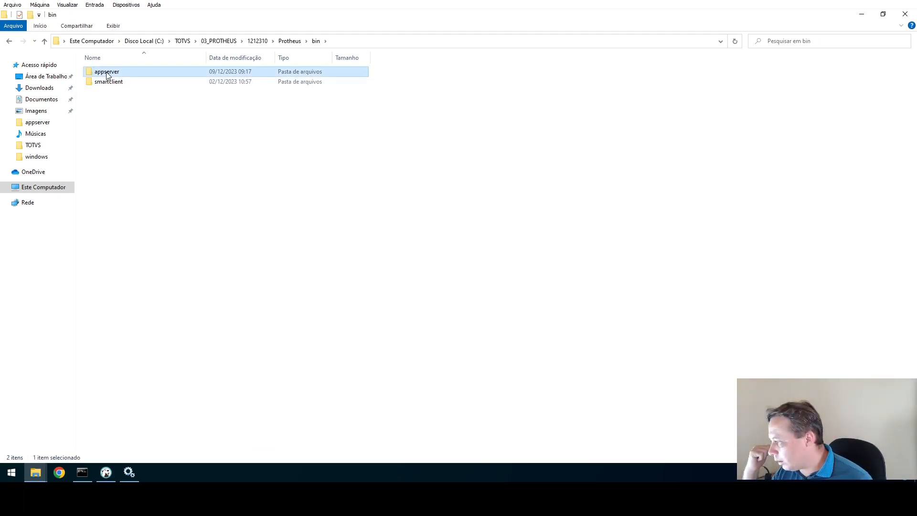
{"action": "double_click", "coordinate": [100, 72]}
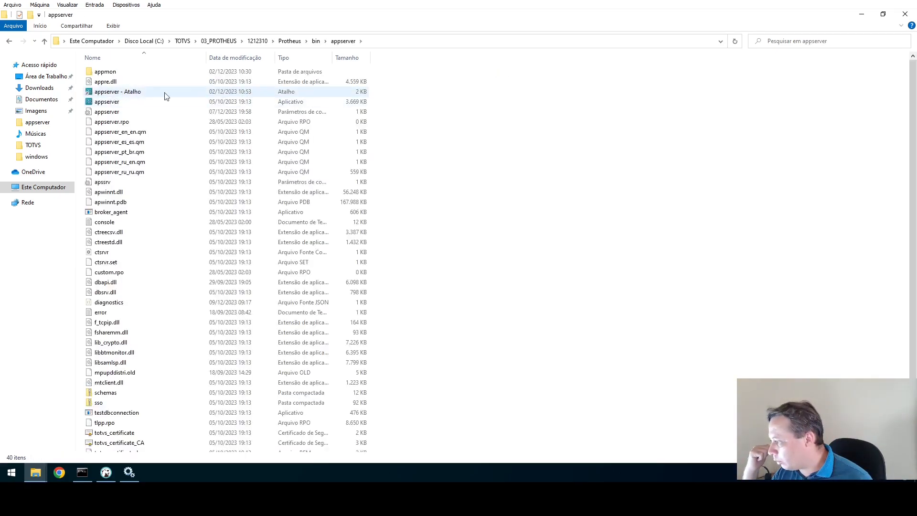
{"action": "double_click", "coordinate": [114, 112]}
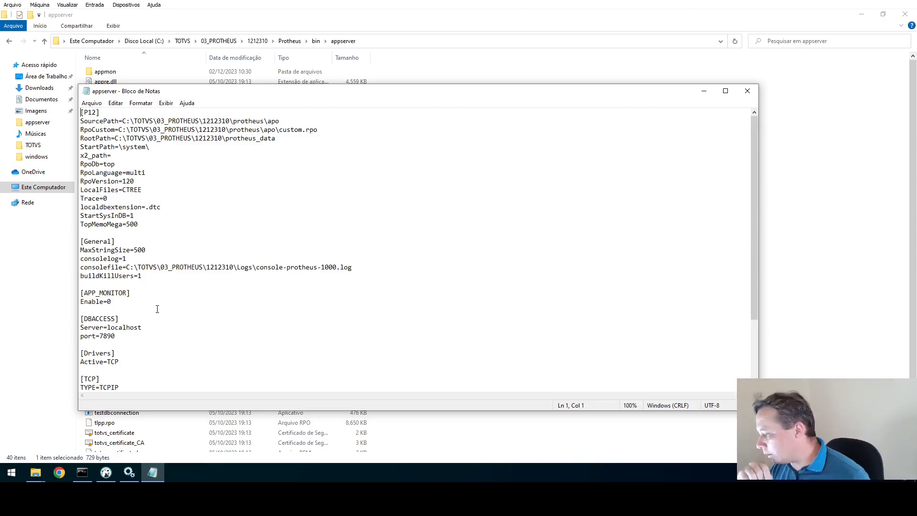
Add a dbDatabase=ORACLE line under TopMemoMega=500 in appserver.ini.
{"action": "scroll", "coordinate": [152, 315], "scroll_direction": "down", "scroll_amount": 3}
{"action": "left_click", "coordinate": [125, 232]}
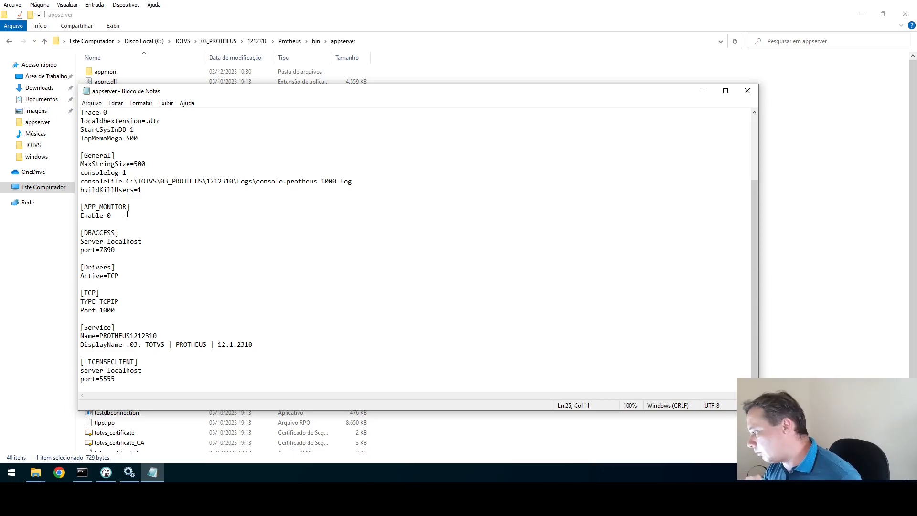
{"action": "scroll", "coordinate": [128, 212], "scroll_direction": "up", "scroll_amount": 3}
{"action": "left_click", "coordinate": [151, 224]}
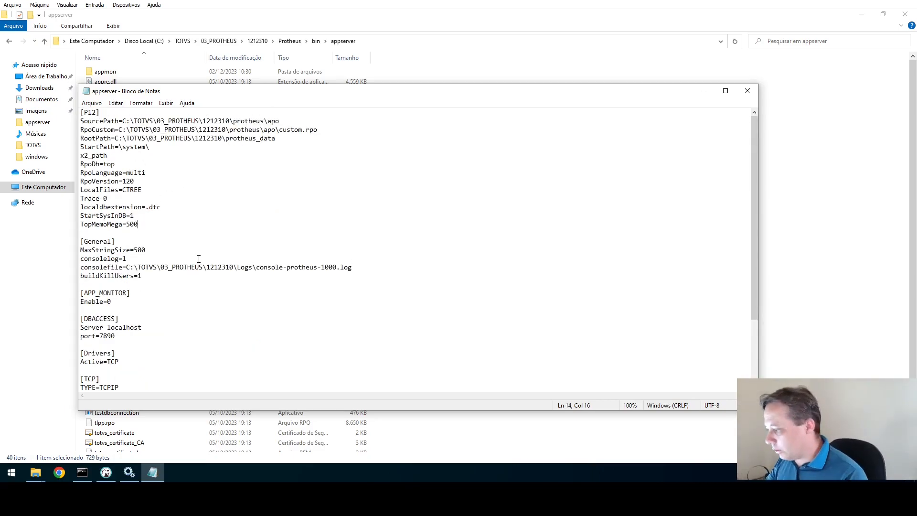
{"action": "key", "text": "Return"}
{"action": "type", "text": "db"}
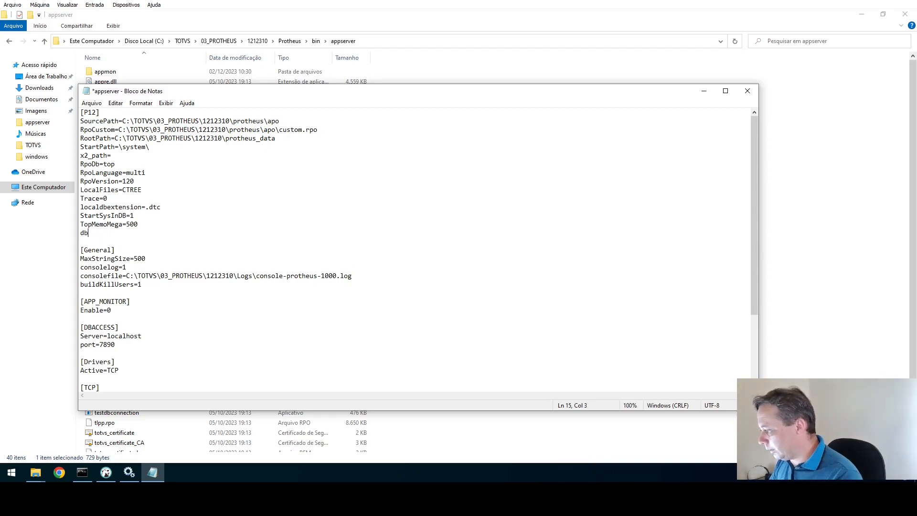
{"action": "type", "text": "D"}
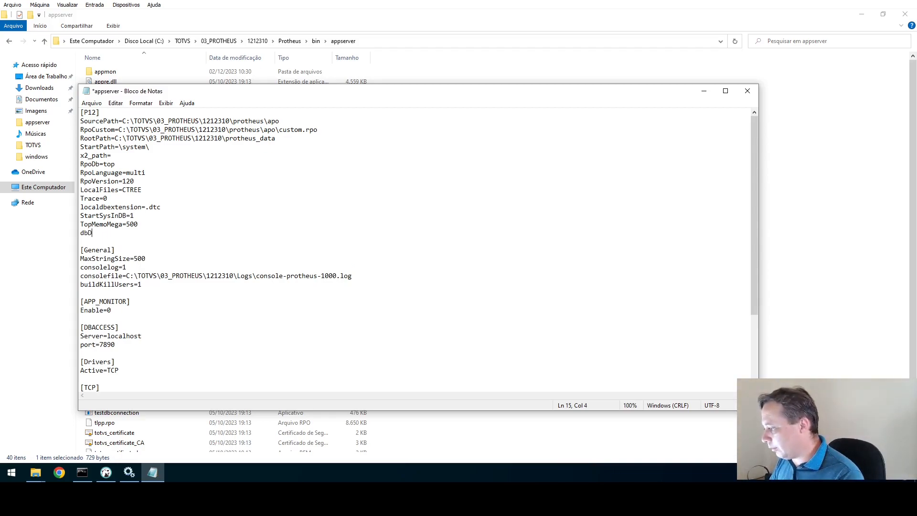
{"action": "type", "text": "atabase="}
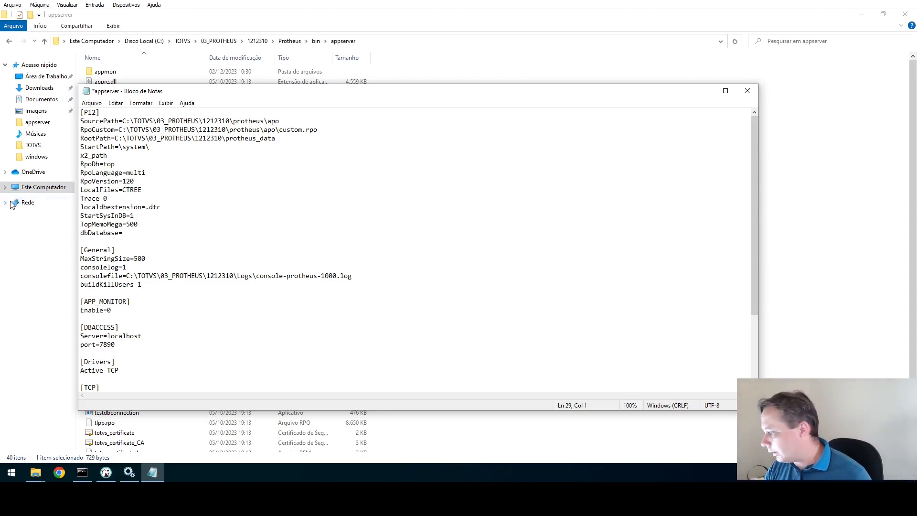
{"action": "left_click", "coordinate": [93, 232]}
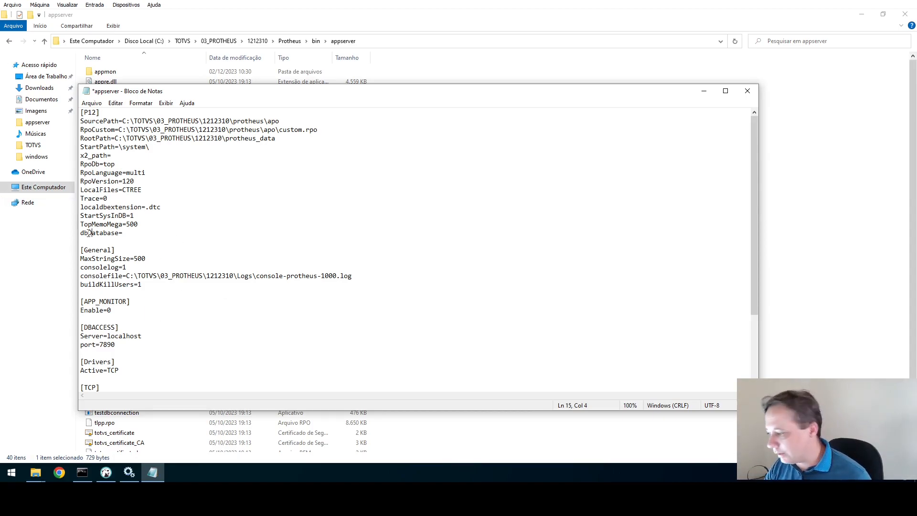
{"action": "left_click", "coordinate": [147, 233]}
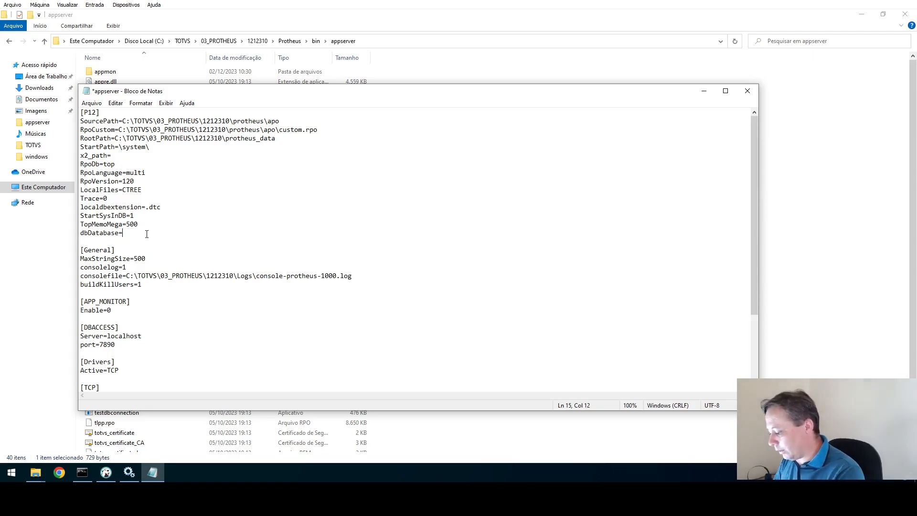
{"action": "type", "text": "ORACLE"}
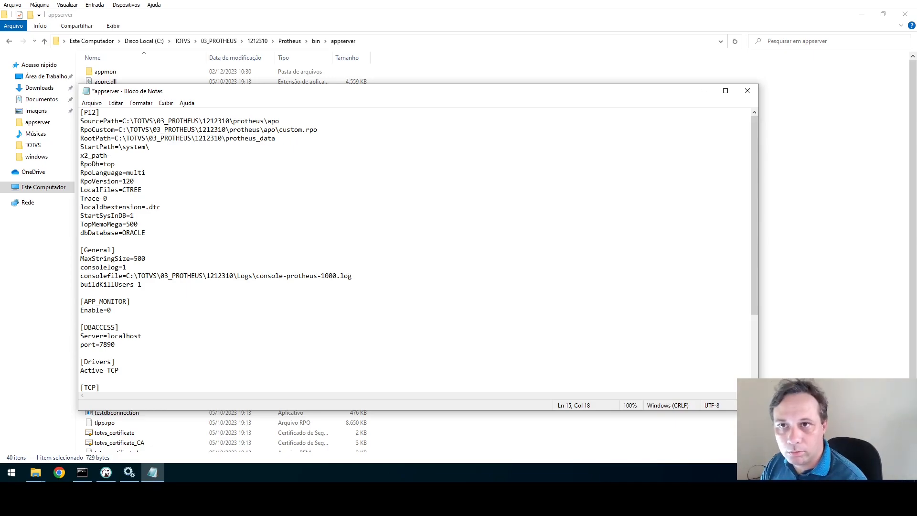
Add dbAlias=P12_1 on the next line, save appserver.ini, and select the MaxStringSize line.
{"action": "key", "text": "Return"}
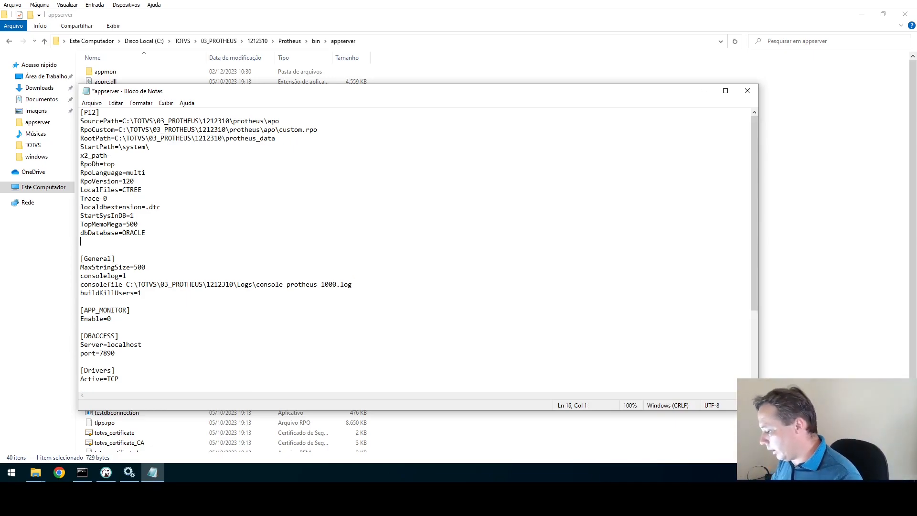
{"action": "type", "text": "dbAlias="}
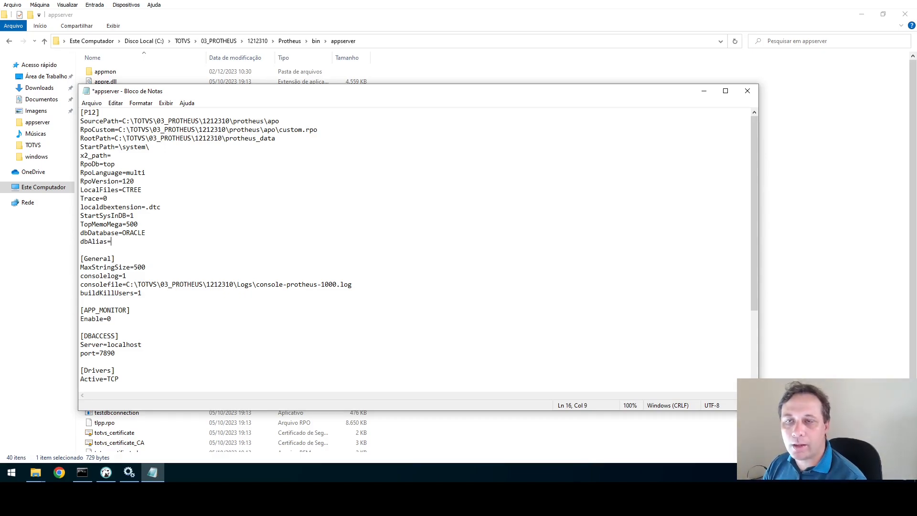
{"action": "type", "text": "P12_"}
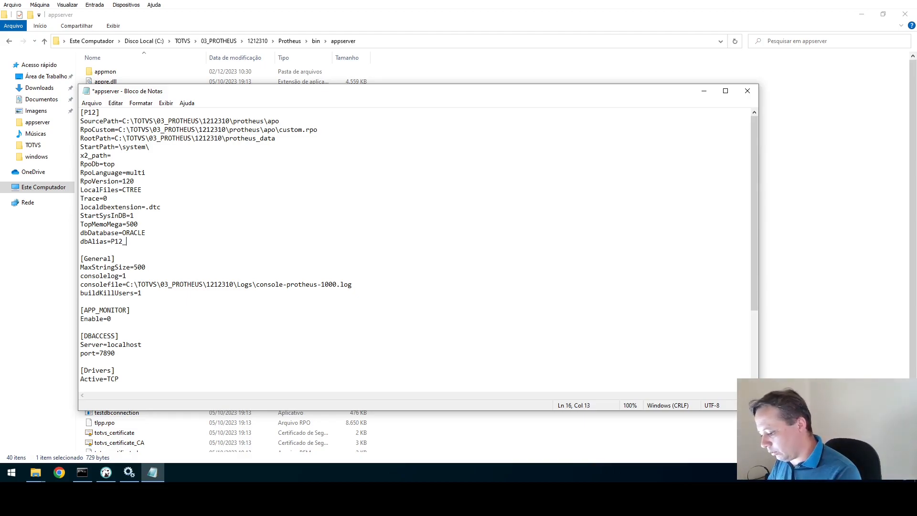
{"action": "type", "text": "1"}
{"action": "key", "text": "ctrl+s"}
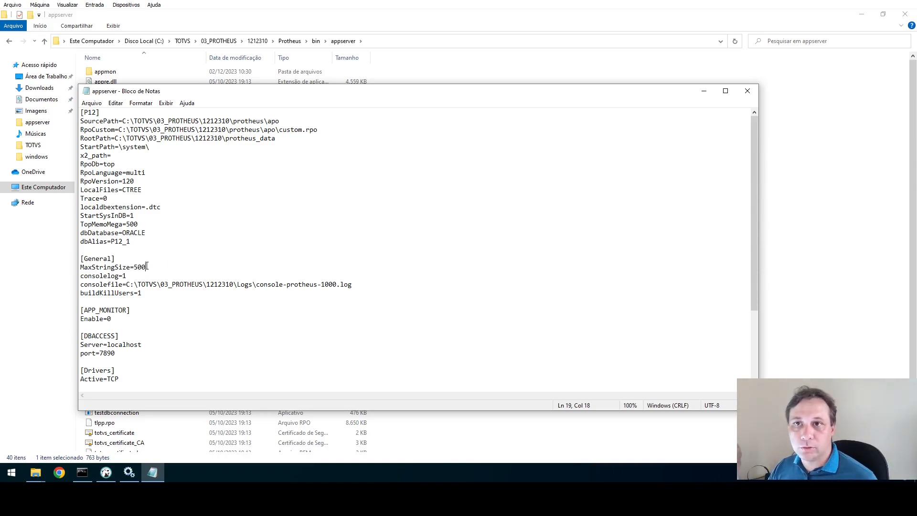
{"action": "left_click_drag", "start_coordinate": [146, 267], "coordinate": [79, 267]}
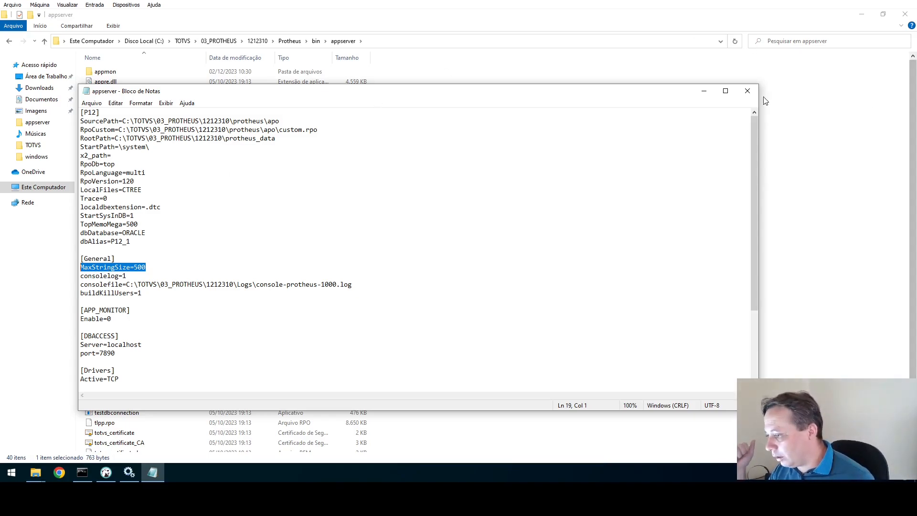
Close appserver.ini and restart the .03 TOTVS | PROTHEUS service in Windows Services.
{"action": "left_click", "coordinate": [747, 91]}
{"action": "left_click", "coordinate": [129, 471]}
{"action": "left_click", "coordinate": [222, 91]}
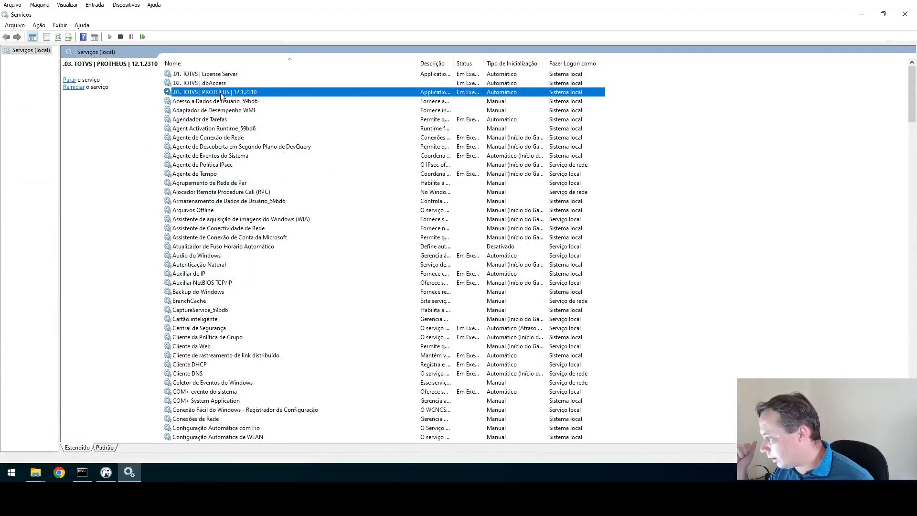
{"action": "left_click", "coordinate": [143, 37]}
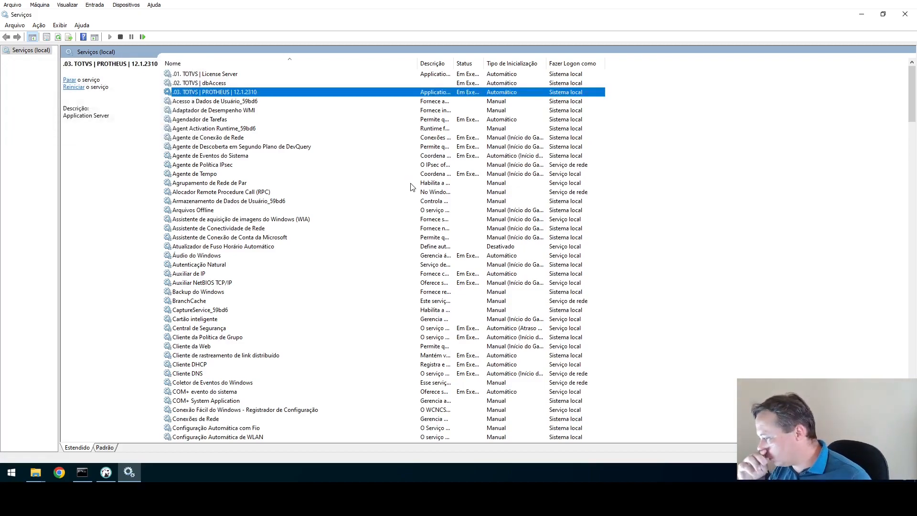
Close Services, then open smartclient.ini from the smartclient folder and check envserver=P12.
{"action": "left_click", "coordinate": [905, 14]}
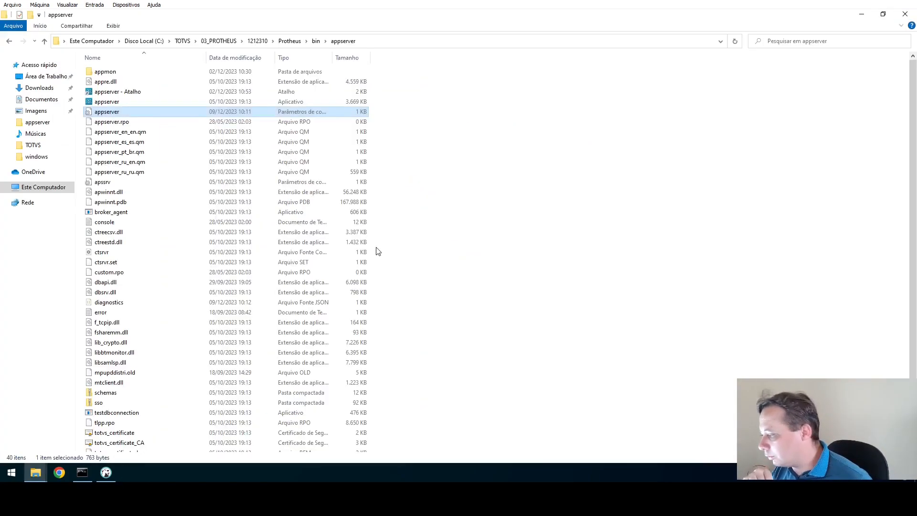
{"action": "left_click", "coordinate": [325, 41]}
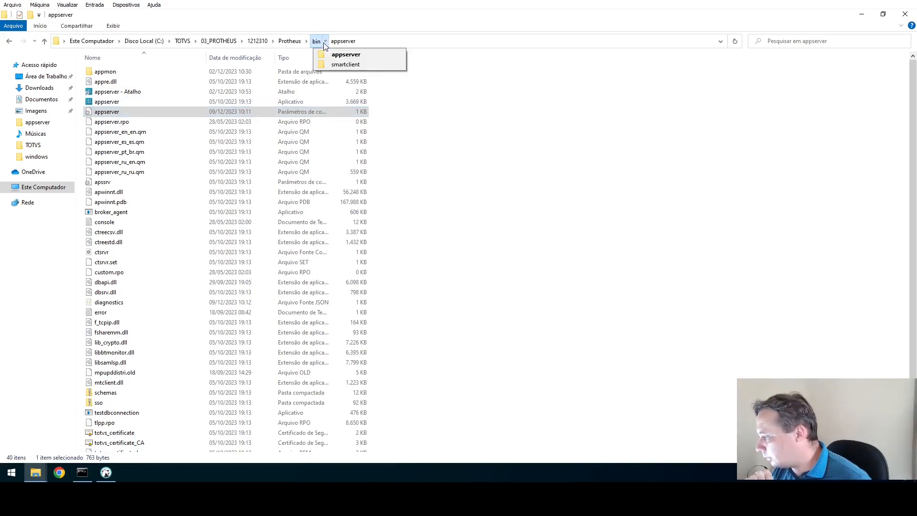
{"action": "left_click", "coordinate": [355, 65]}
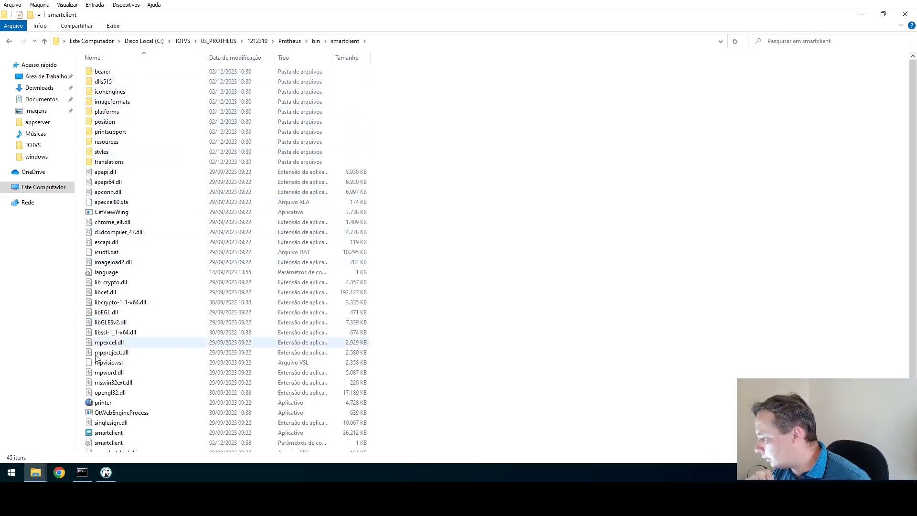
{"action": "scroll", "coordinate": [127, 375], "scroll_direction": "down", "scroll_amount": 3}
{"action": "left_click", "coordinate": [113, 366]}
{"action": "double_click", "coordinate": [112, 376]}
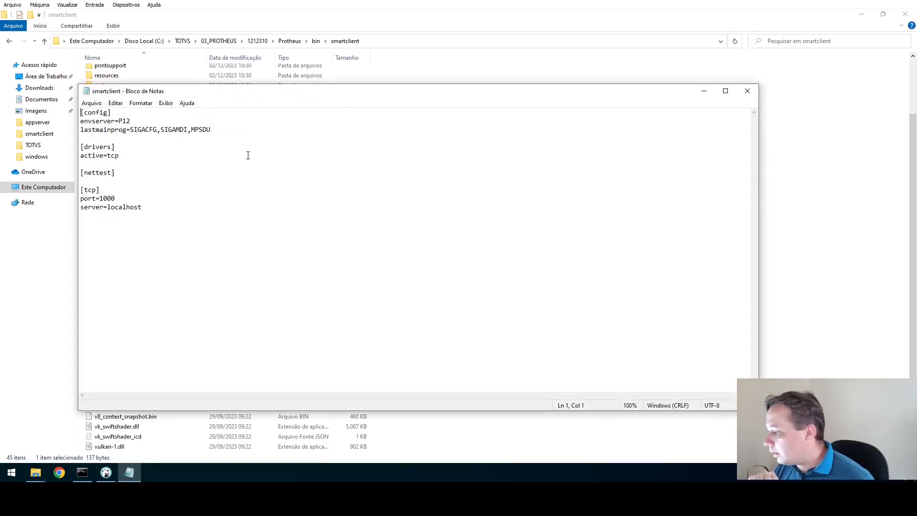
{"action": "double_click", "coordinate": [122, 121]}
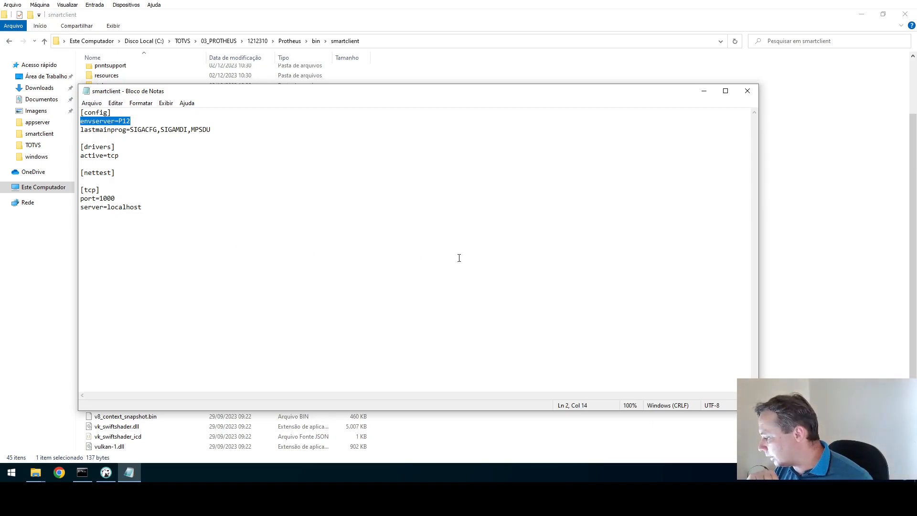
{"action": "left_click", "coordinate": [777, 198]}
Review appserver.ini in the appserver folder, then return to the smartclient folder.
{"action": "left_click", "coordinate": [325, 41]}
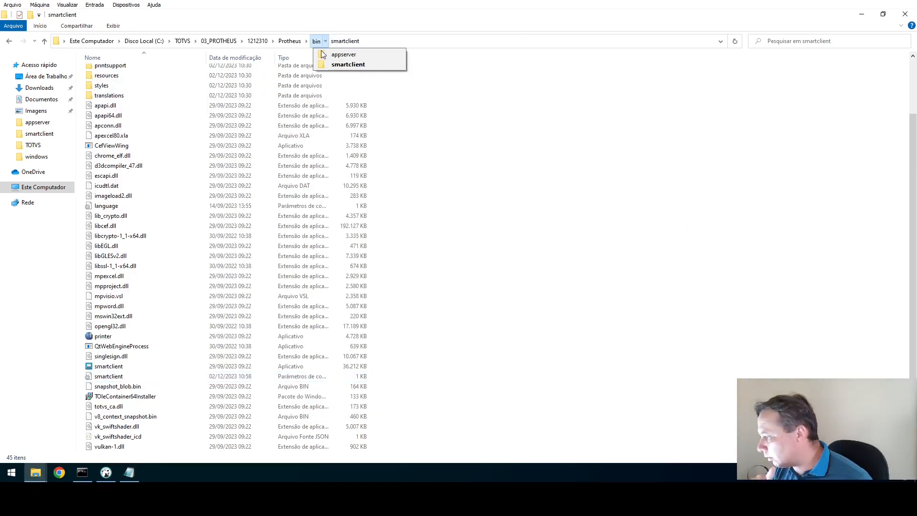
{"action": "left_click", "coordinate": [343, 54]}
{"action": "double_click", "coordinate": [120, 112]}
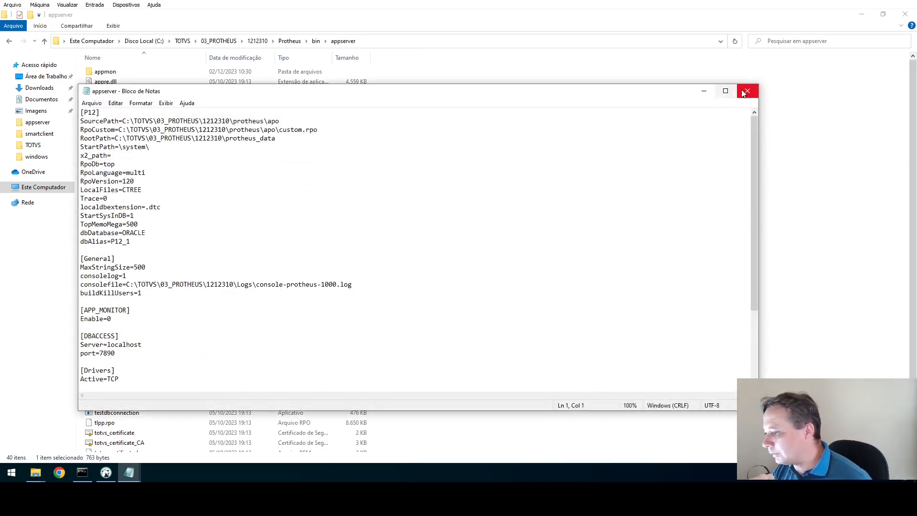
{"action": "left_click", "coordinate": [746, 92]}
{"action": "left_click", "coordinate": [325, 41]}
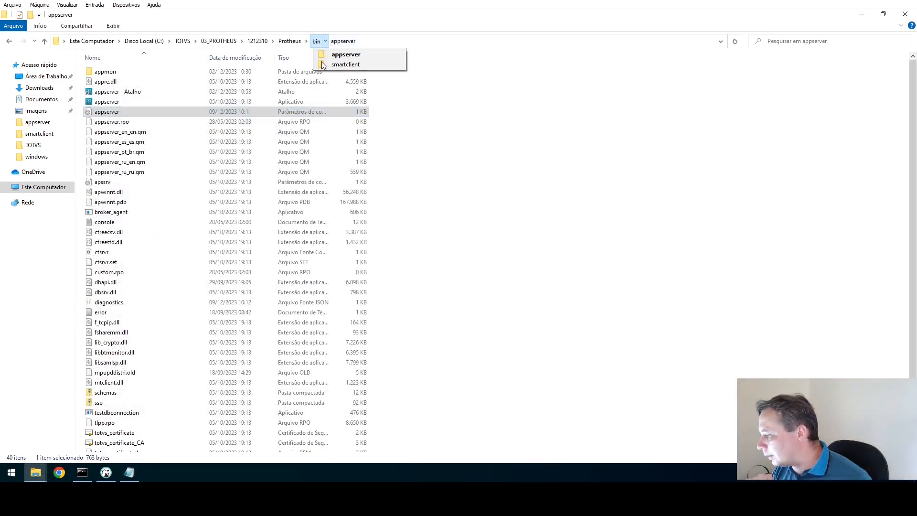
{"action": "left_click", "coordinate": [345, 64]}
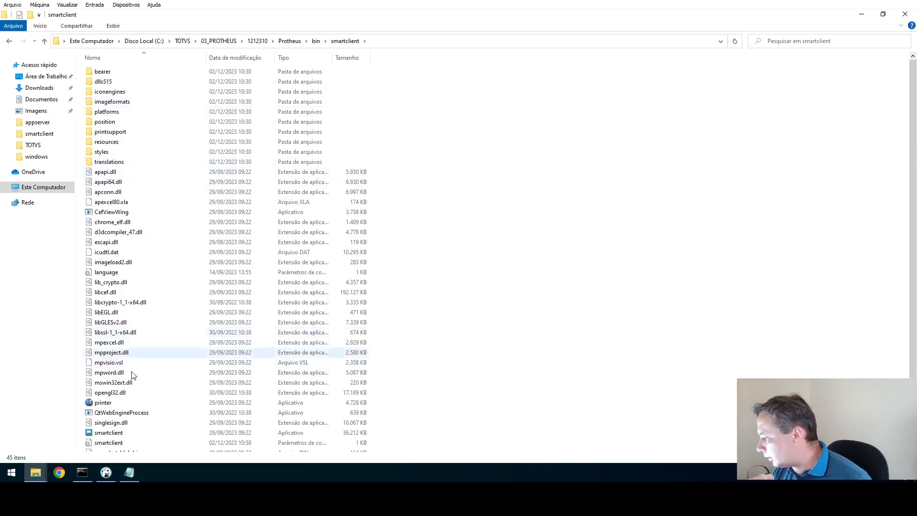
Close smartclient.ini and select smartclient.exe in the folder.
{"action": "left_click", "coordinate": [128, 470]}
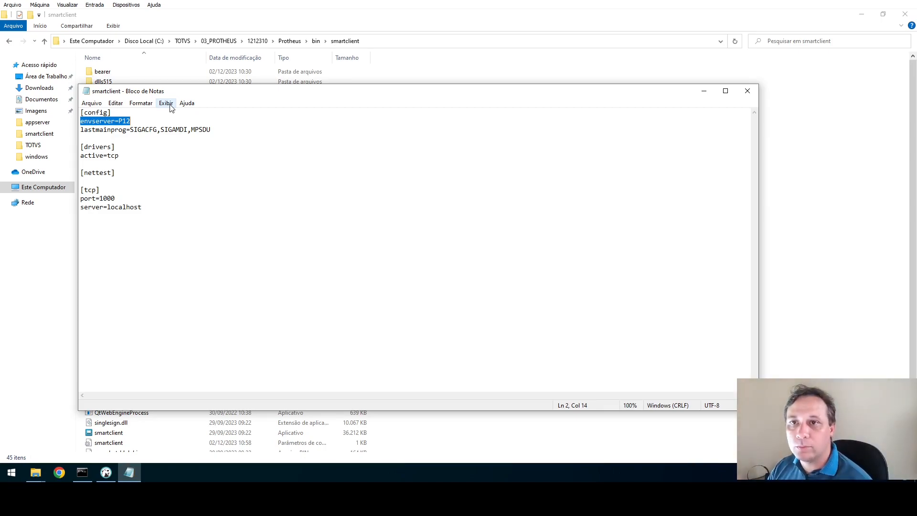
{"action": "left_click", "coordinate": [747, 91]}
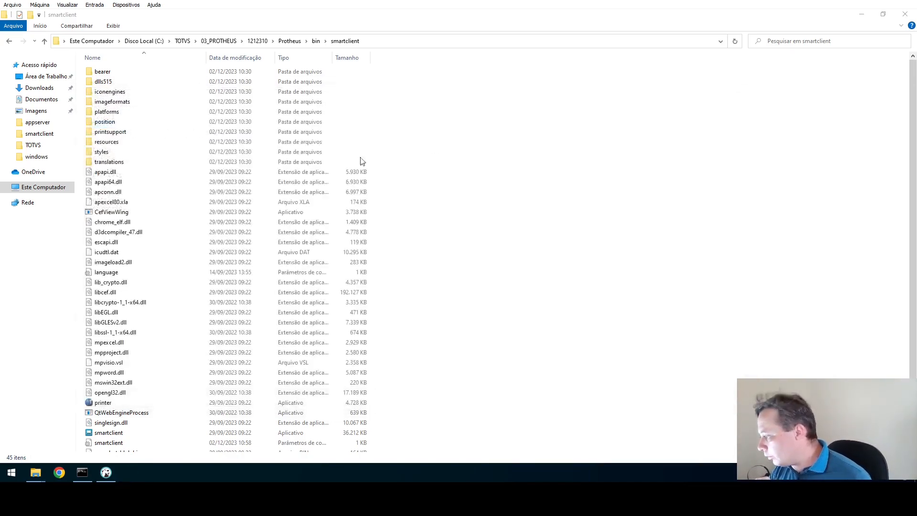
{"action": "left_click", "coordinate": [106, 432]}
{"action": "scroll", "coordinate": [129, 403], "scroll_direction": "down", "scroll_amount": 2}
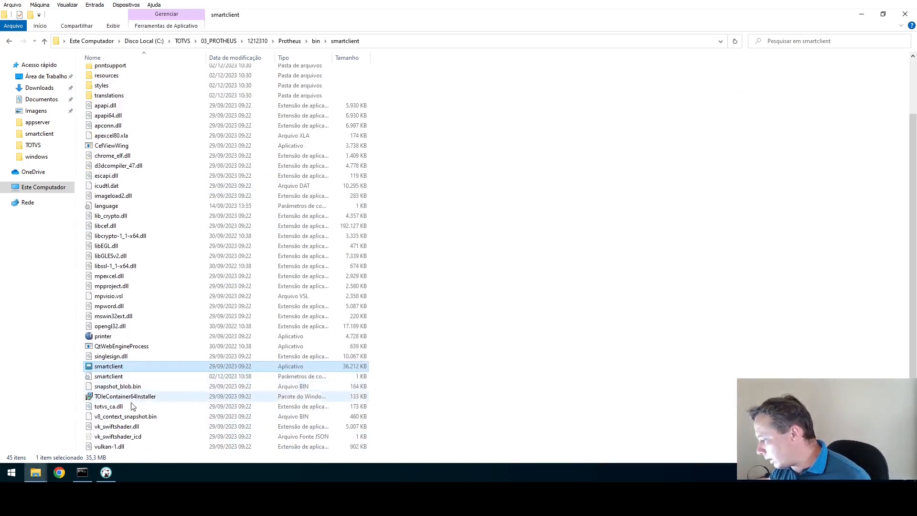
Launch smartclient.exe with SIGACFG, tcp and P12 parameters, and confirm creating company TESTE 99/01.
{"action": "double_click", "coordinate": [109, 366]}
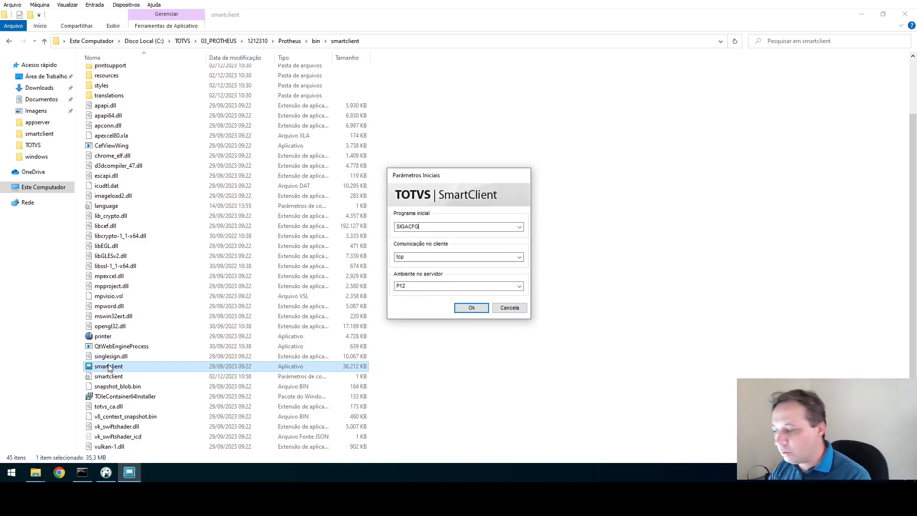
{"action": "left_click", "coordinate": [470, 309]}
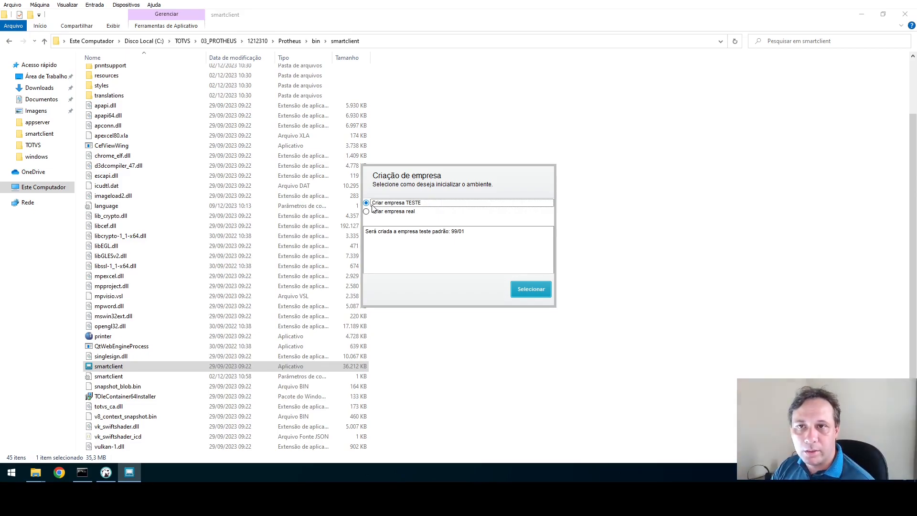
{"action": "key", "text": "Return"}
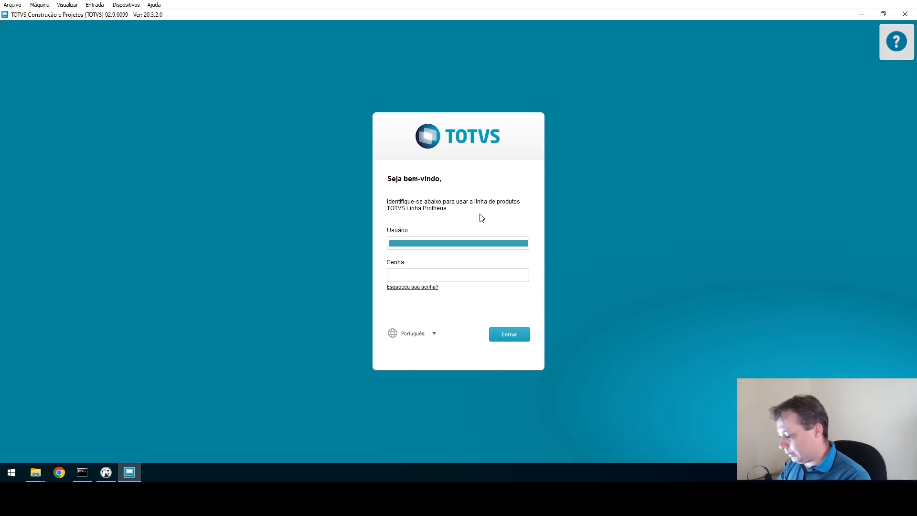
Log in as admin and enter Configurador for group TESTE, branch 01 MATRIZ.
{"action": "type", "text": "admin"}
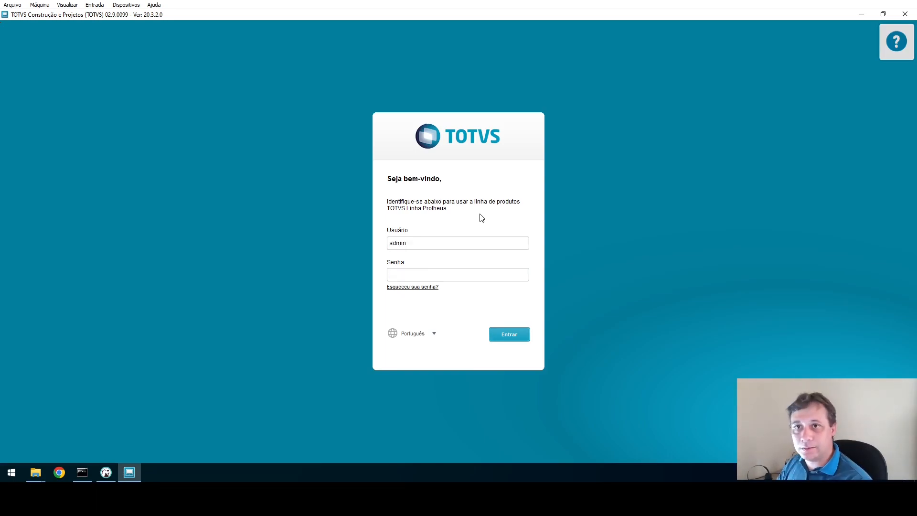
{"action": "key", "text": "Return"}
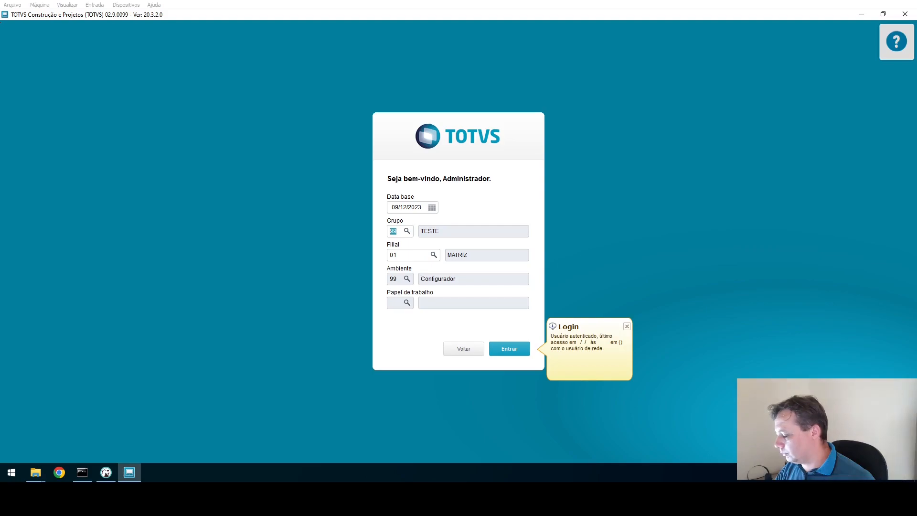
{"action": "left_click", "coordinate": [520, 353]}
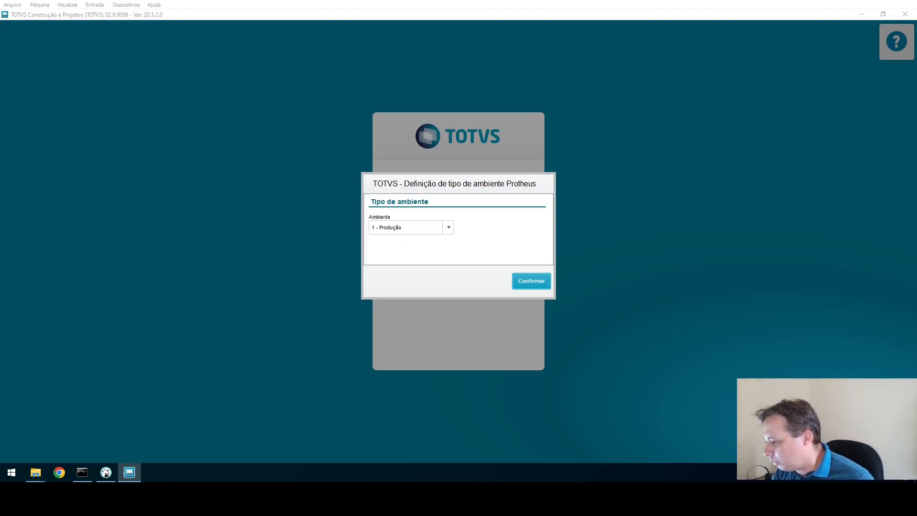
Set the environment type to 3 - Desenvolvimento and confirm.
{"action": "left_click", "coordinate": [413, 228]}
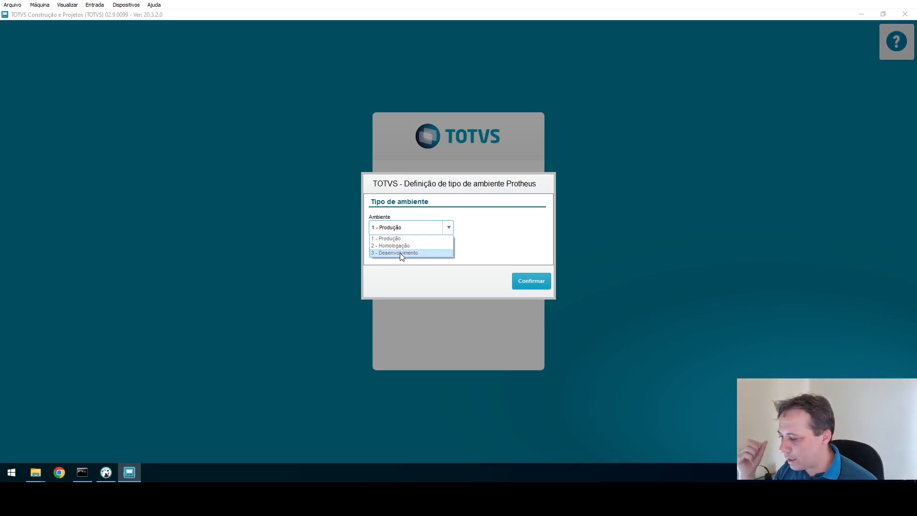
{"action": "left_click", "coordinate": [400, 253]}
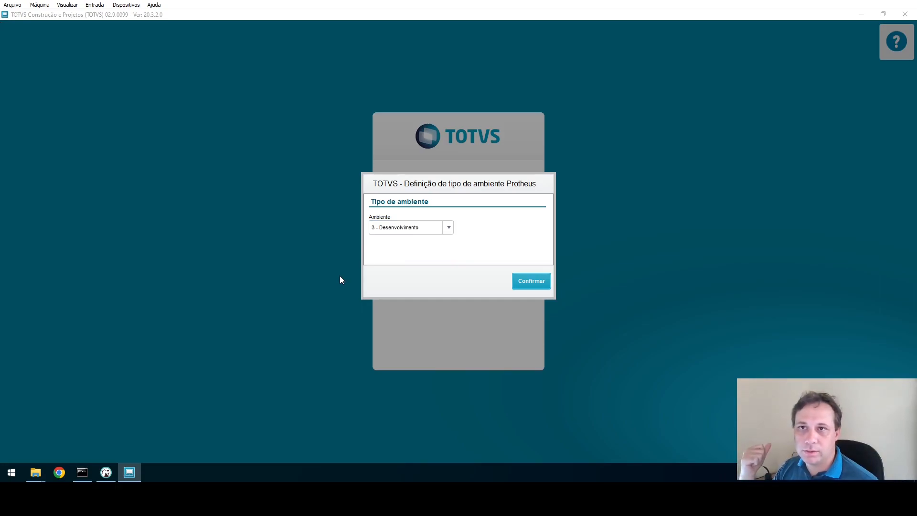
{"action": "left_click", "coordinate": [533, 283]}
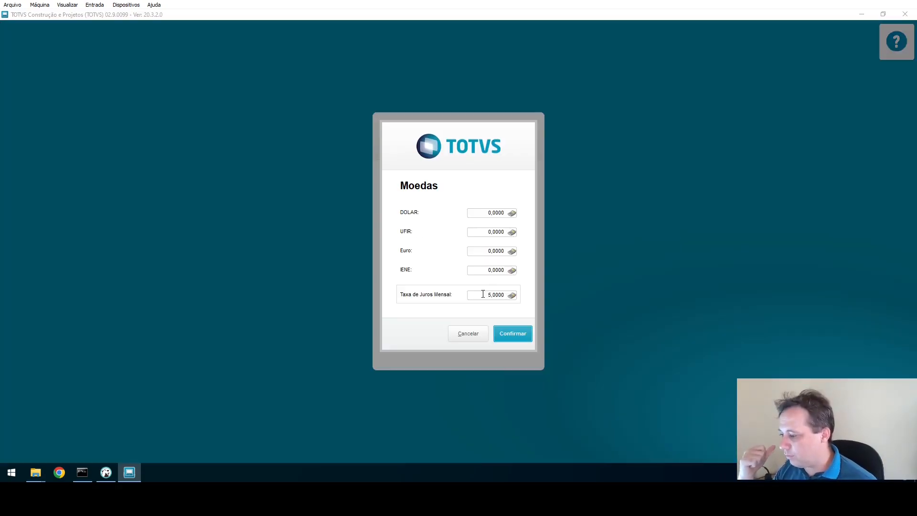
Accept the default currency rates and TOTVS certificate, then show the Base de Dados routines.
{"action": "left_click", "coordinate": [503, 337]}
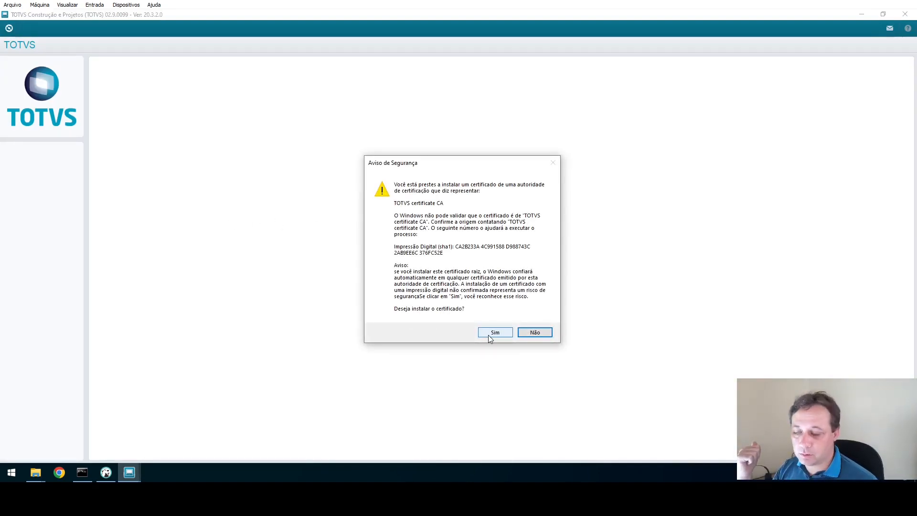
{"action": "left_click", "coordinate": [495, 335]}
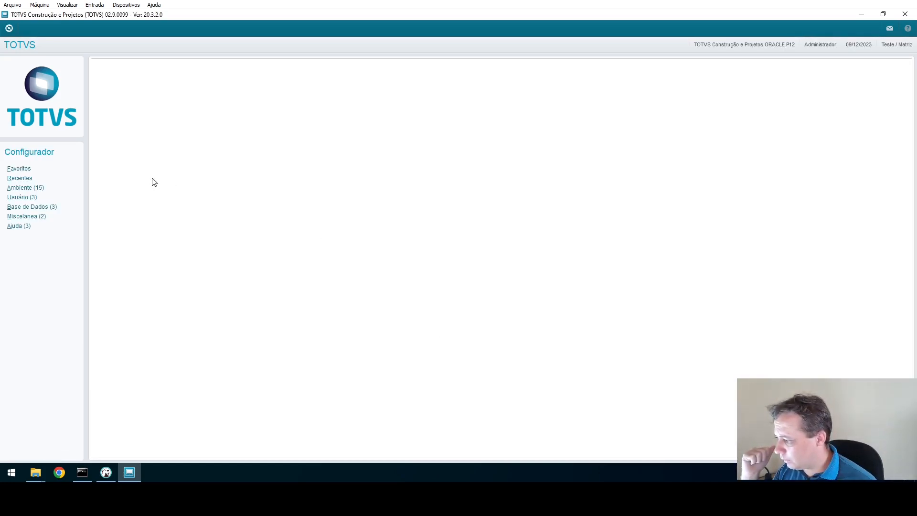
{"action": "left_click", "coordinate": [33, 208]}
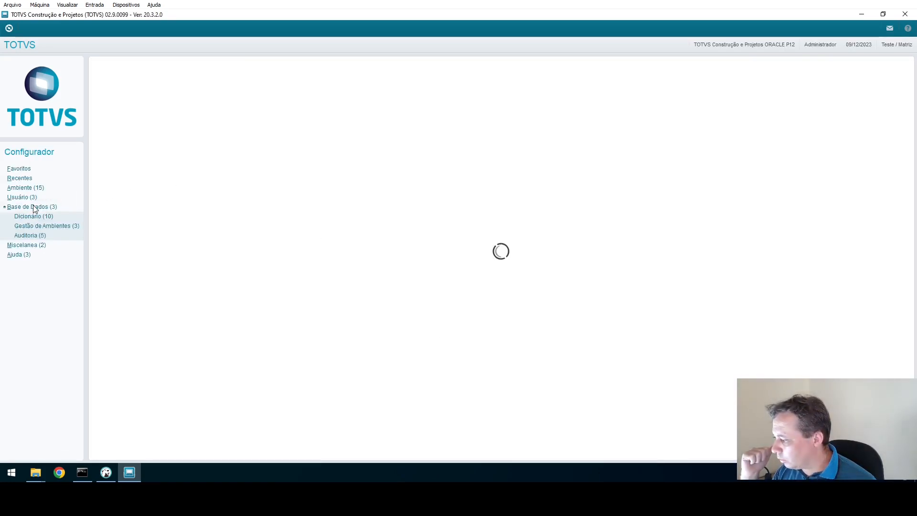